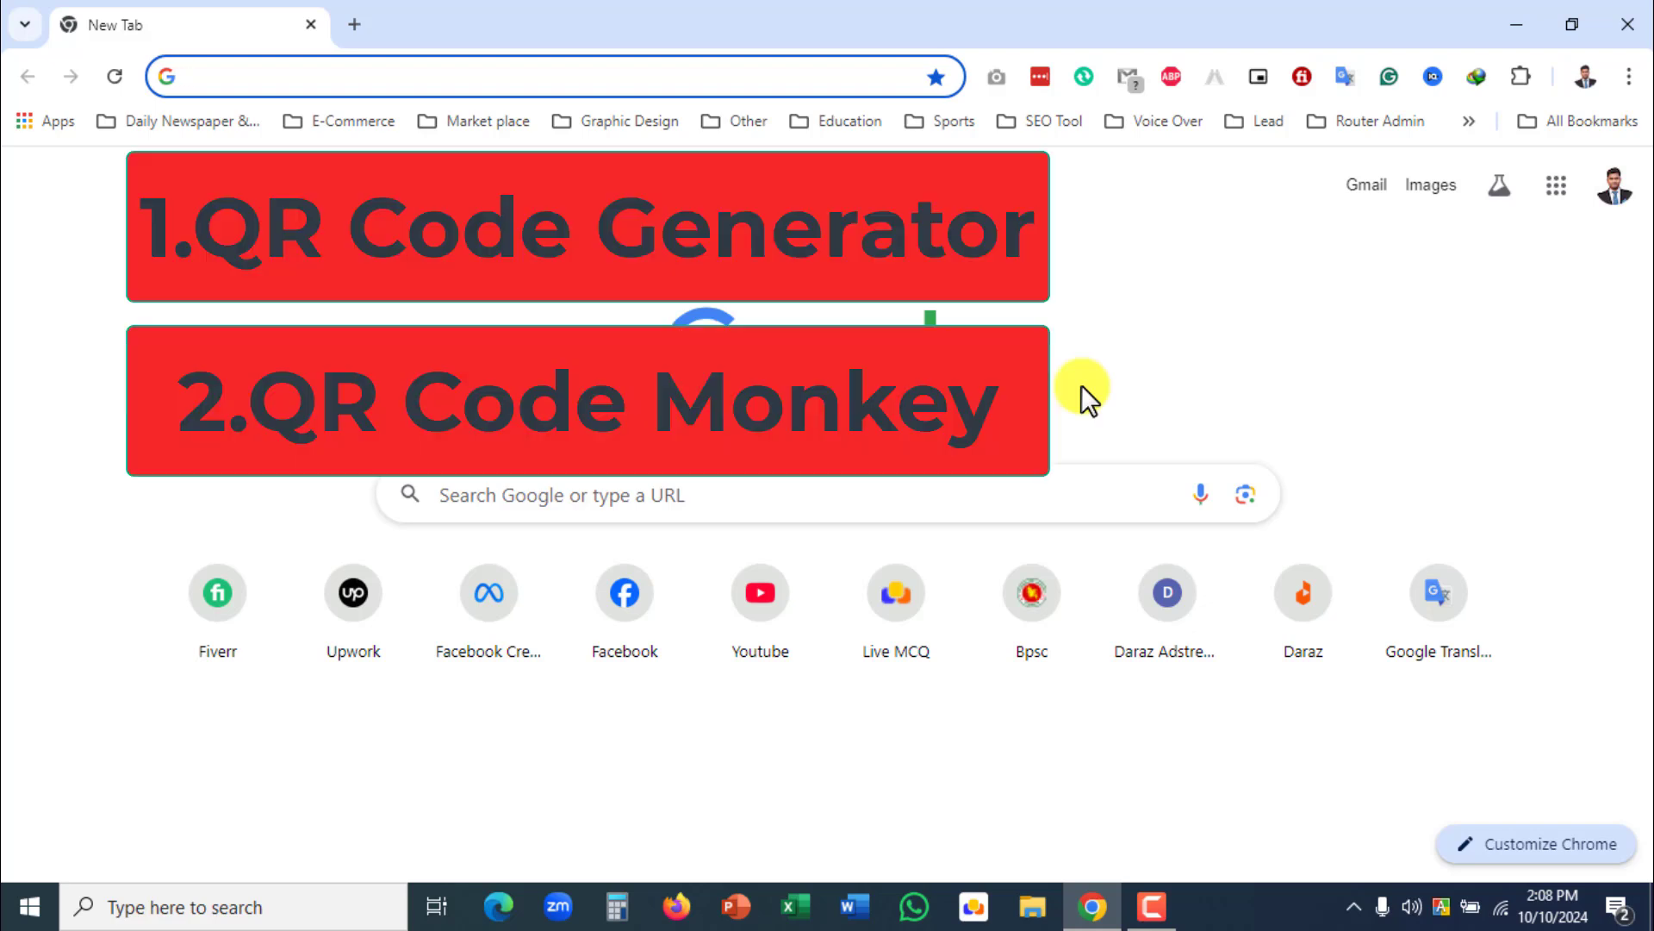
Search Google for 'qr code generator' and open the QR Code Generator website.
left_click(443, 87)
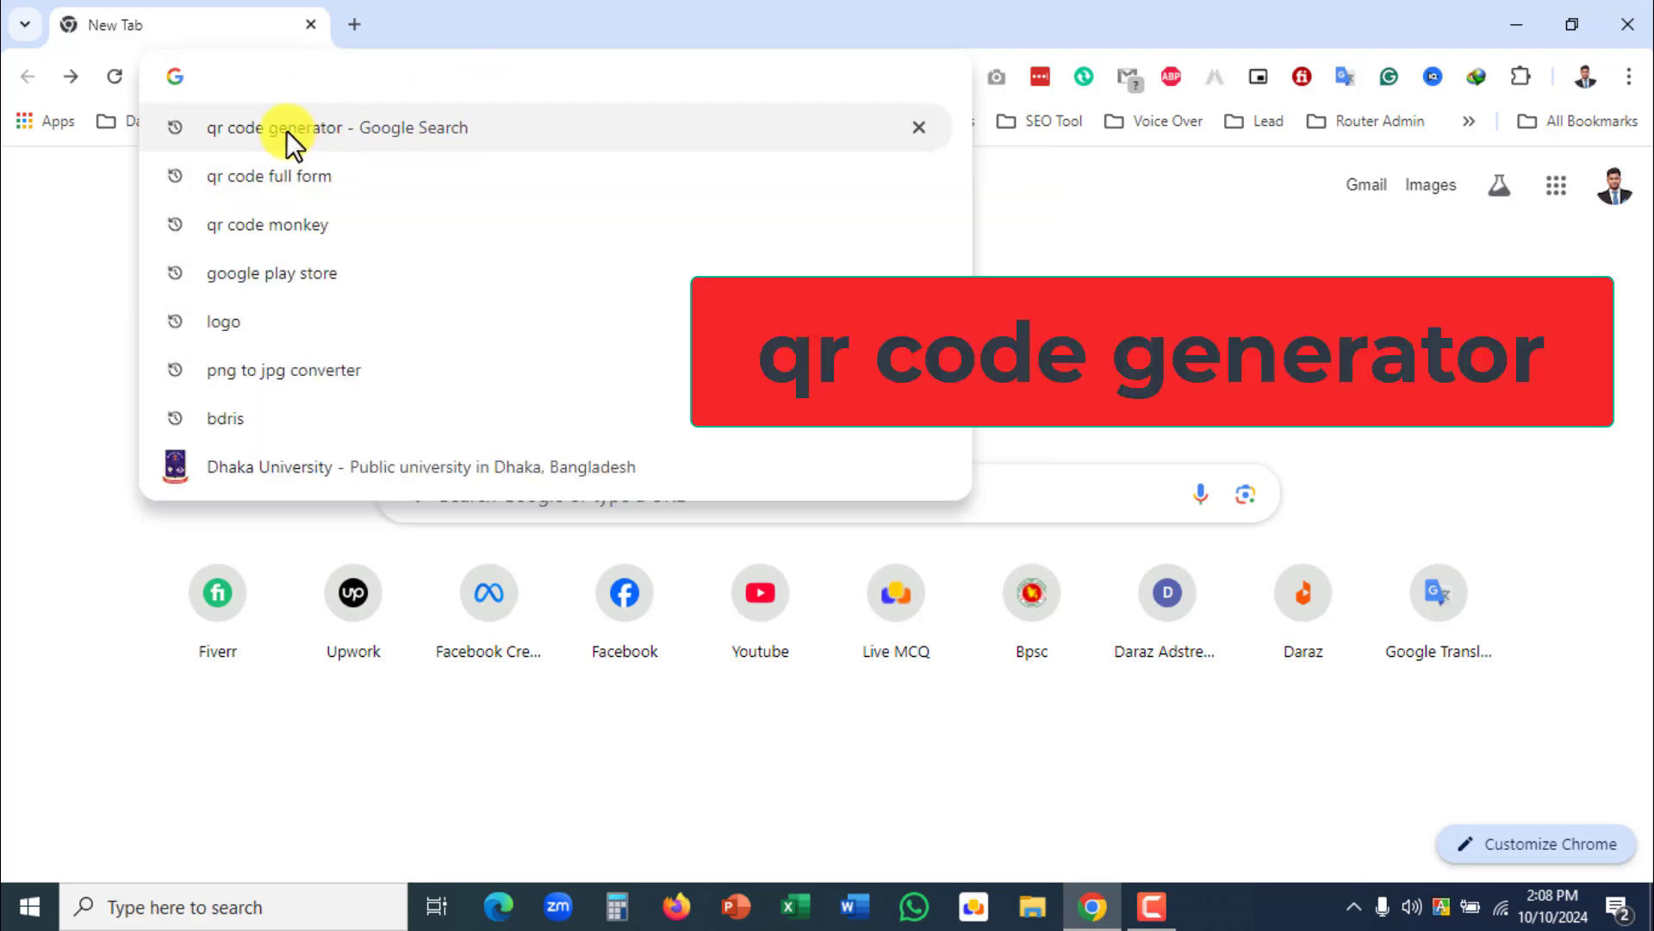
left_click(286, 131)
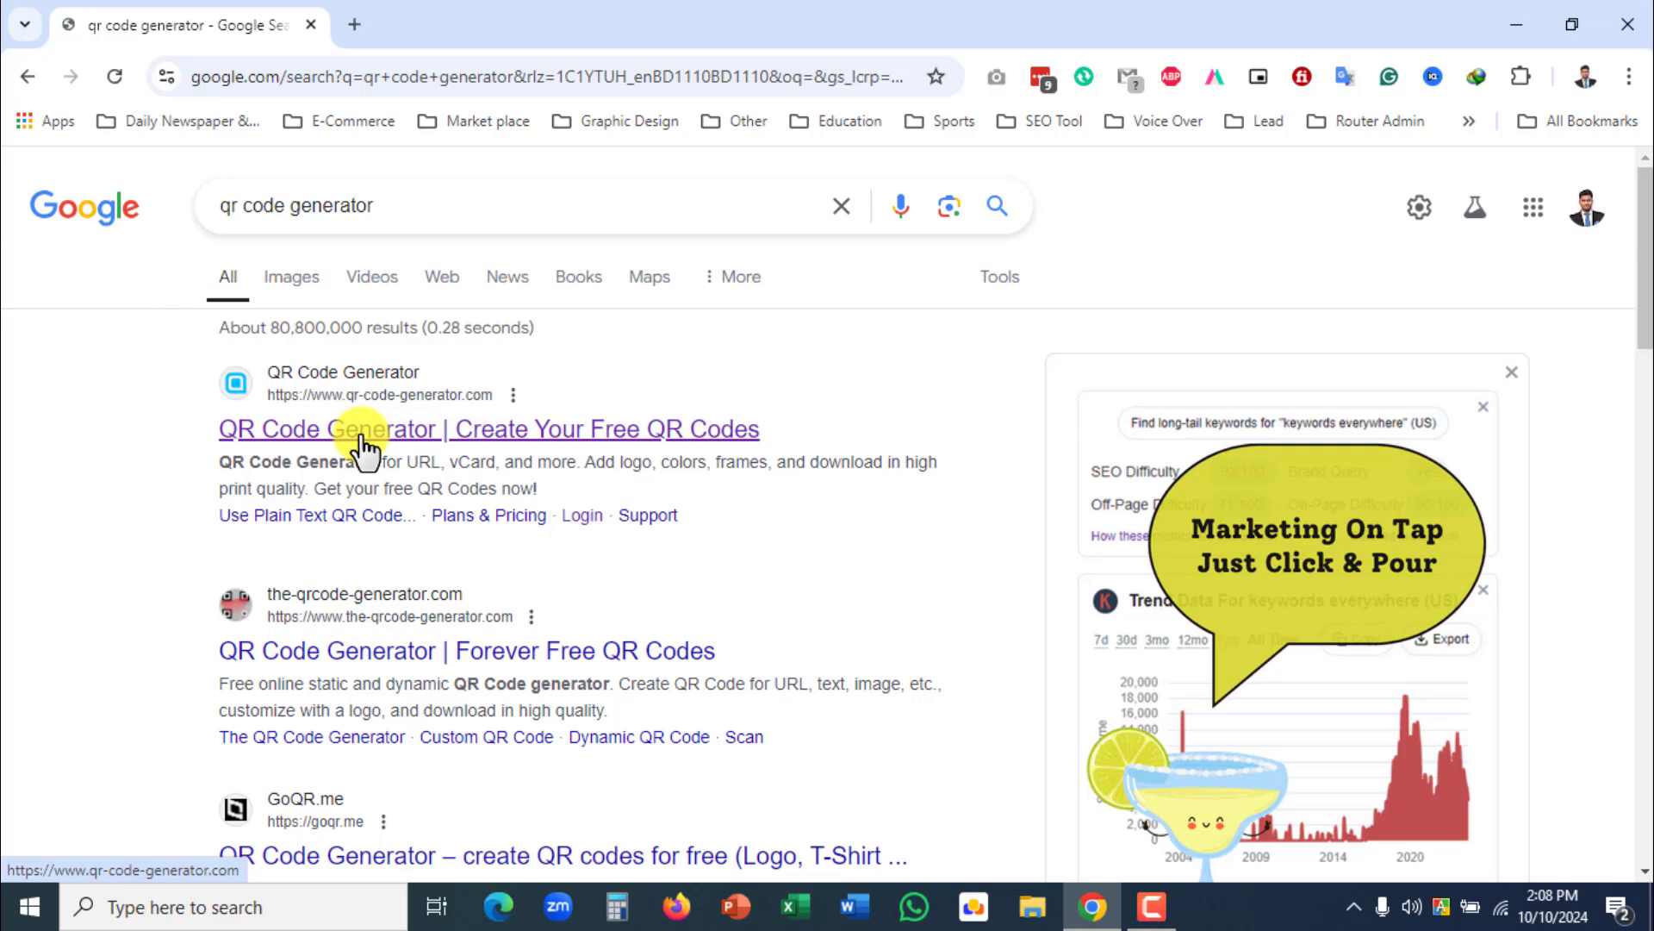
left_click(360, 436)
Open QRCode Monkey in a new tab via a 'qr code monkey' search, then return to QR Code Generator.
key("ctrl+t")
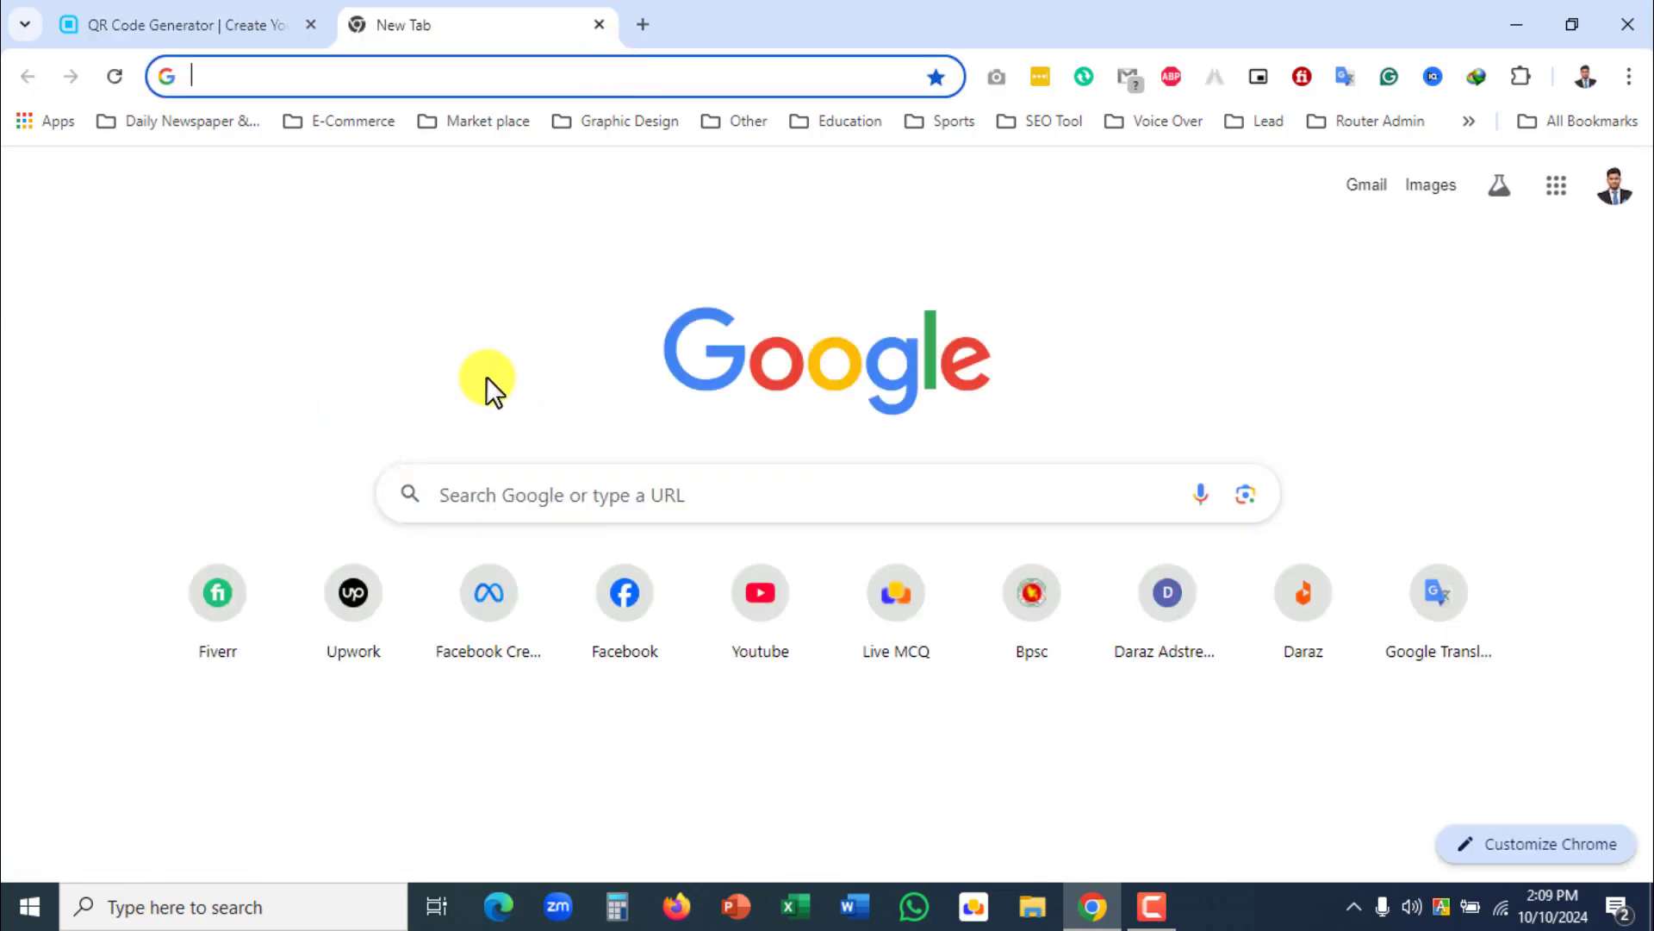
type("qr code monkey")
key("Return")
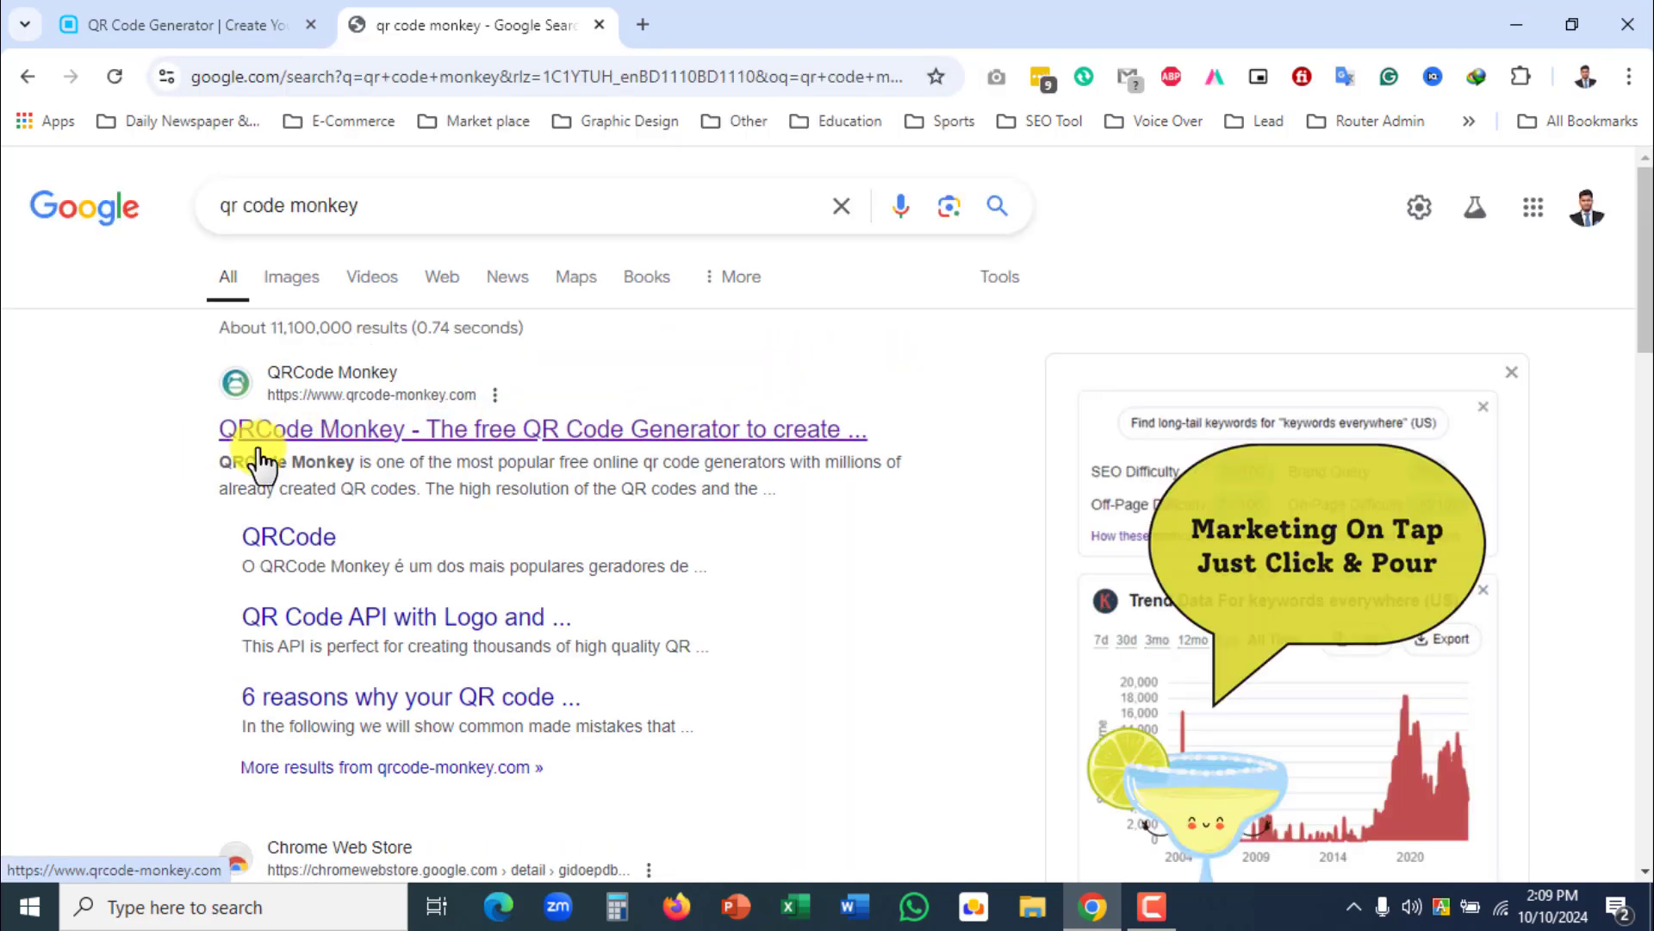
left_click(347, 438)
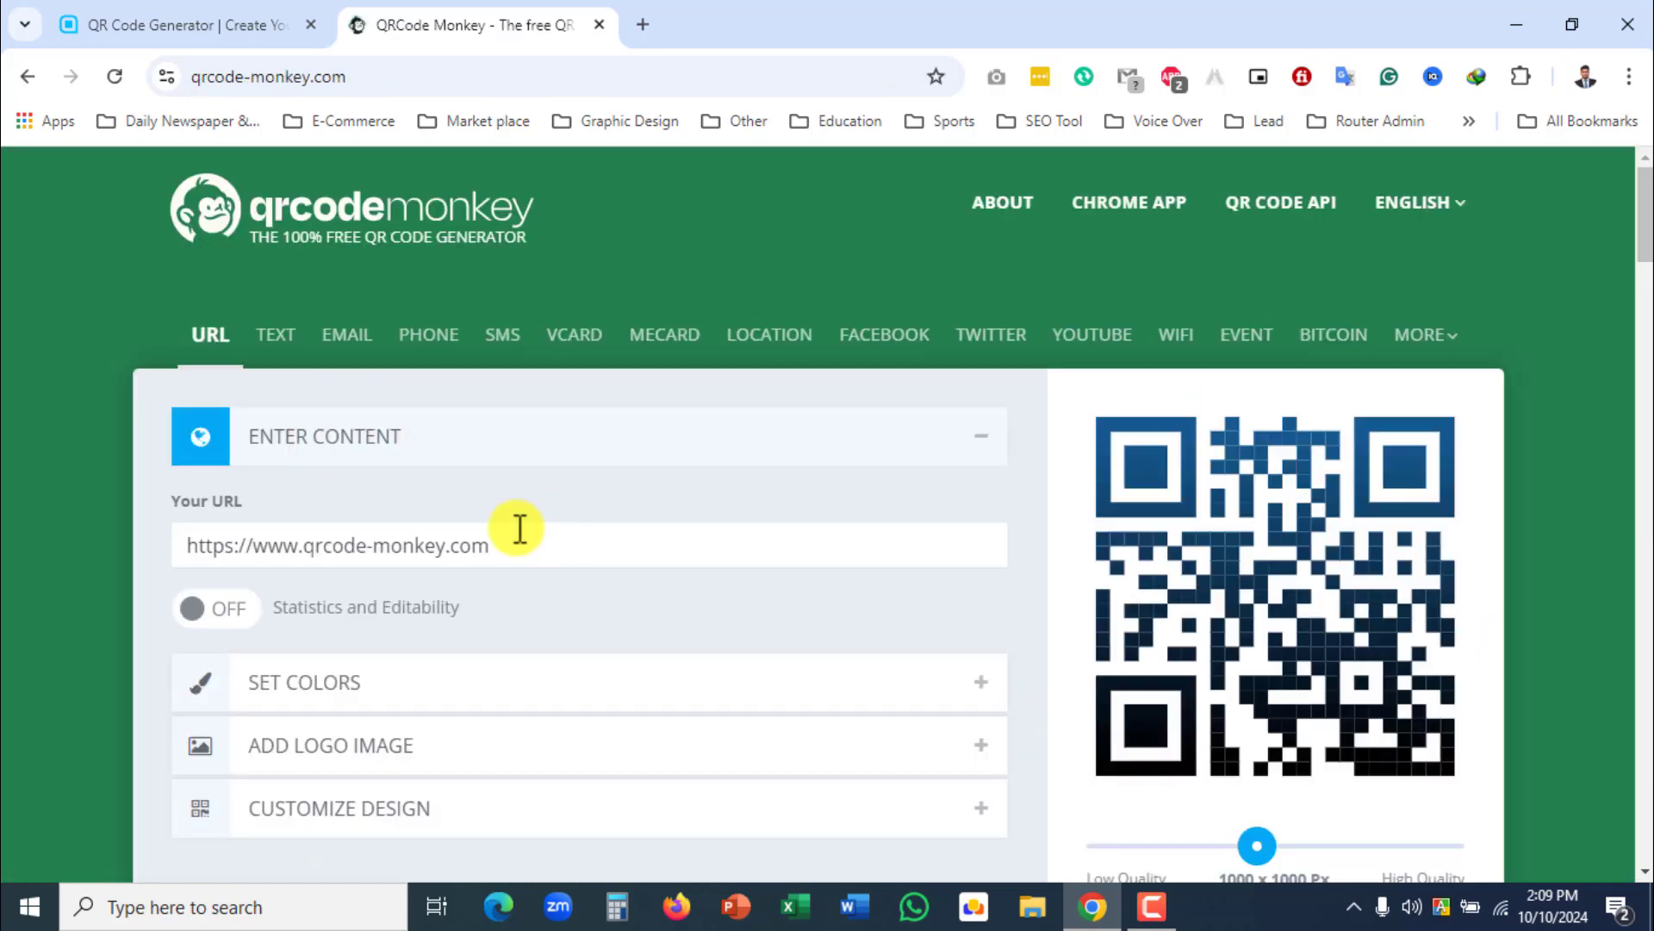
left_click(152, 17)
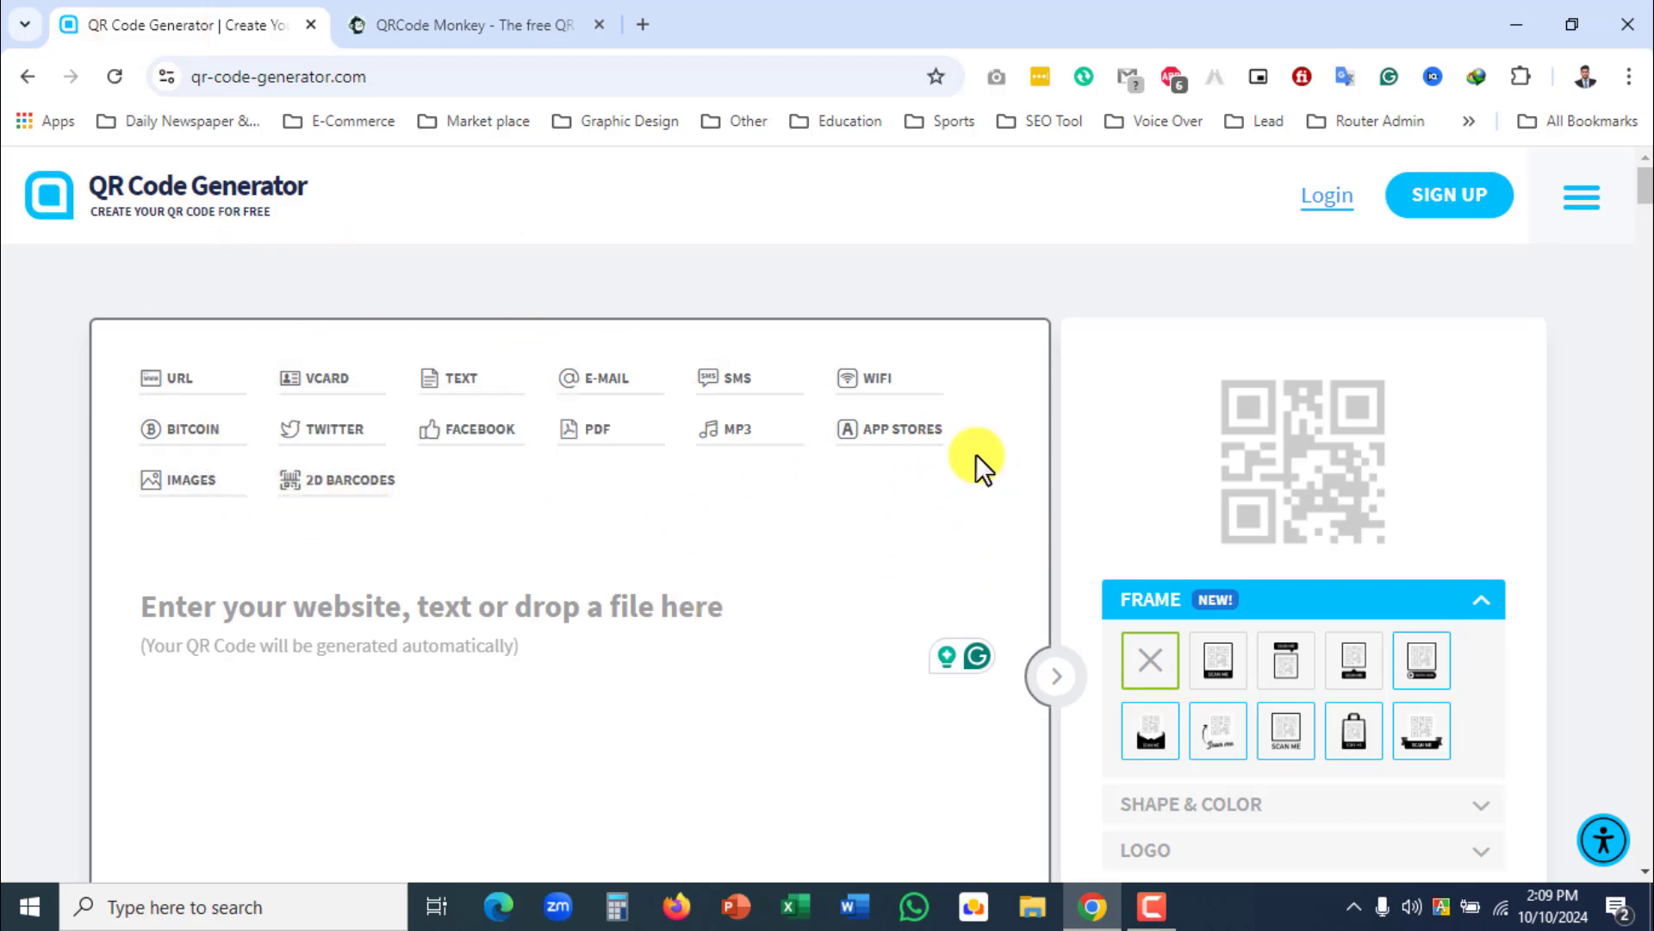
Generate a WiFi QR code for network 'Cadre' with its password and WPA/WPA2 encryption.
left_click(880, 384)
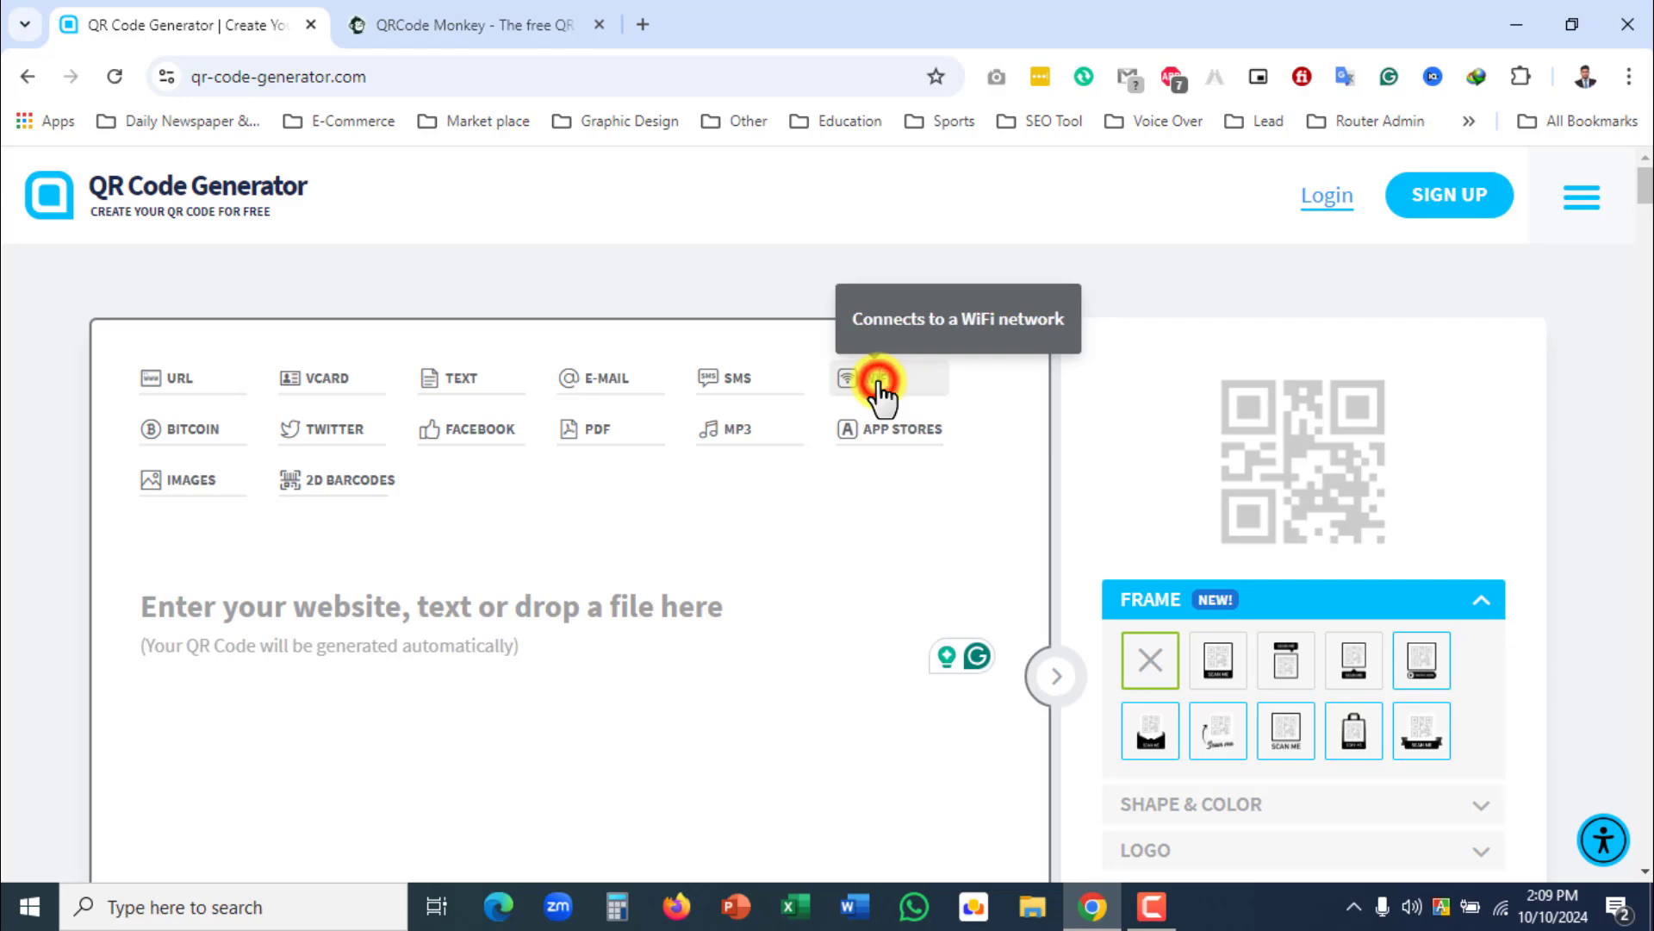
scroll(670, 561, "down", 1)
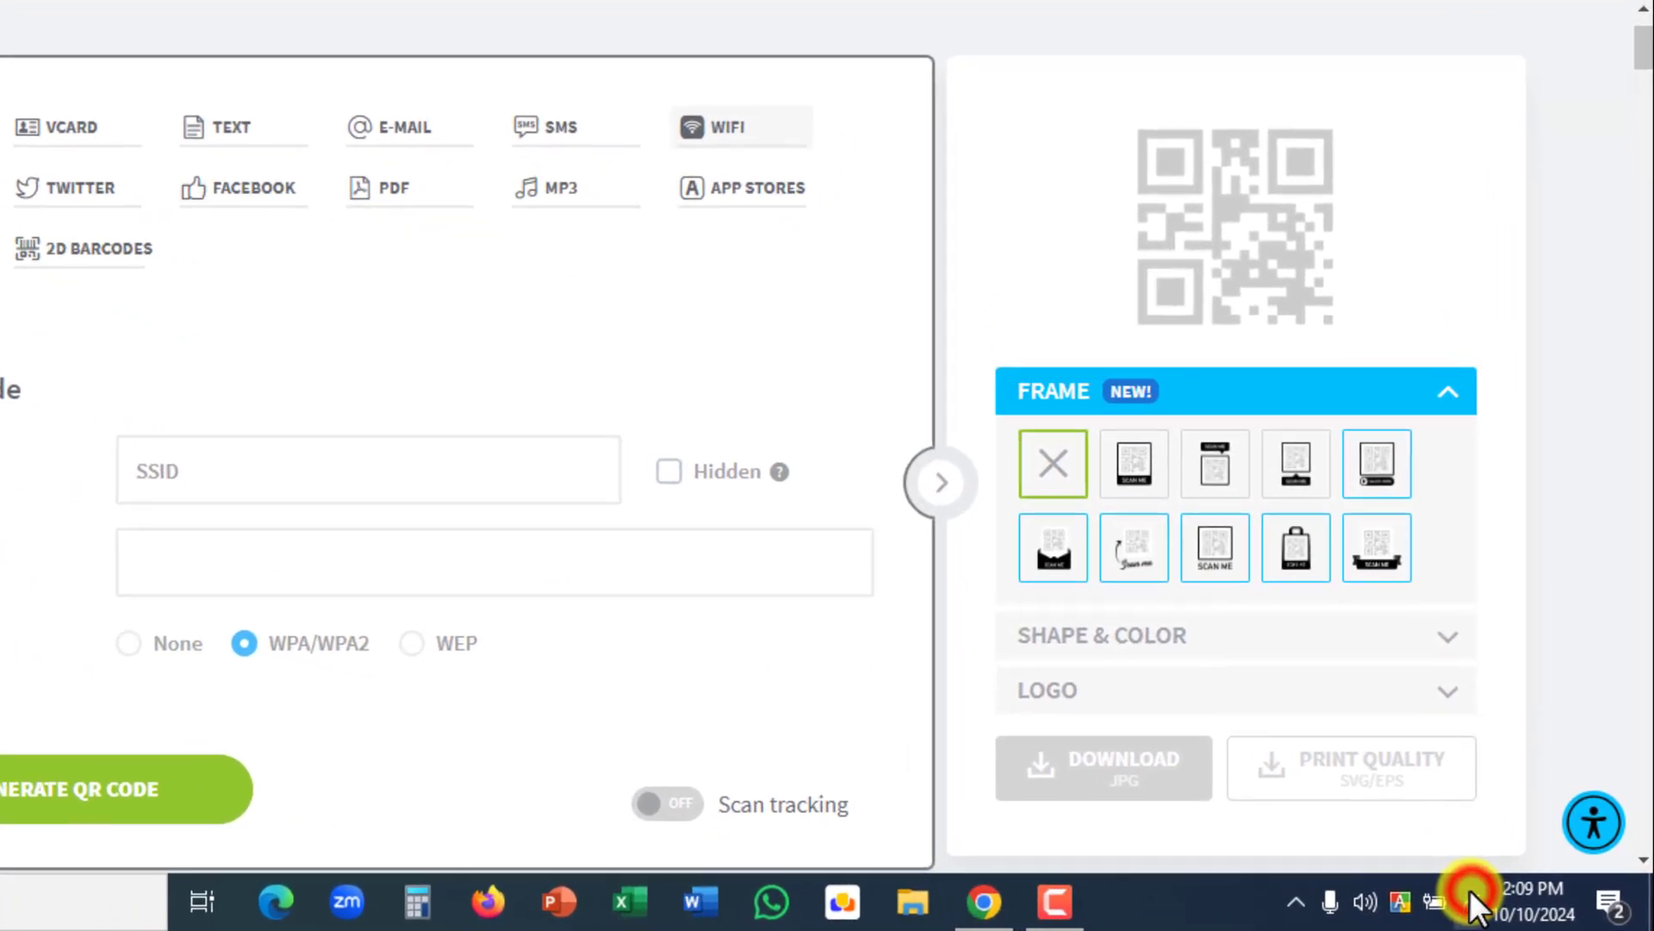
left_click(1501, 904)
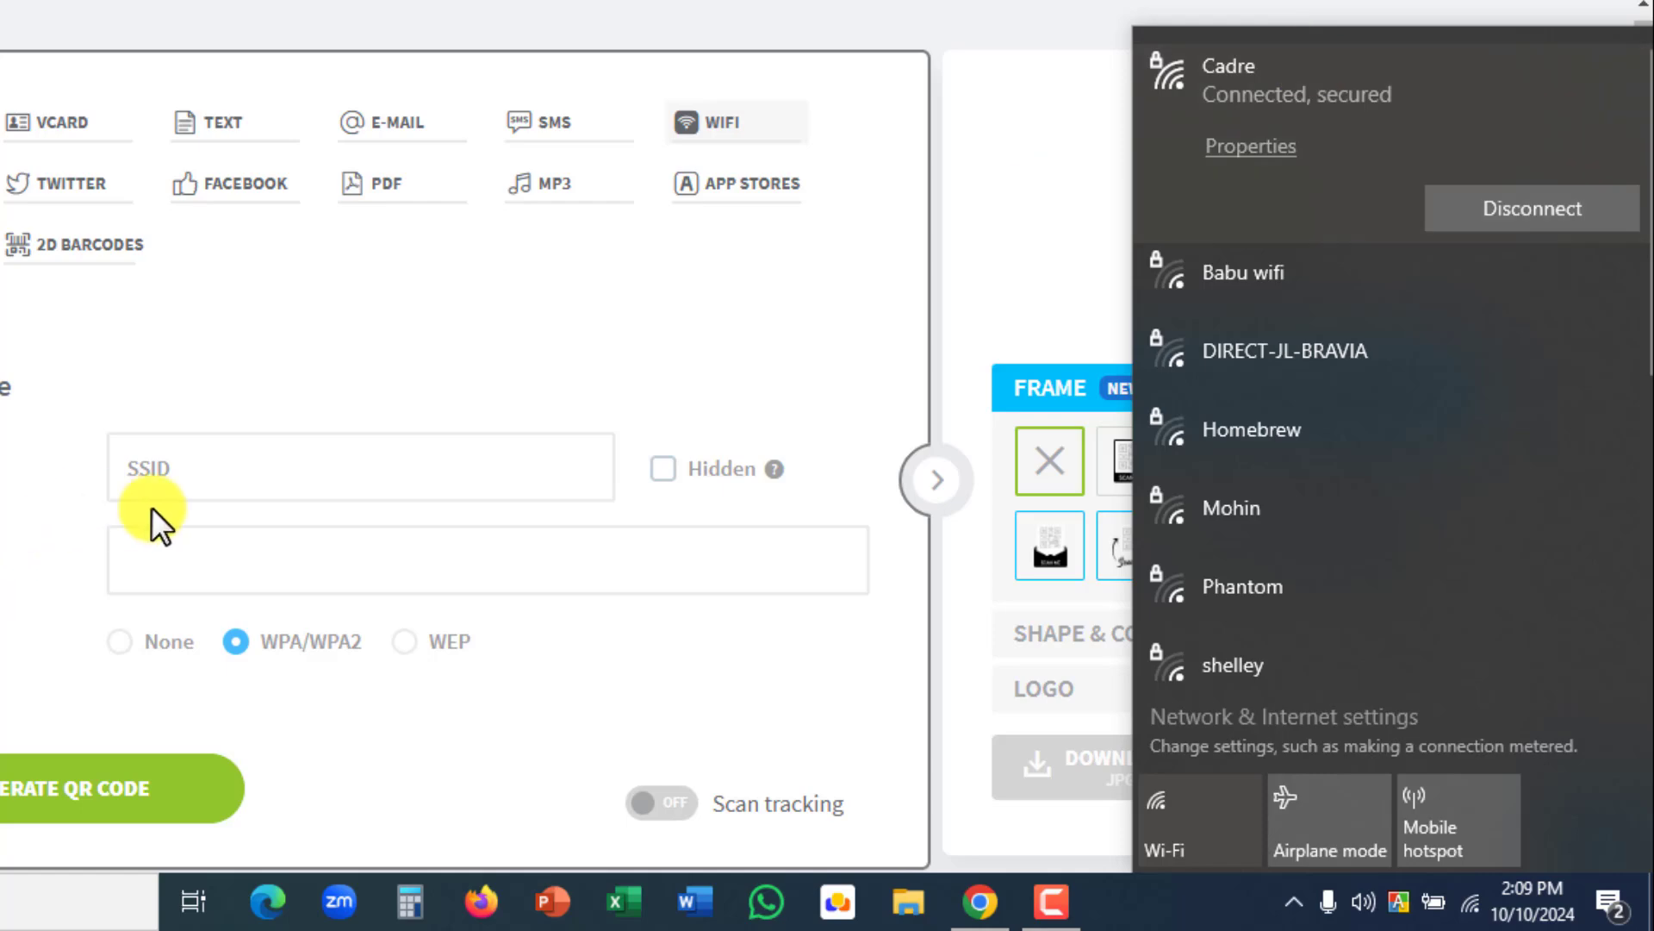
left_click(239, 472)
type("Cadre")
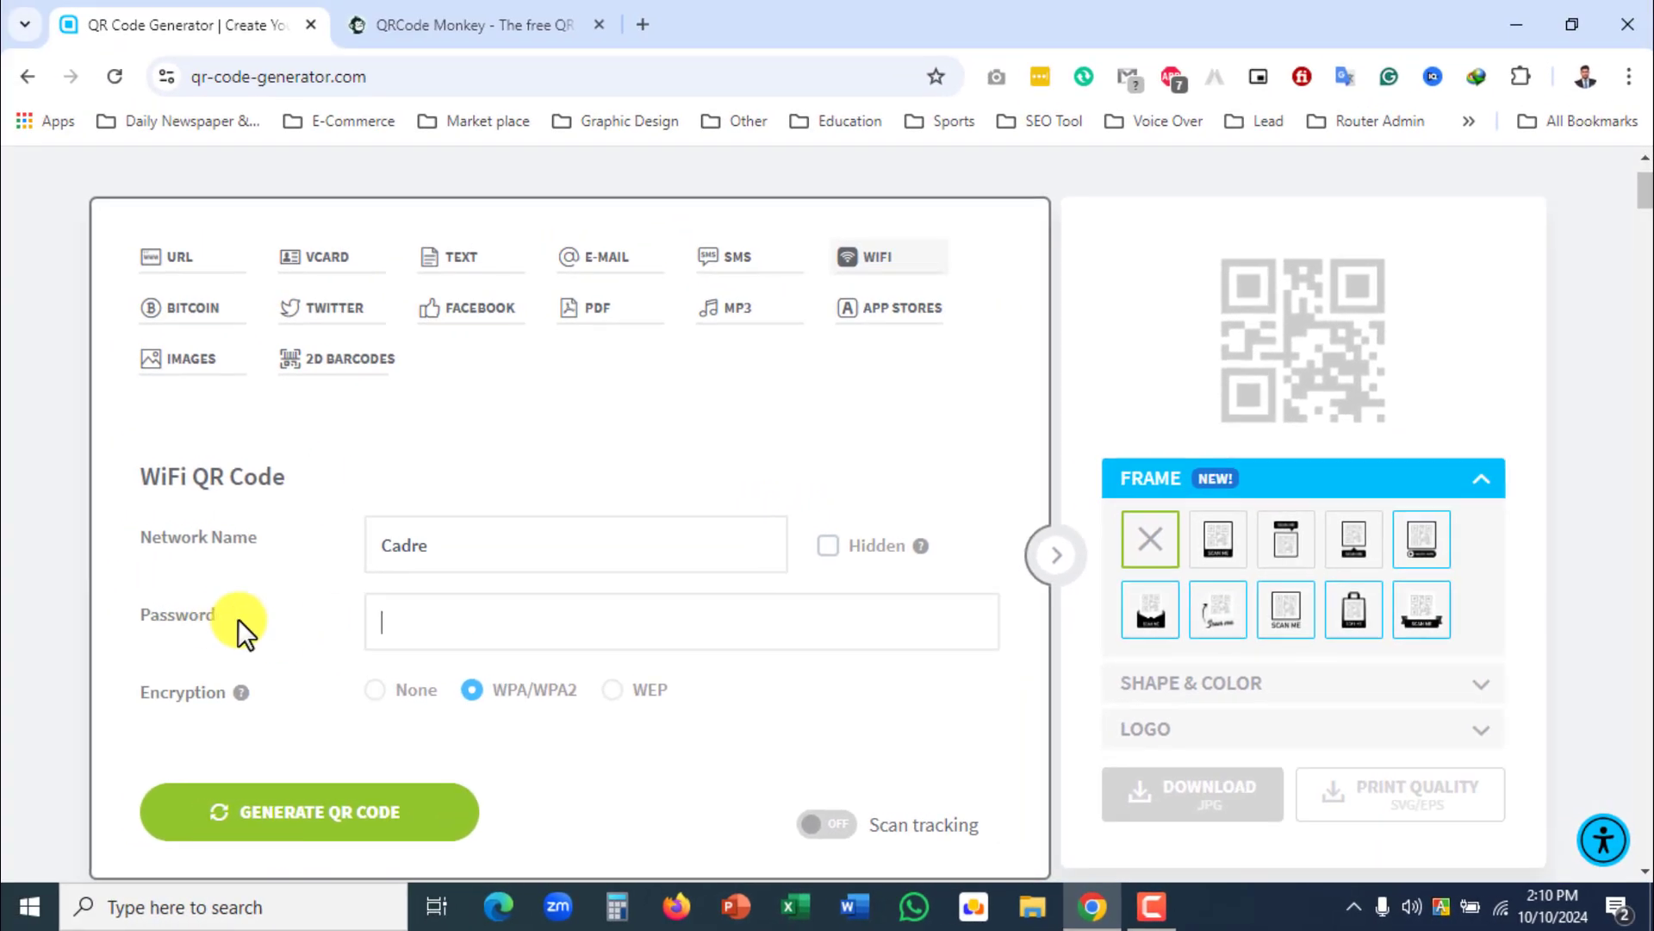
left_click(231, 569)
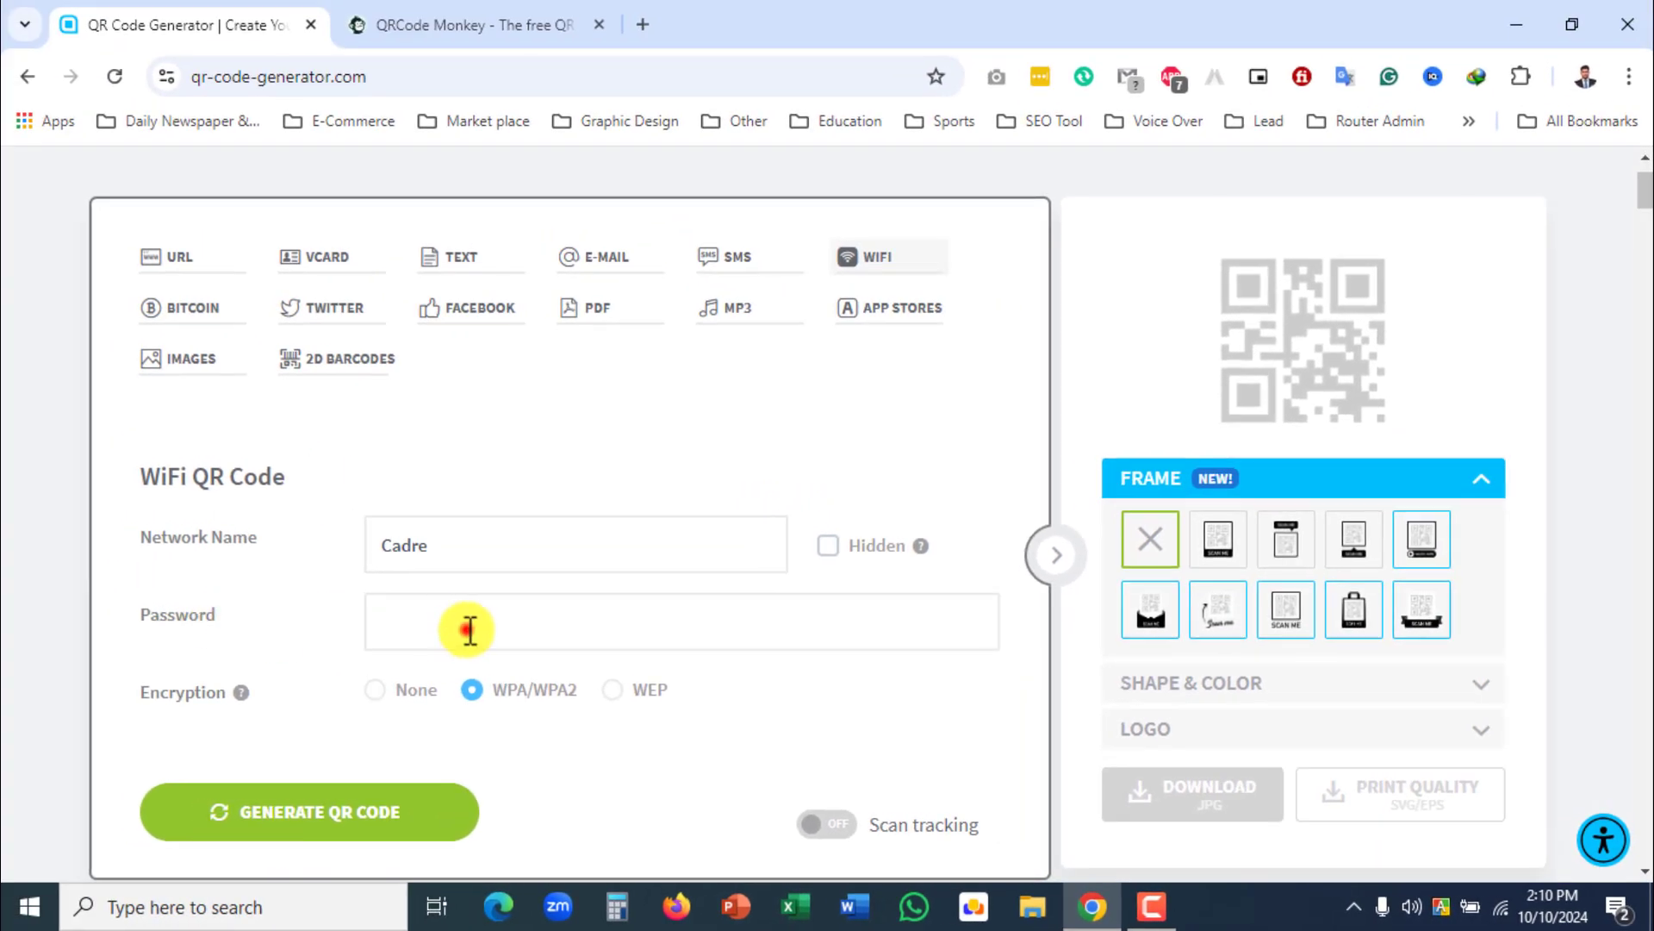
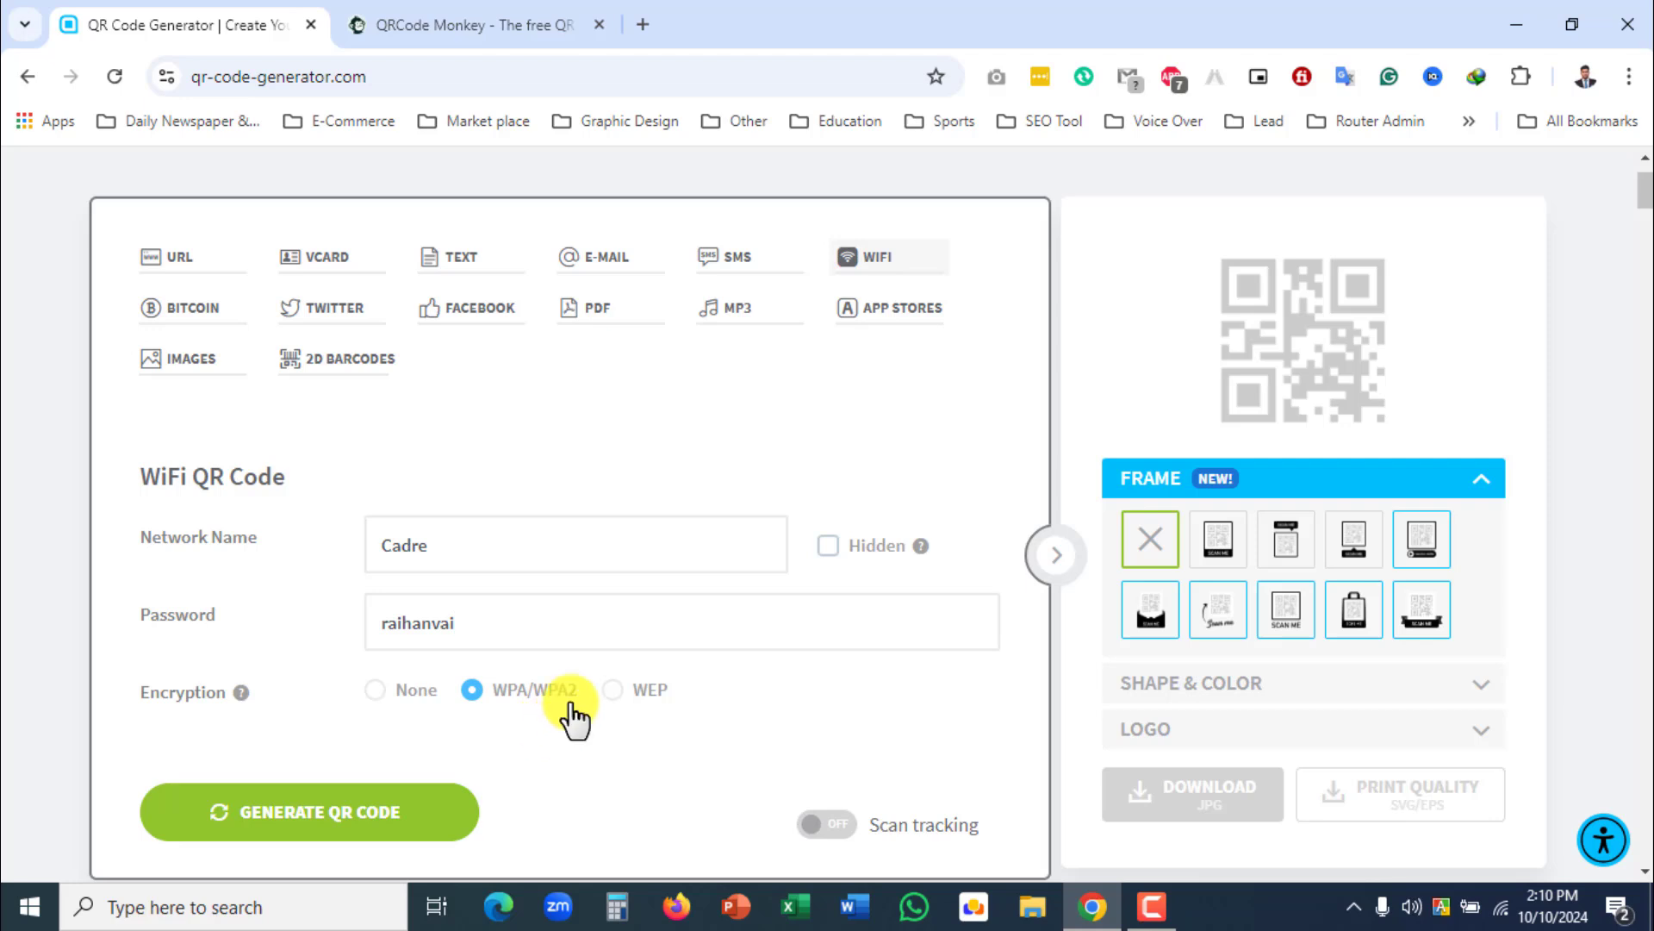
scroll(483, 799, "down", 2)
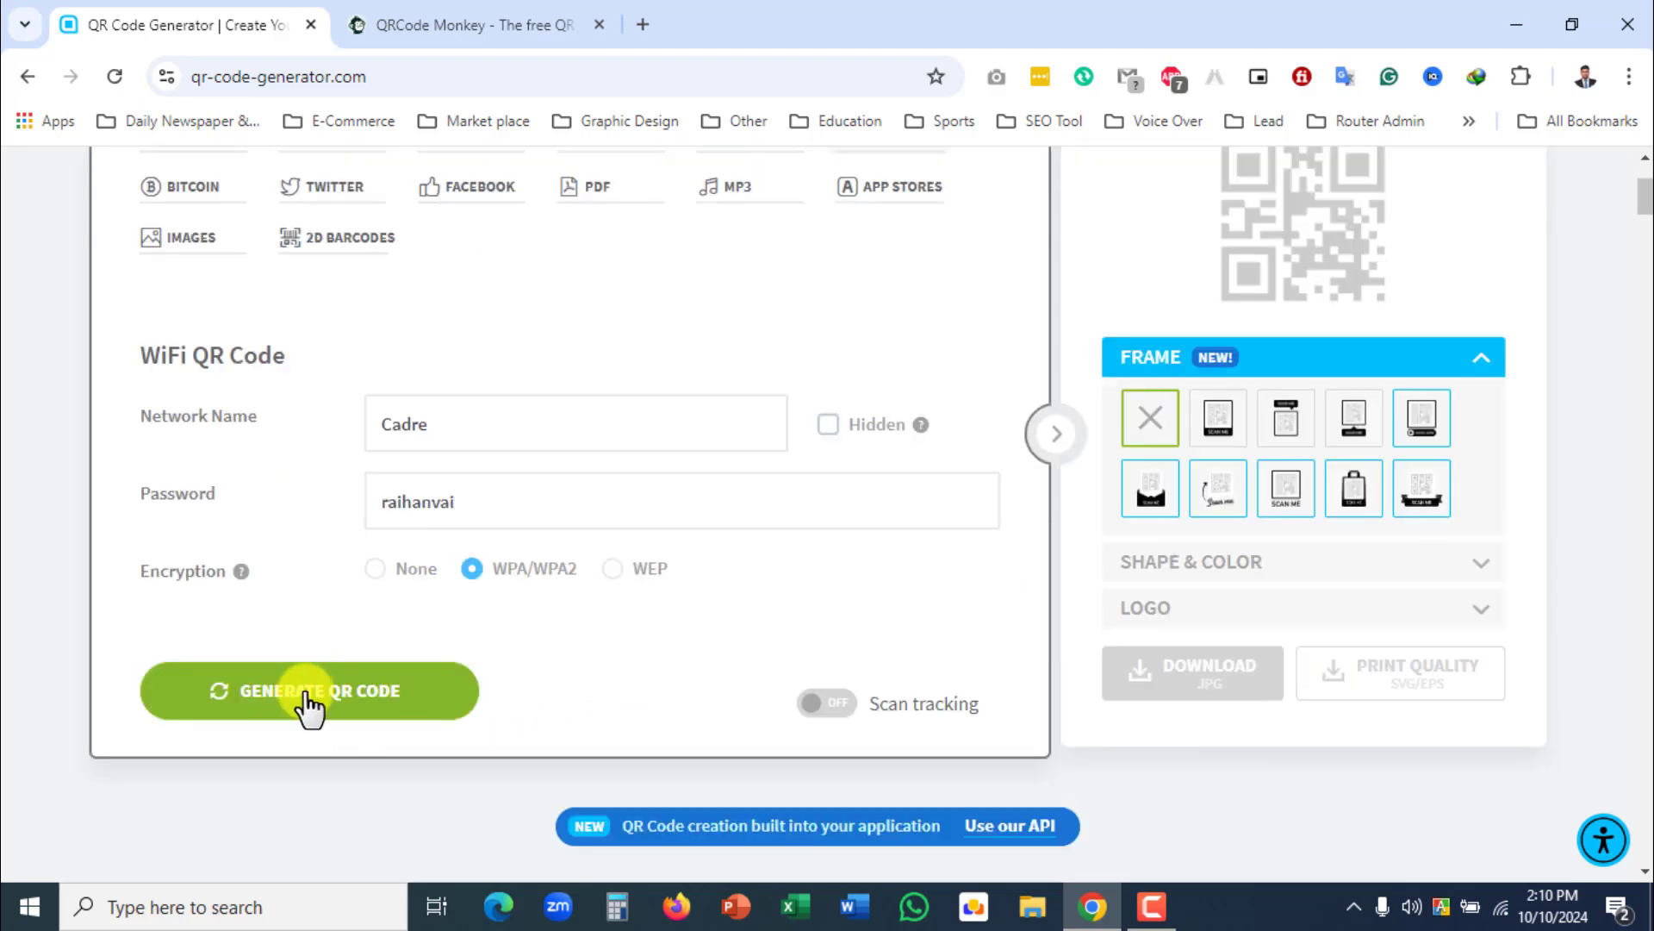
left_click(306, 700)
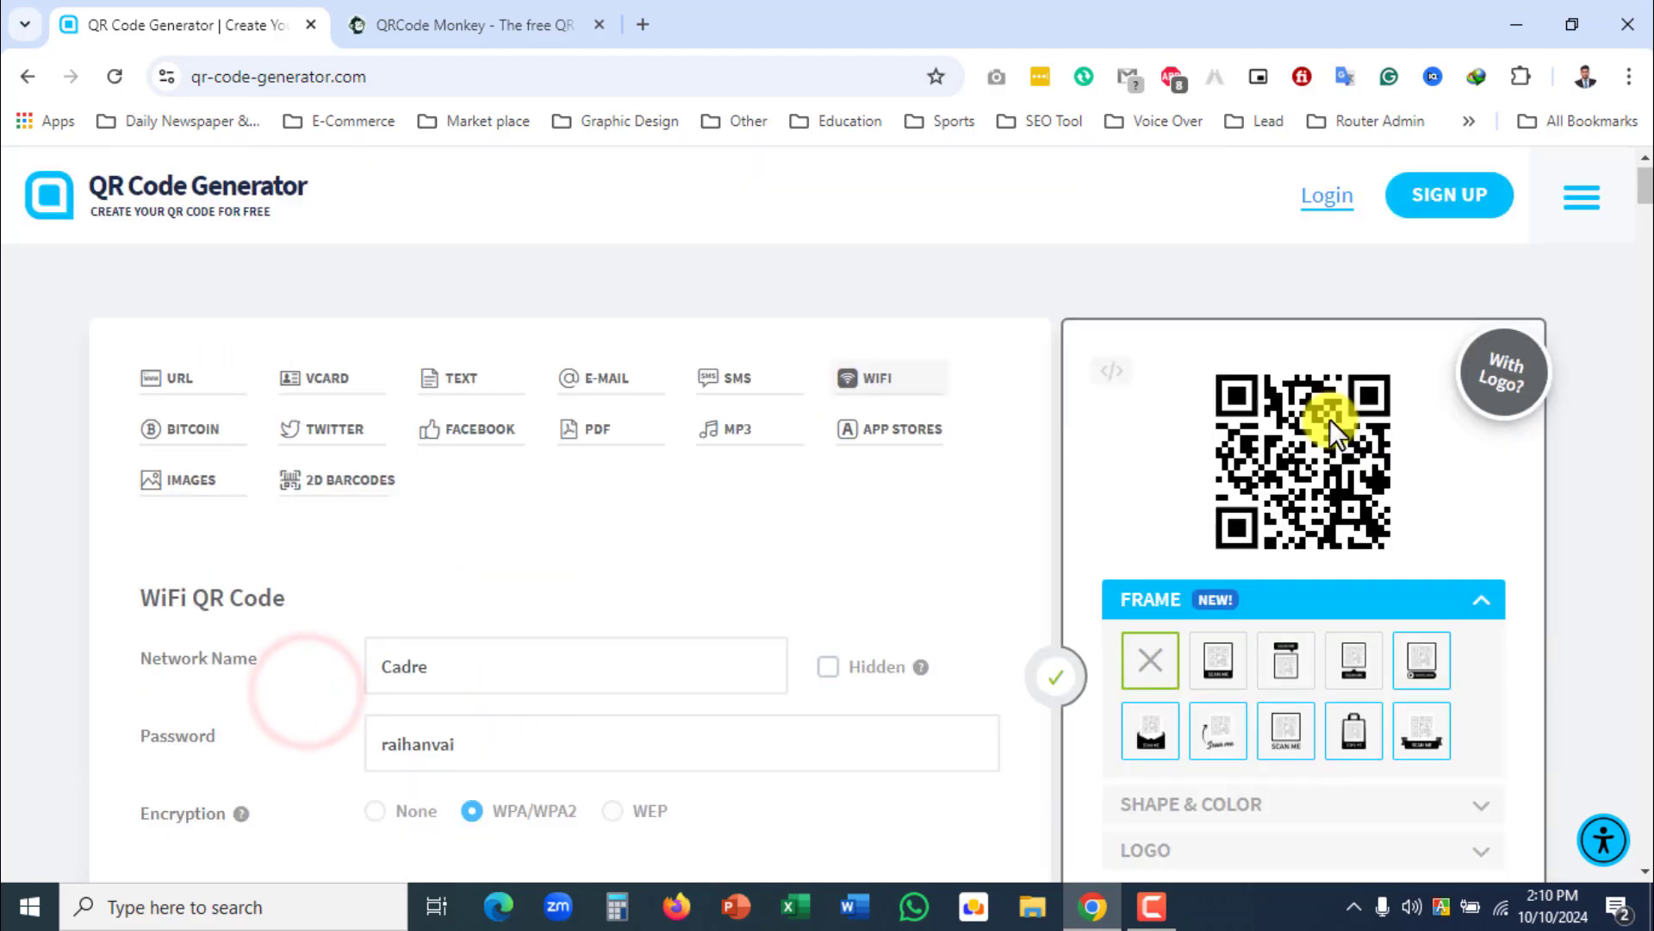
Frame the code with the SCAN ME caption below it.
scroll(1319, 479, "down", 2)
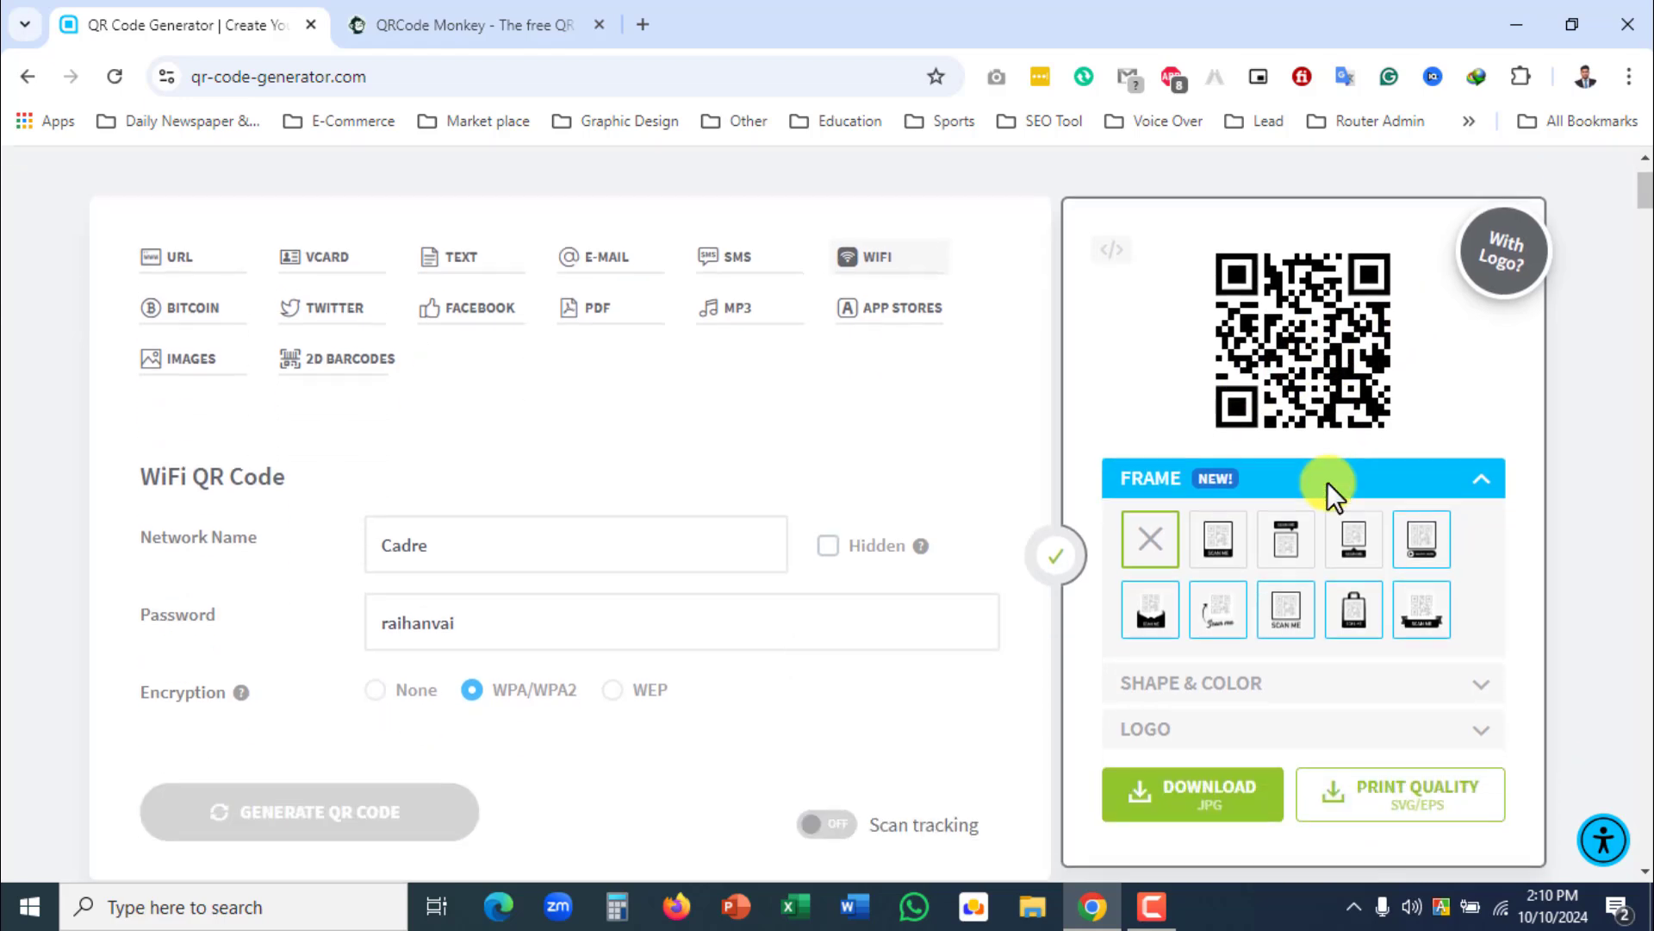
left_click(1231, 544)
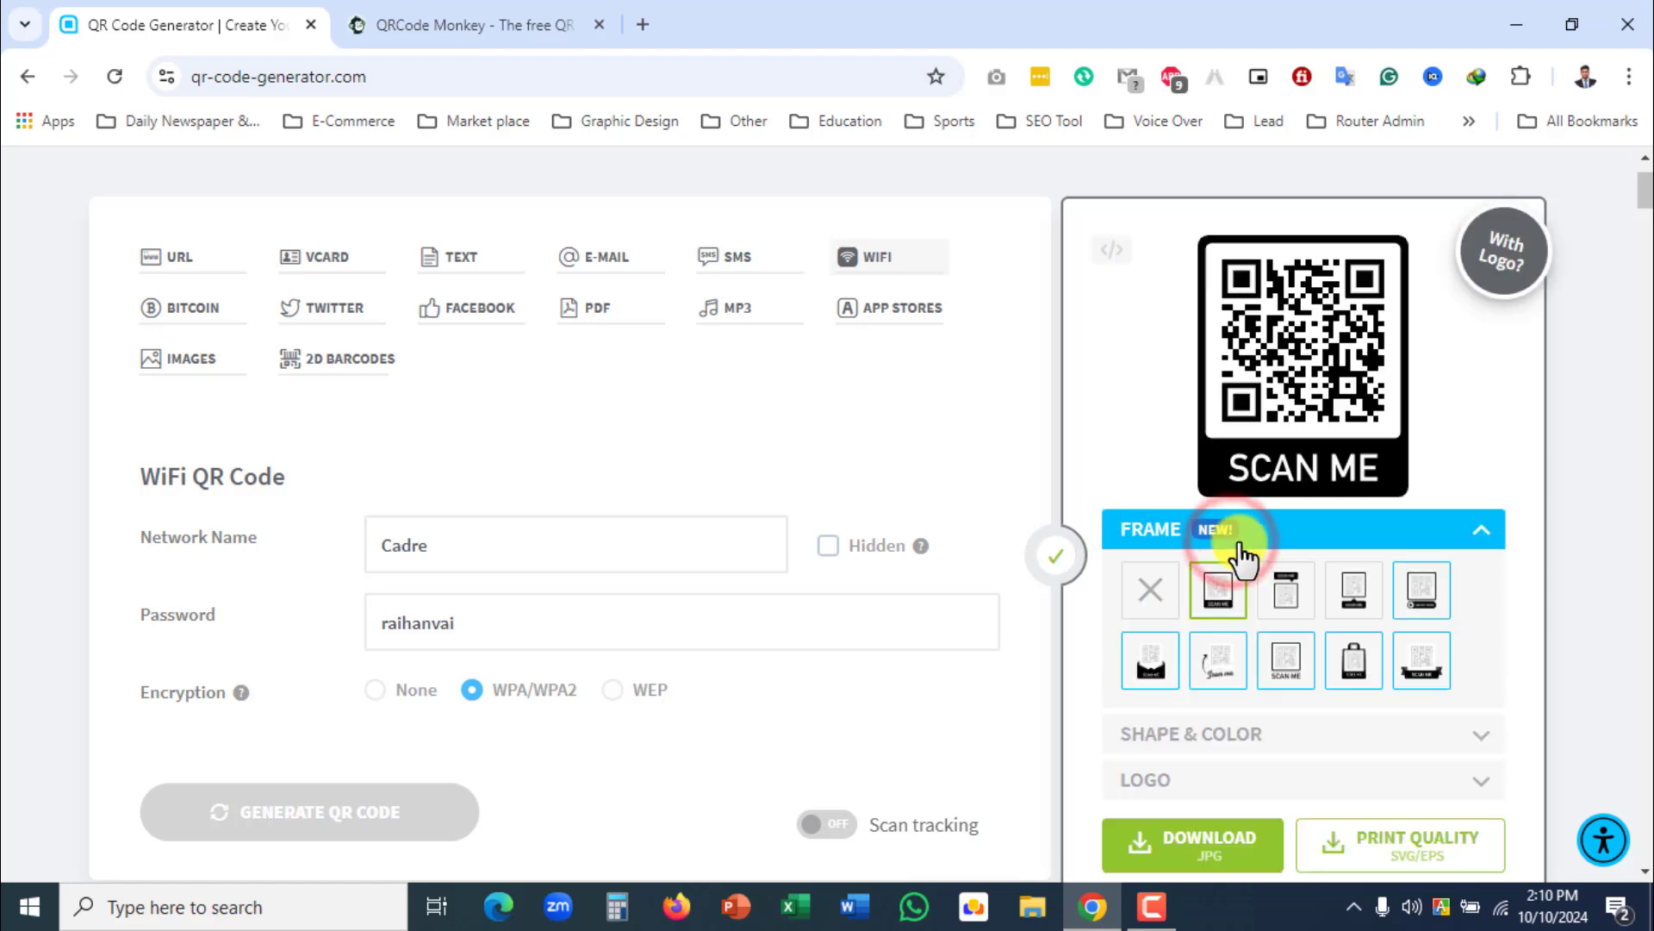
left_click(1293, 592)
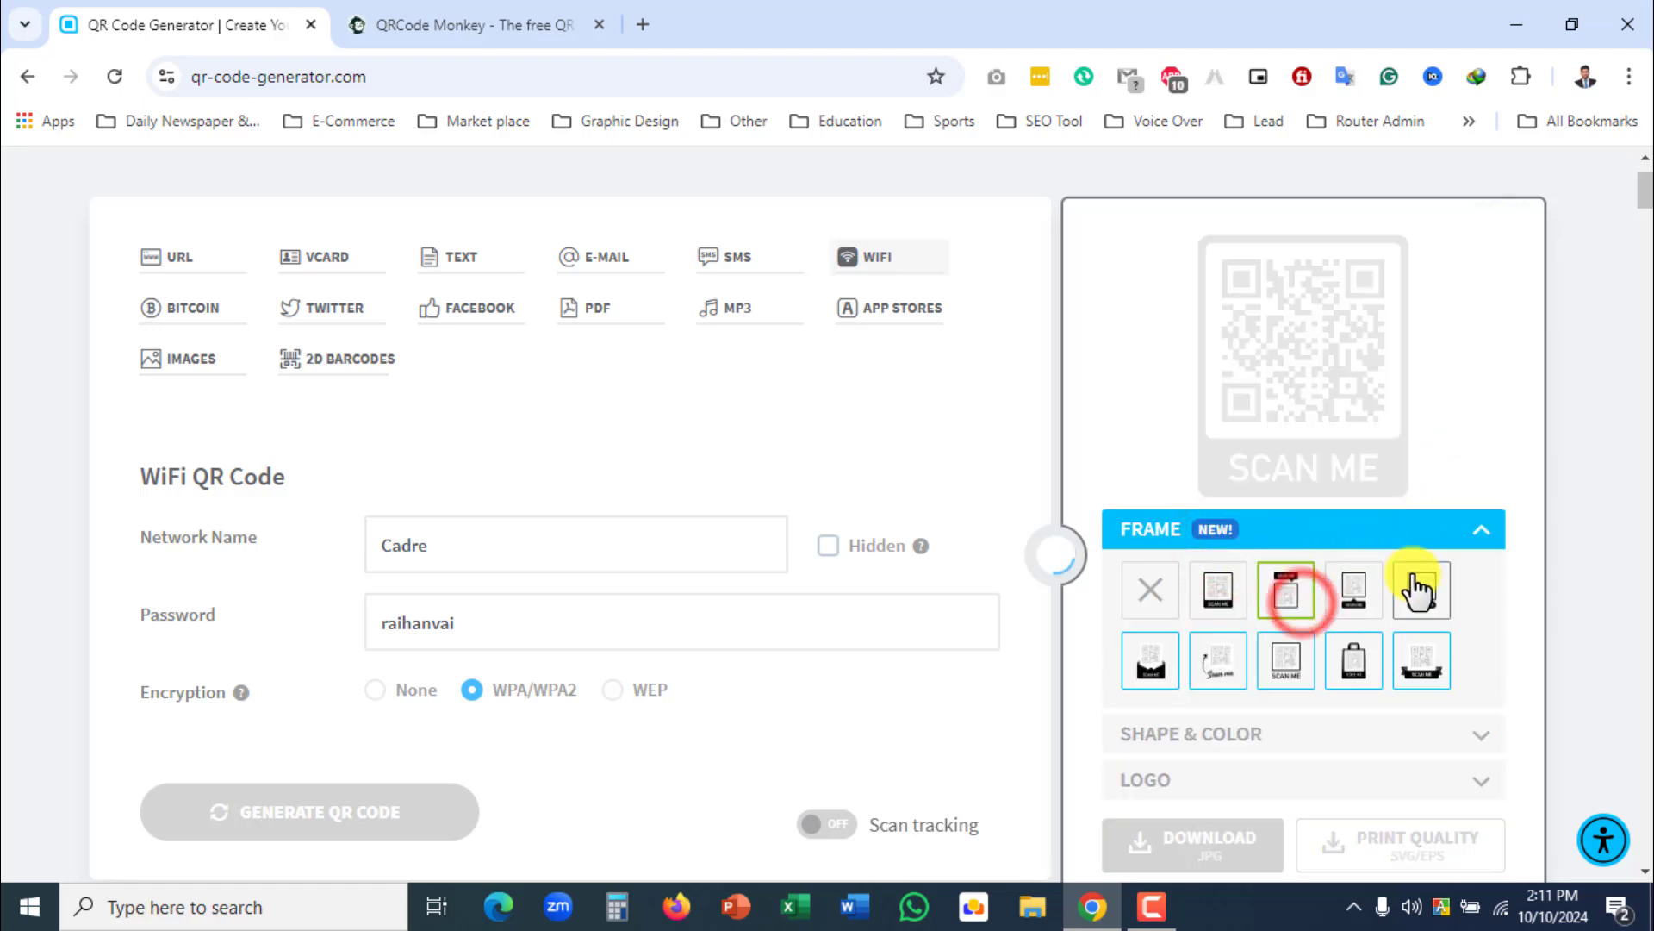
left_click(1218, 636)
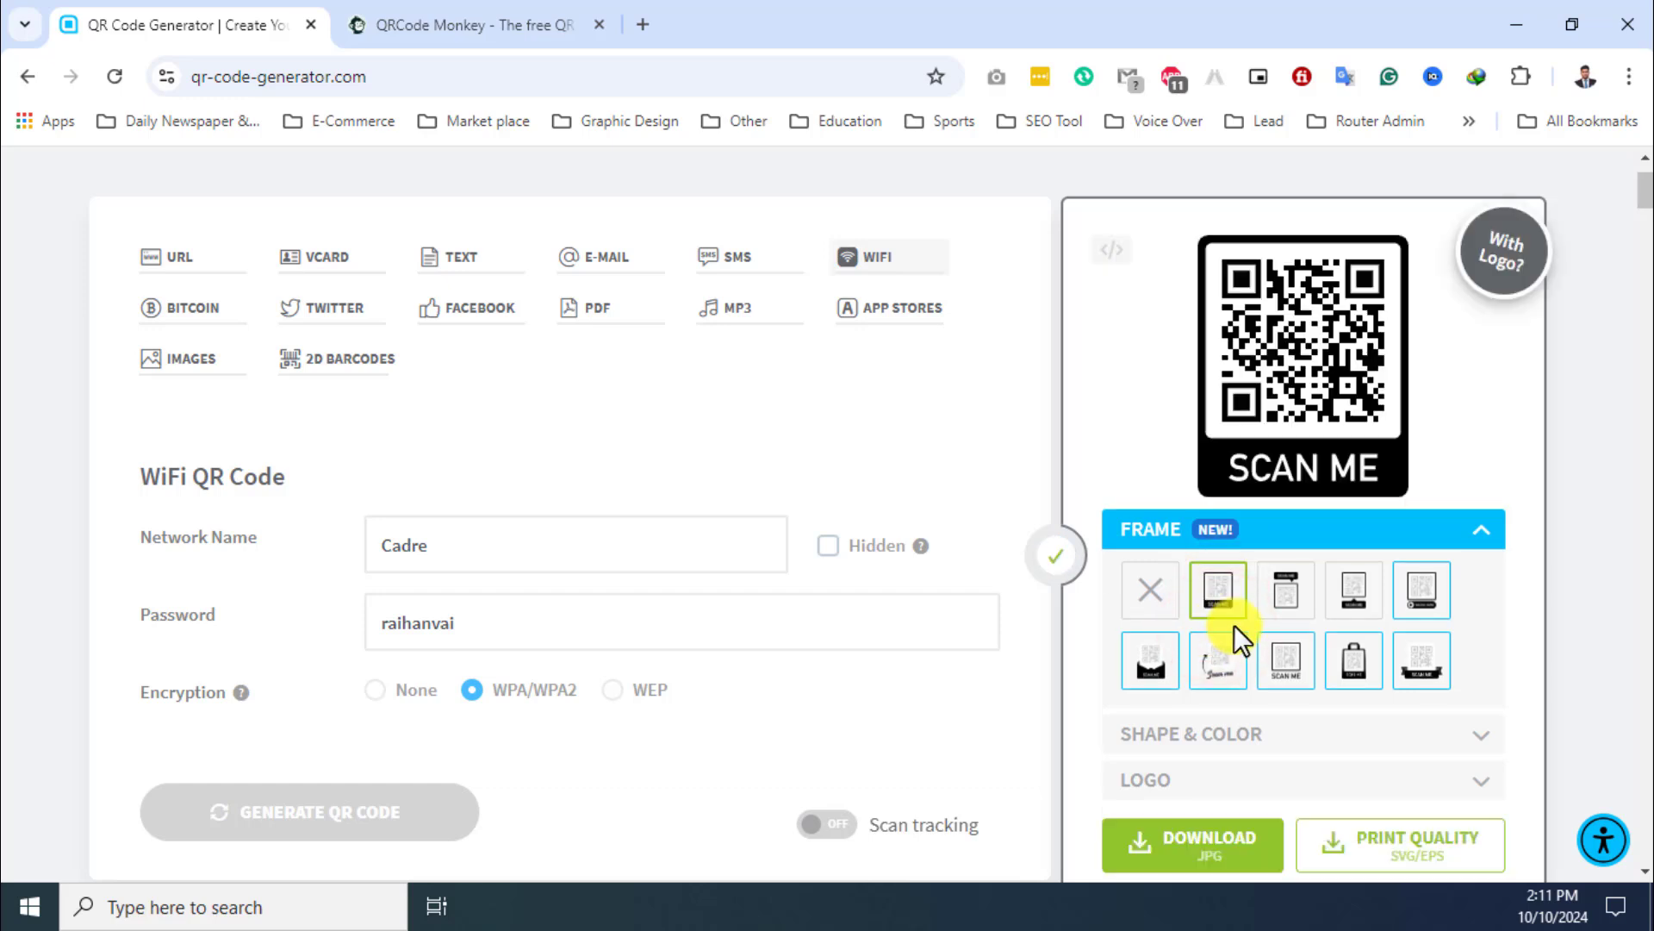
left_click(1254, 741)
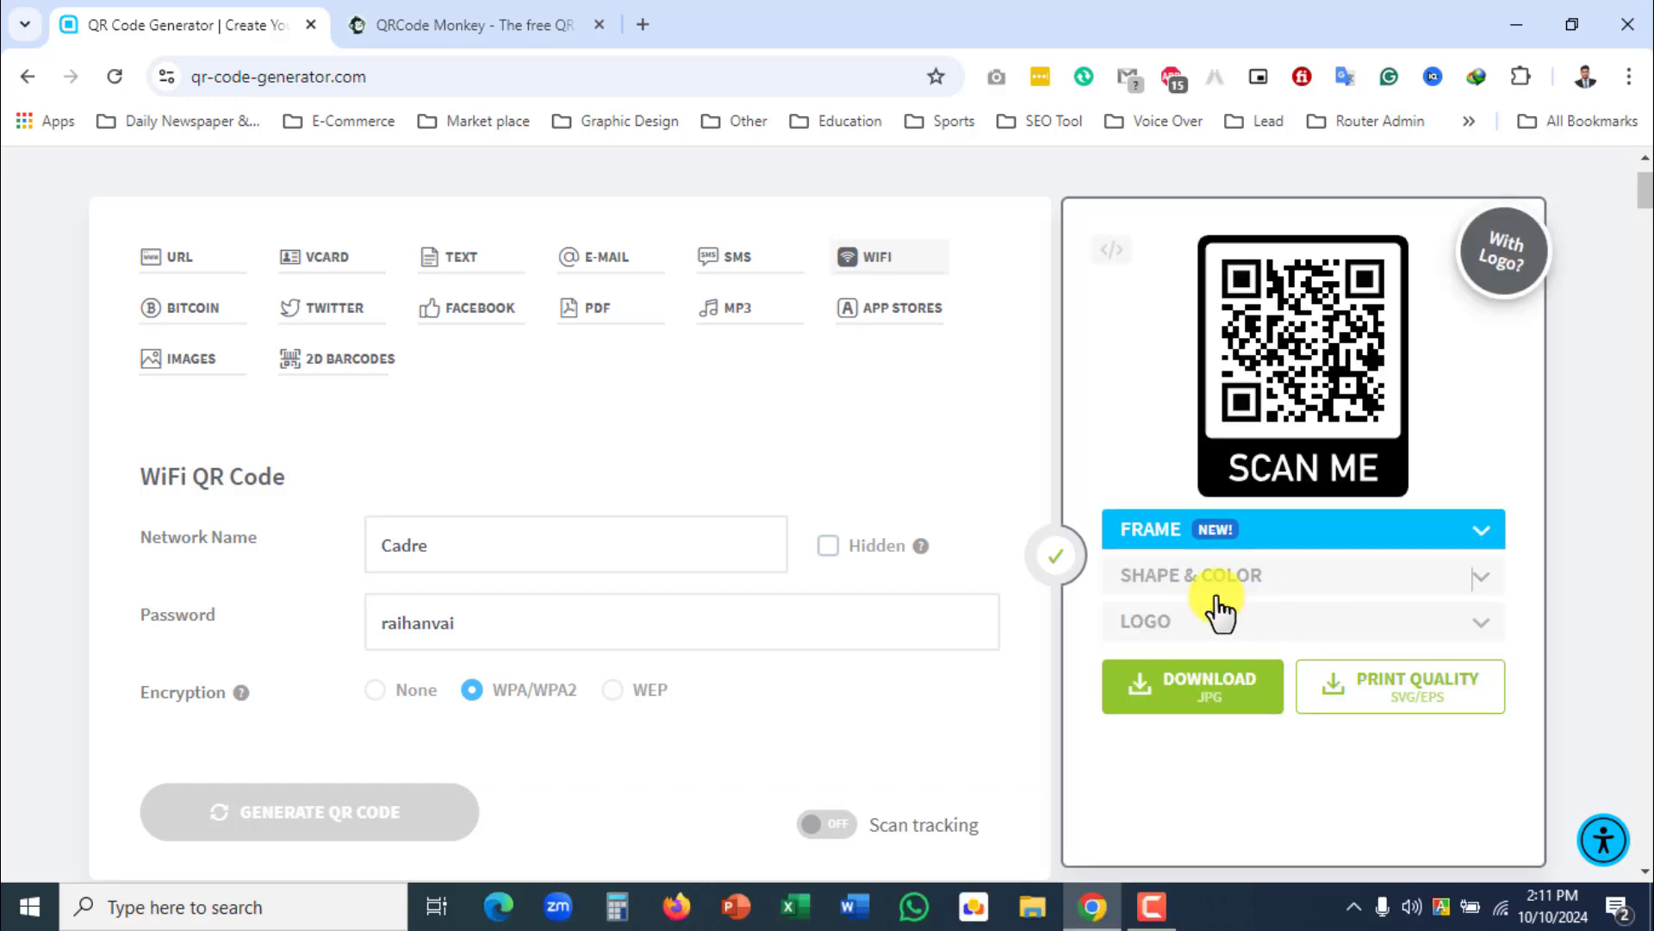
Check the Shape & Color options, keeping the code colour black #000000.
left_click(1301, 586)
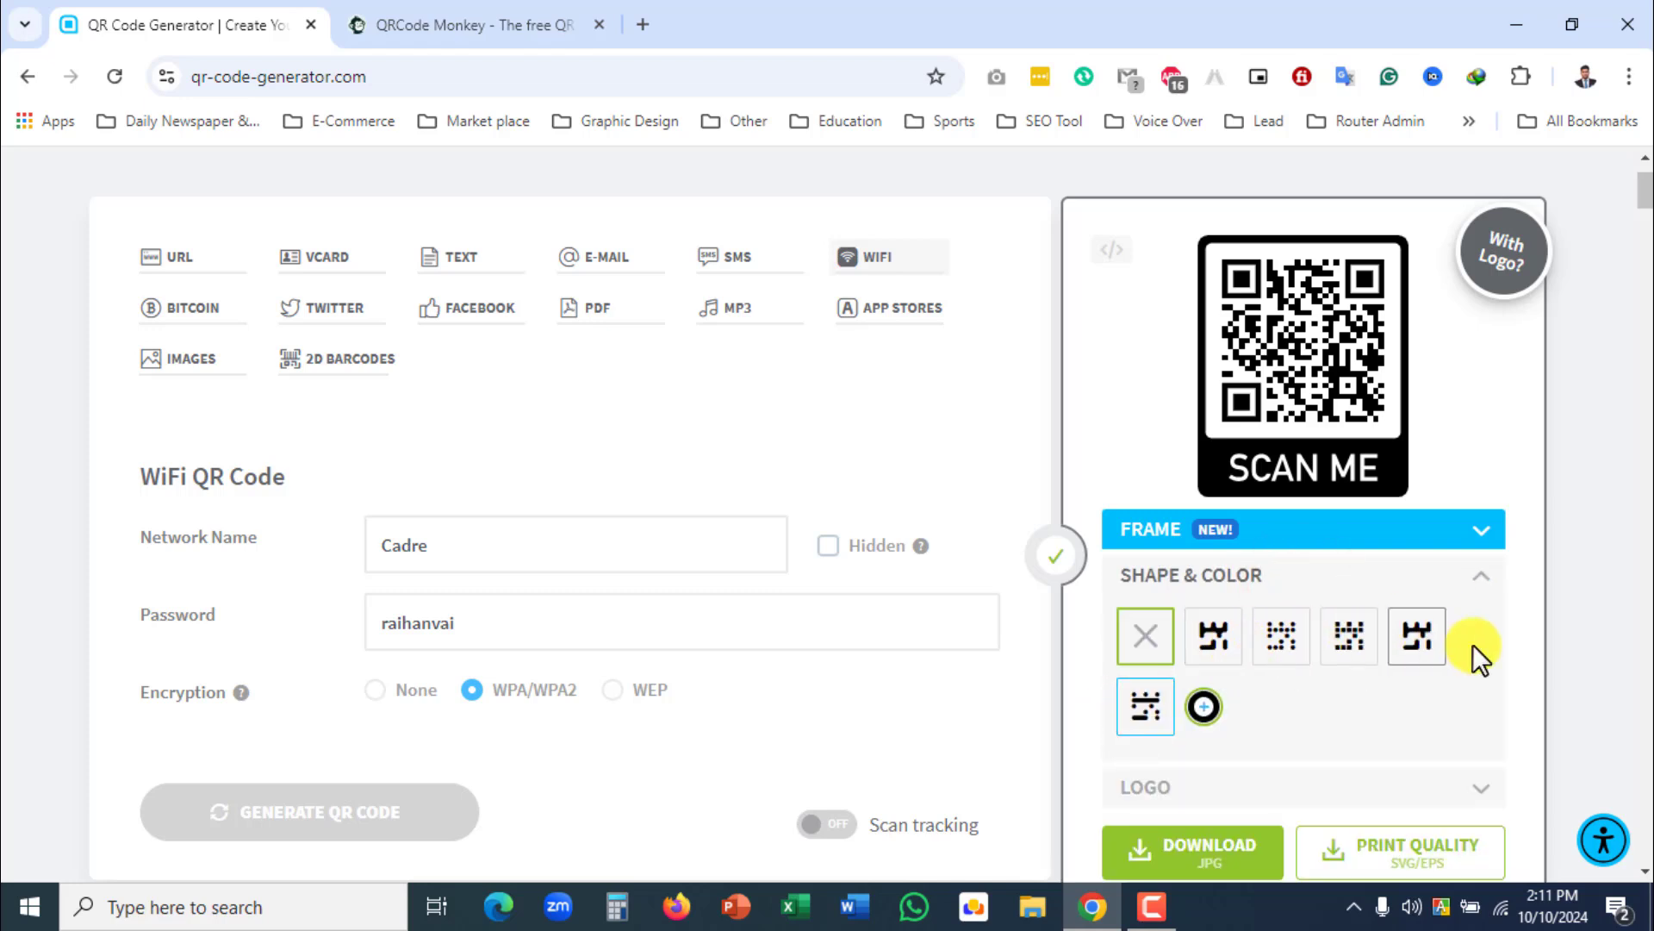
left_click(1204, 709)
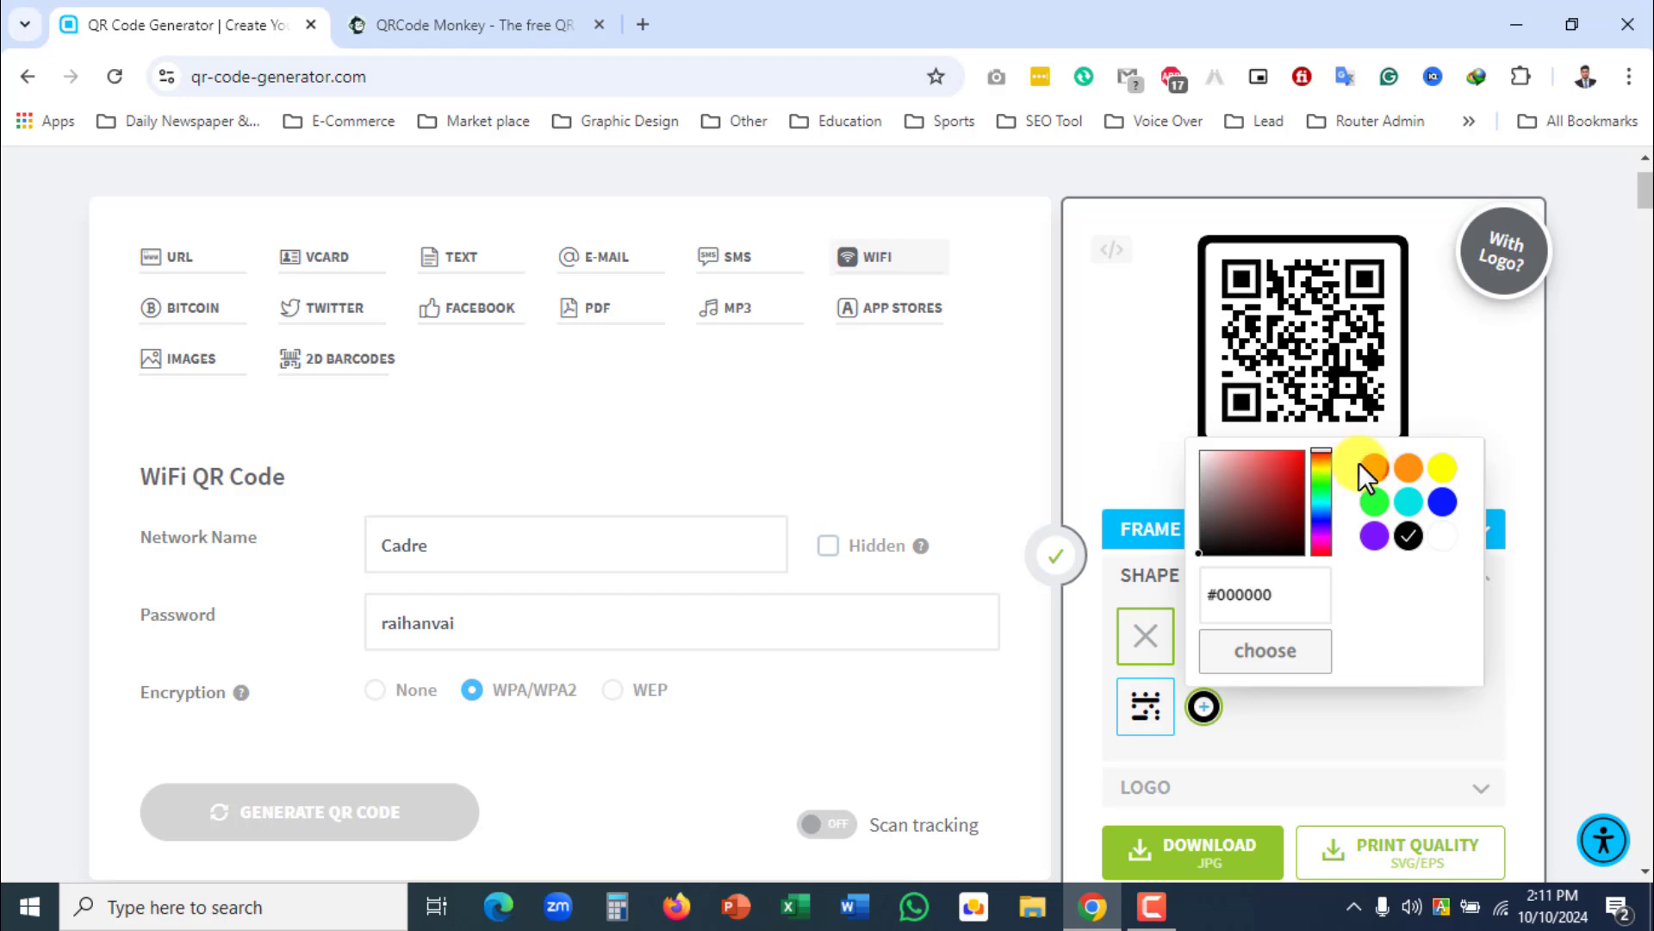
left_click(1430, 457)
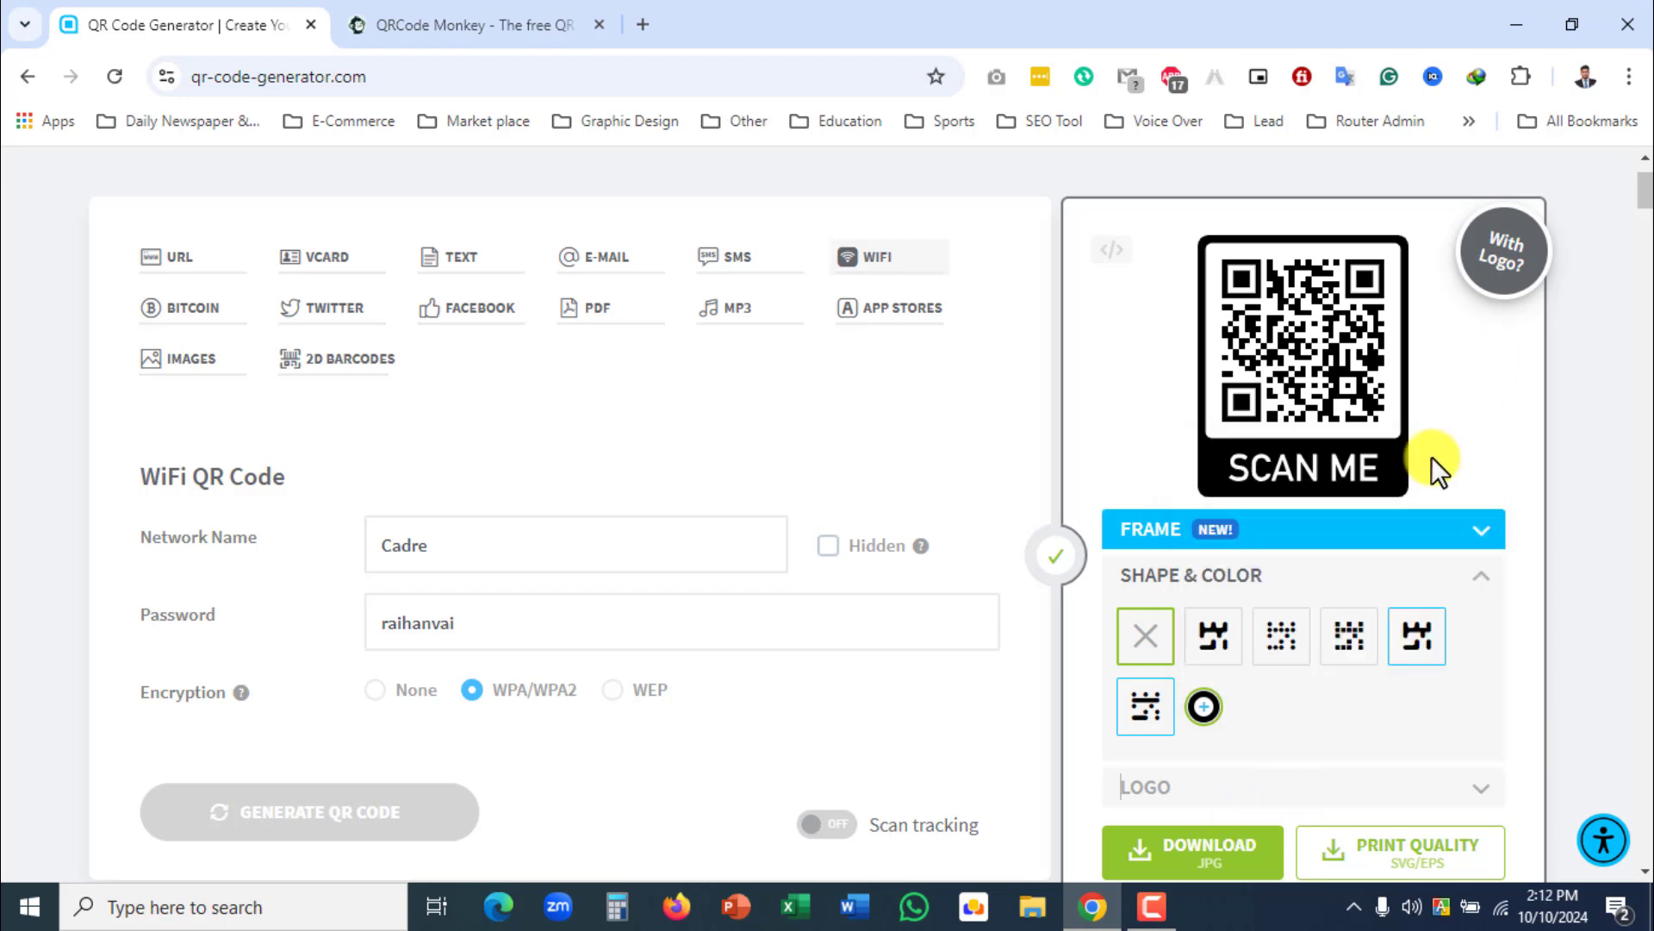
scroll(1418, 384, "down", 1)
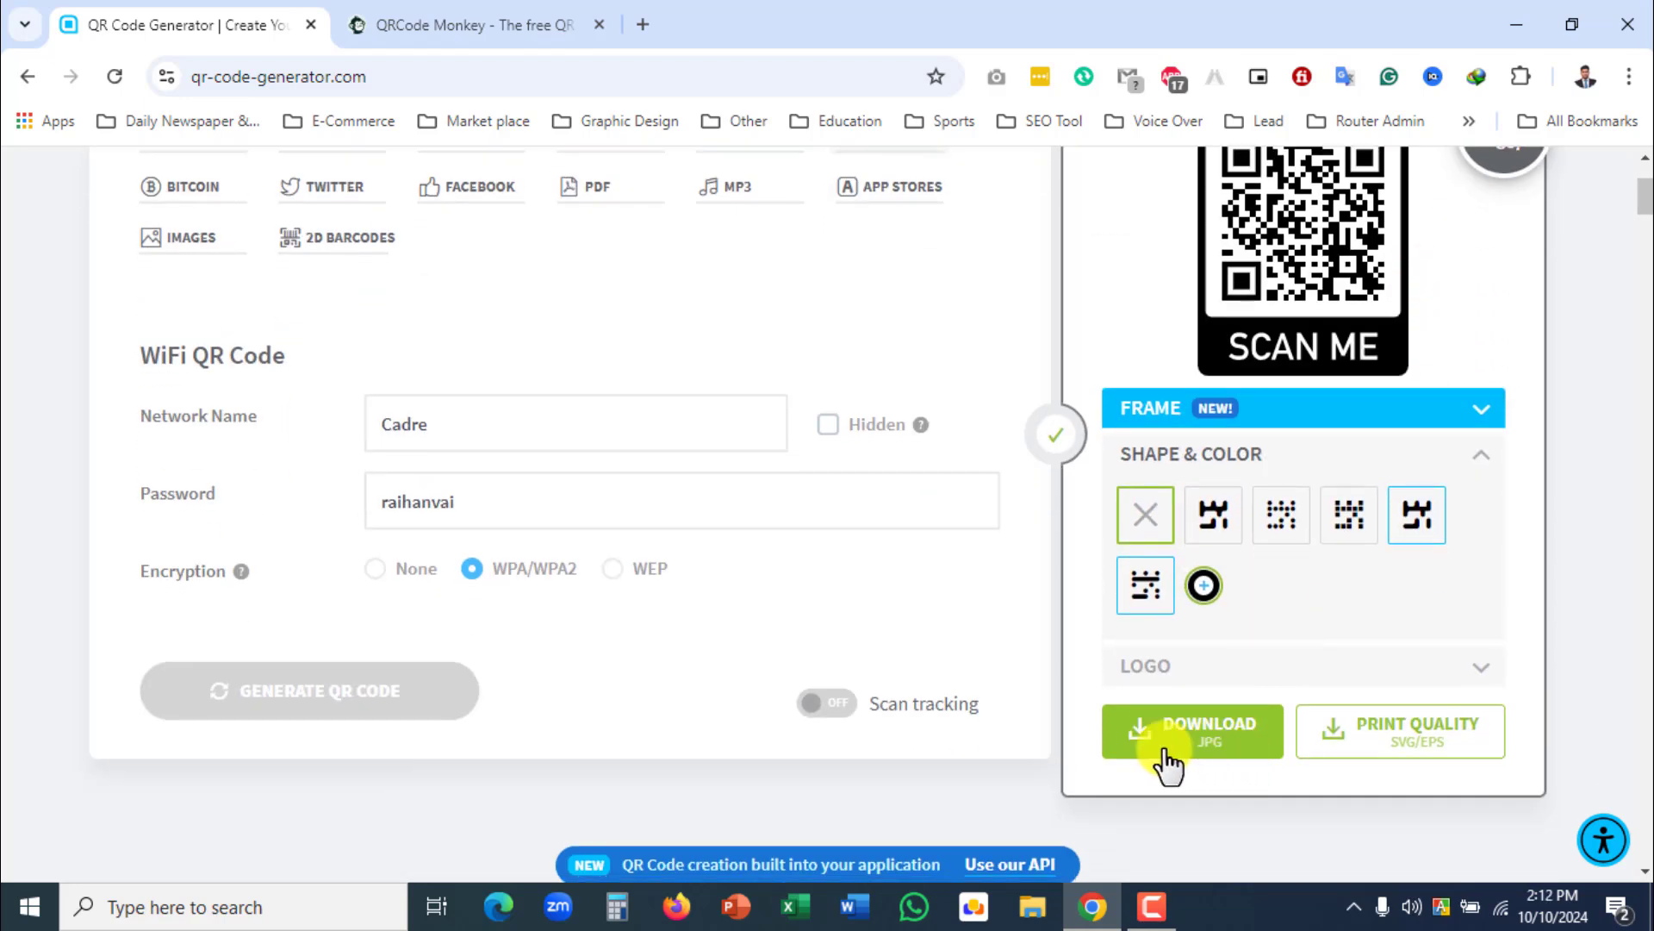
Add the SCAN ME logo to the code's centre and download the image.
left_click(1164, 668)
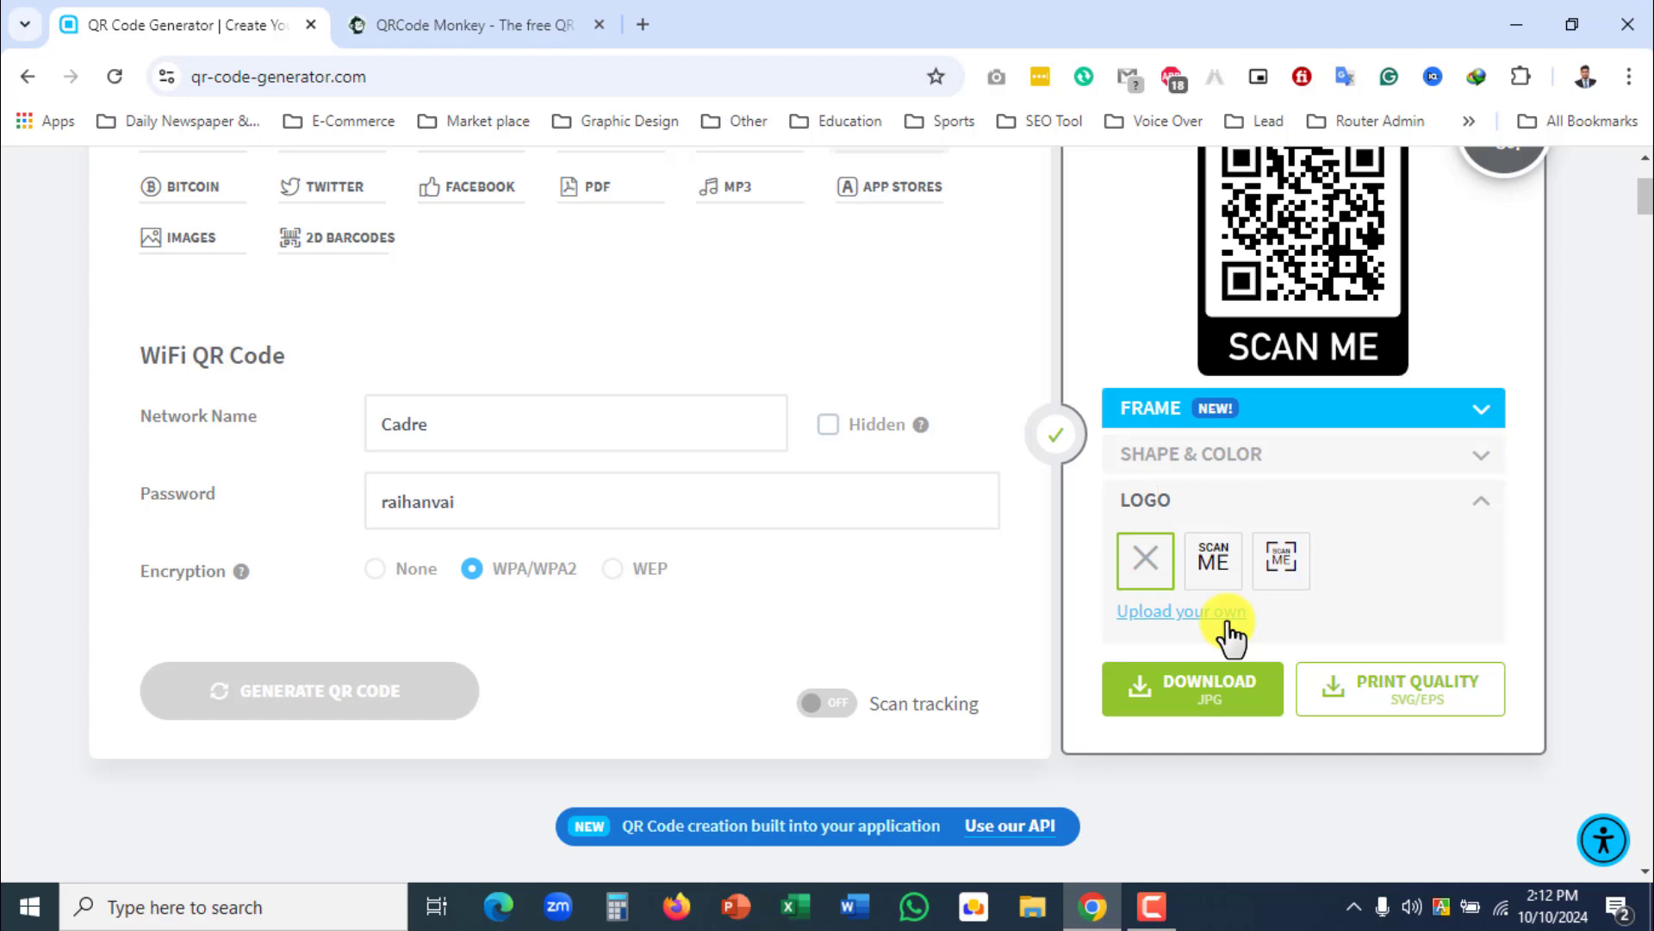
scroll(1331, 589, "up", 1)
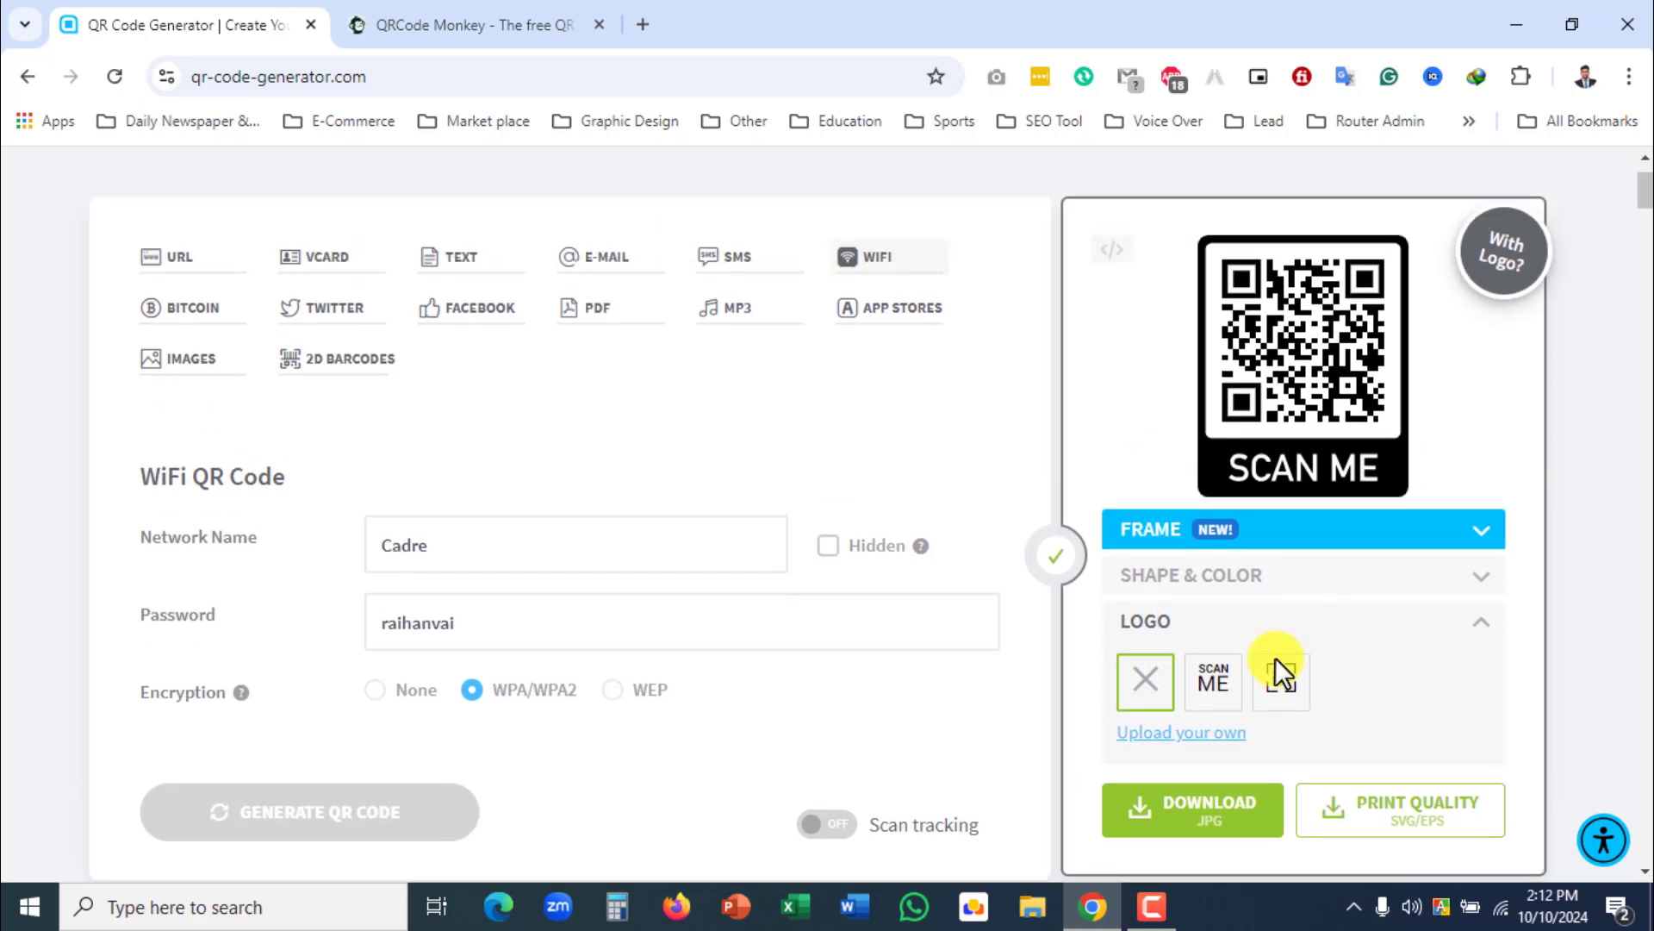
left_click(1216, 689)
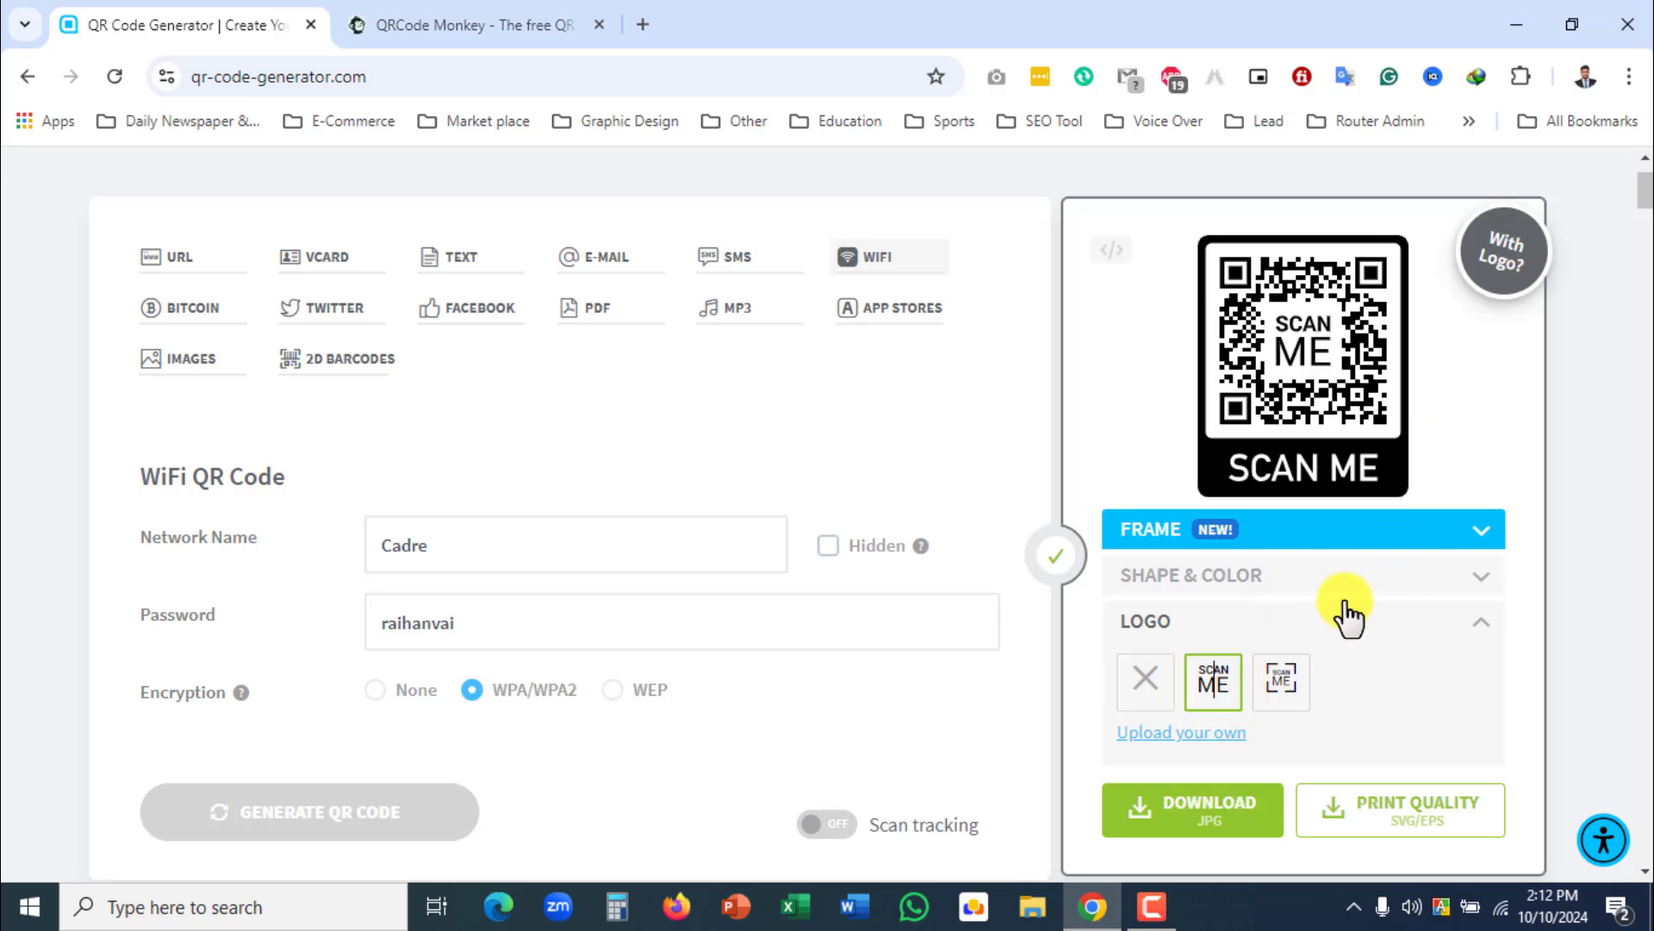
scroll(1341, 609, "down", 2)
left_click(1202, 700)
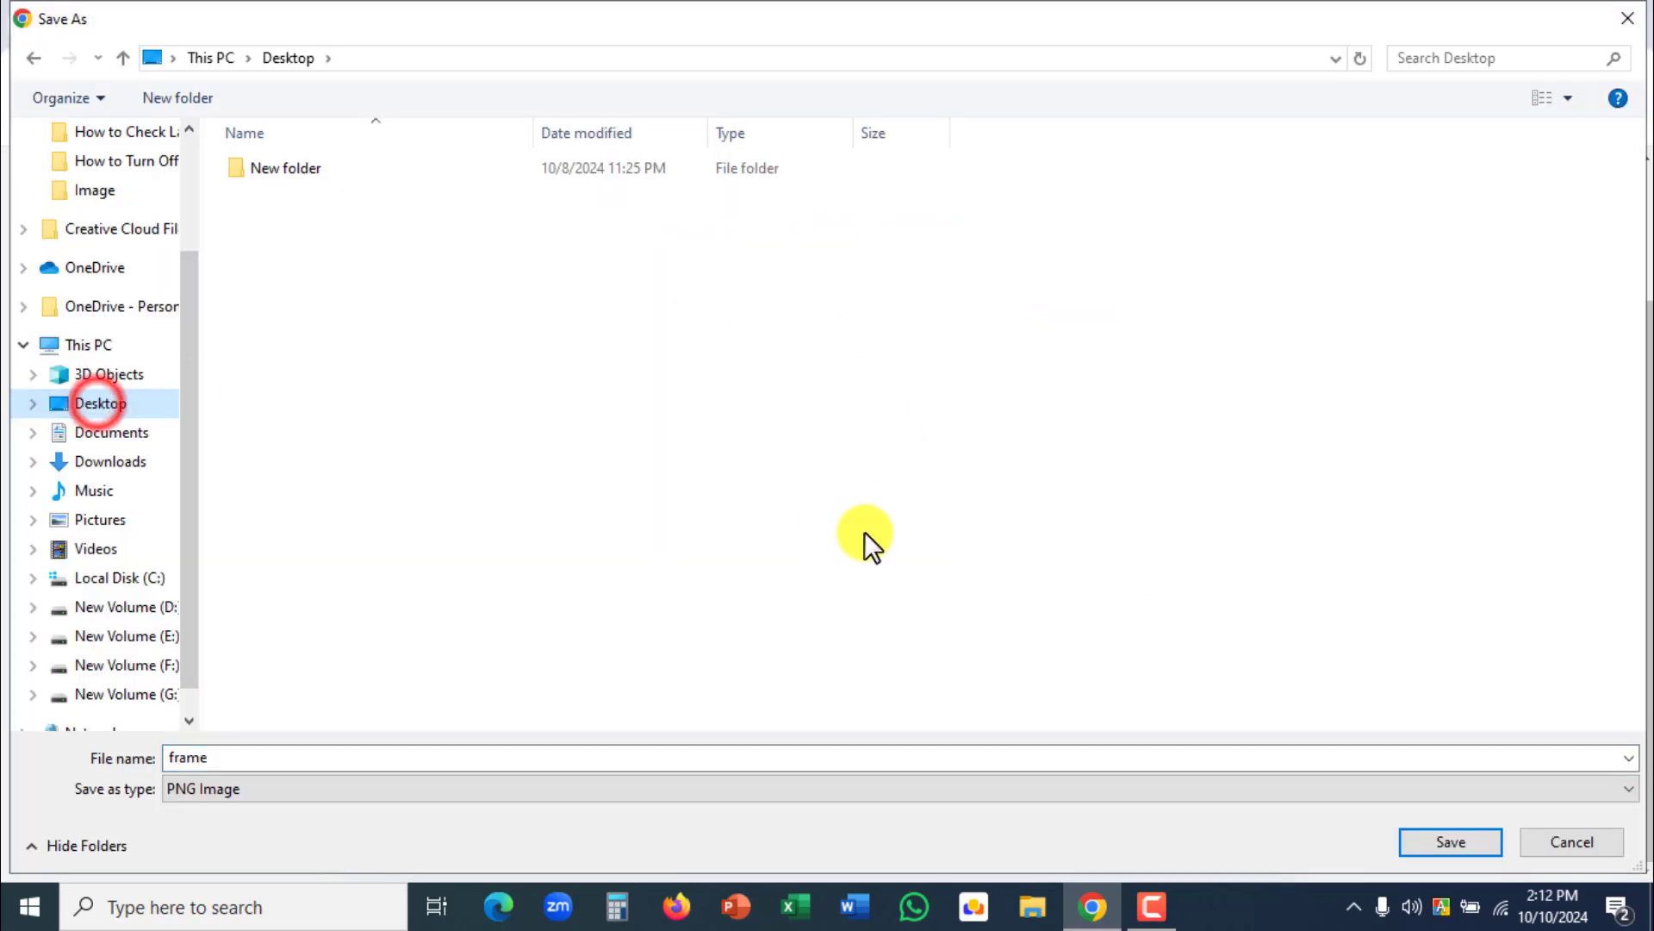
Save the image to the Desktop as frame.png.
left_click(1449, 843)
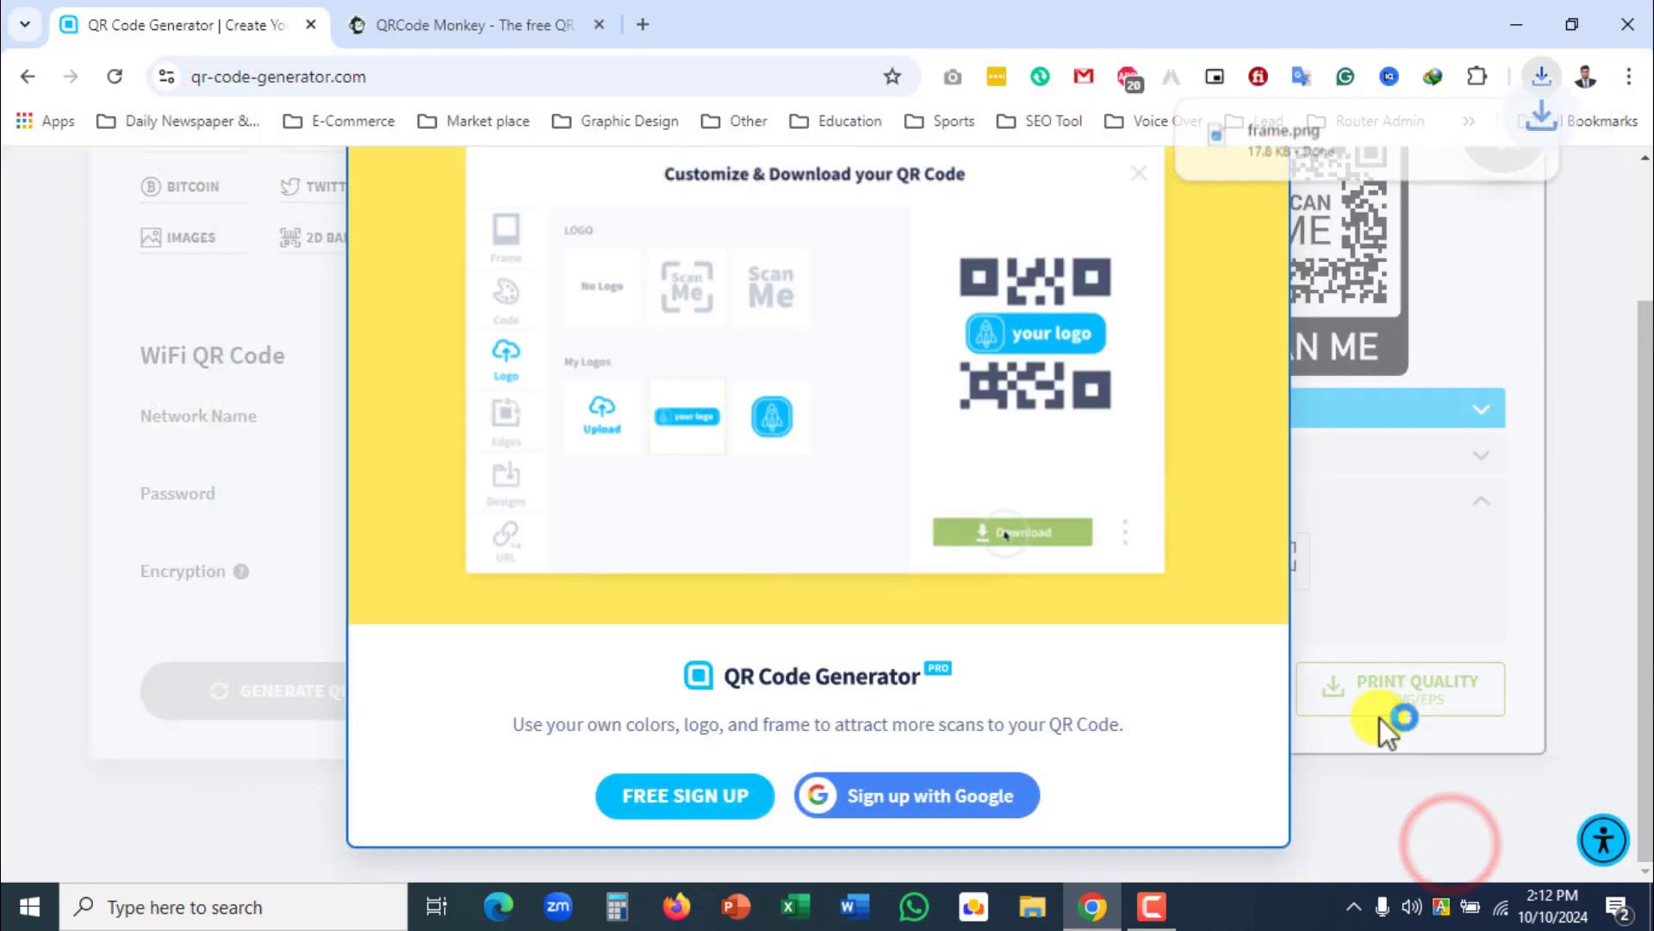
Preview the saved frame.png from the desktop in Photos, then close the viewer.
left_click(1522, 13)
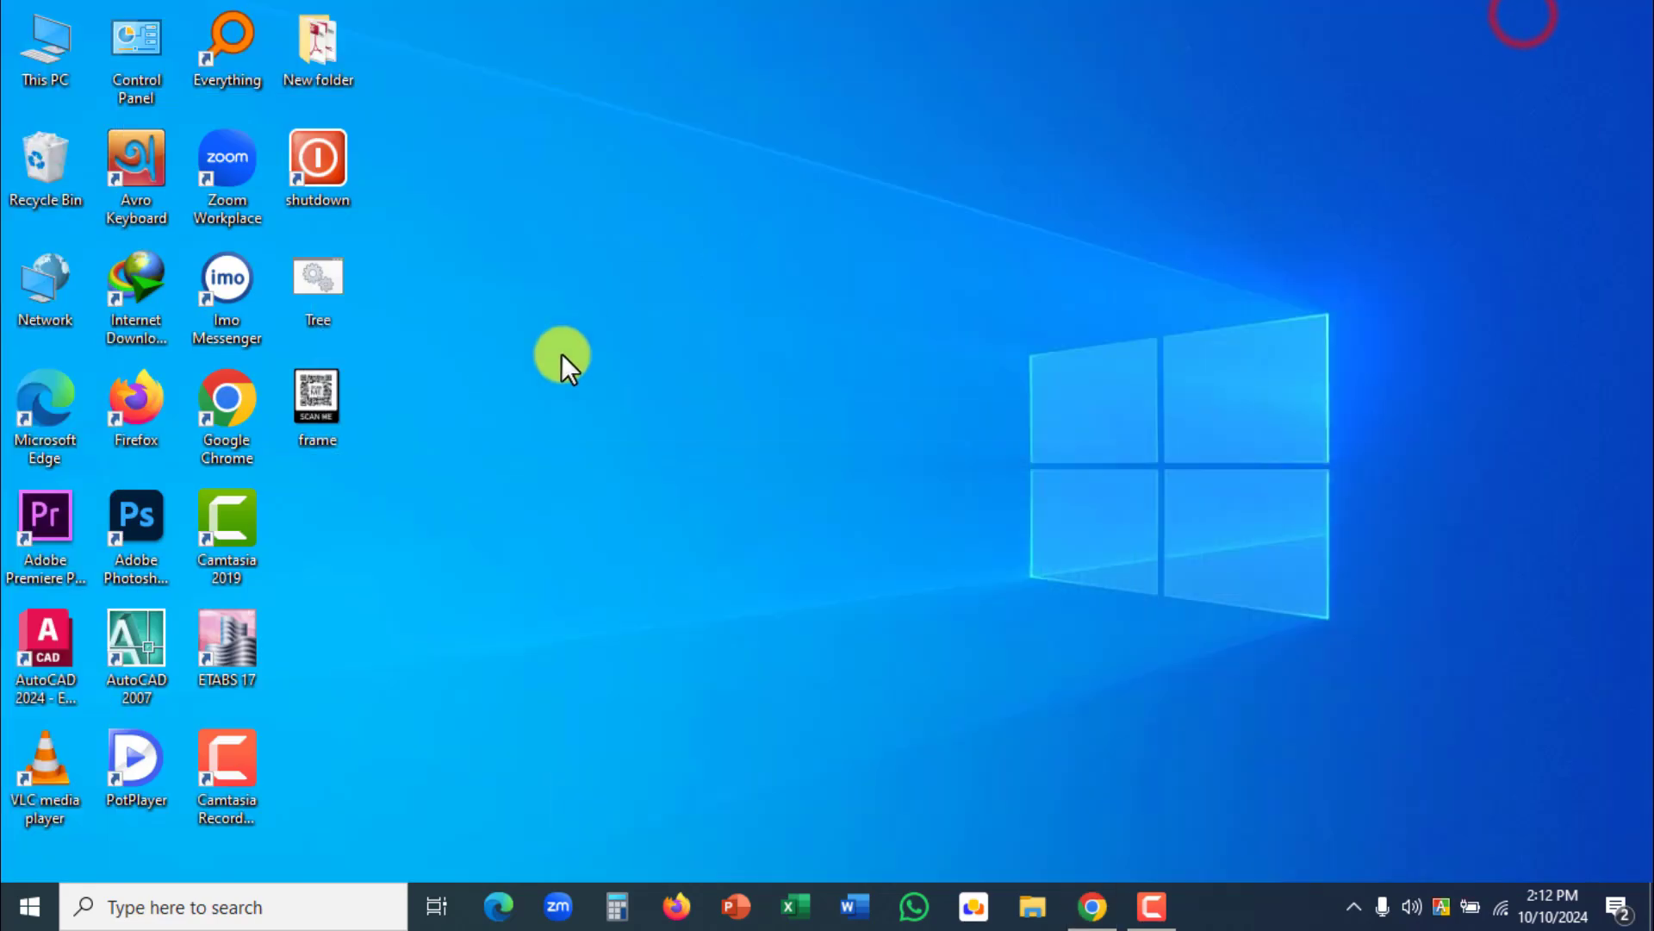
left_click(323, 393)
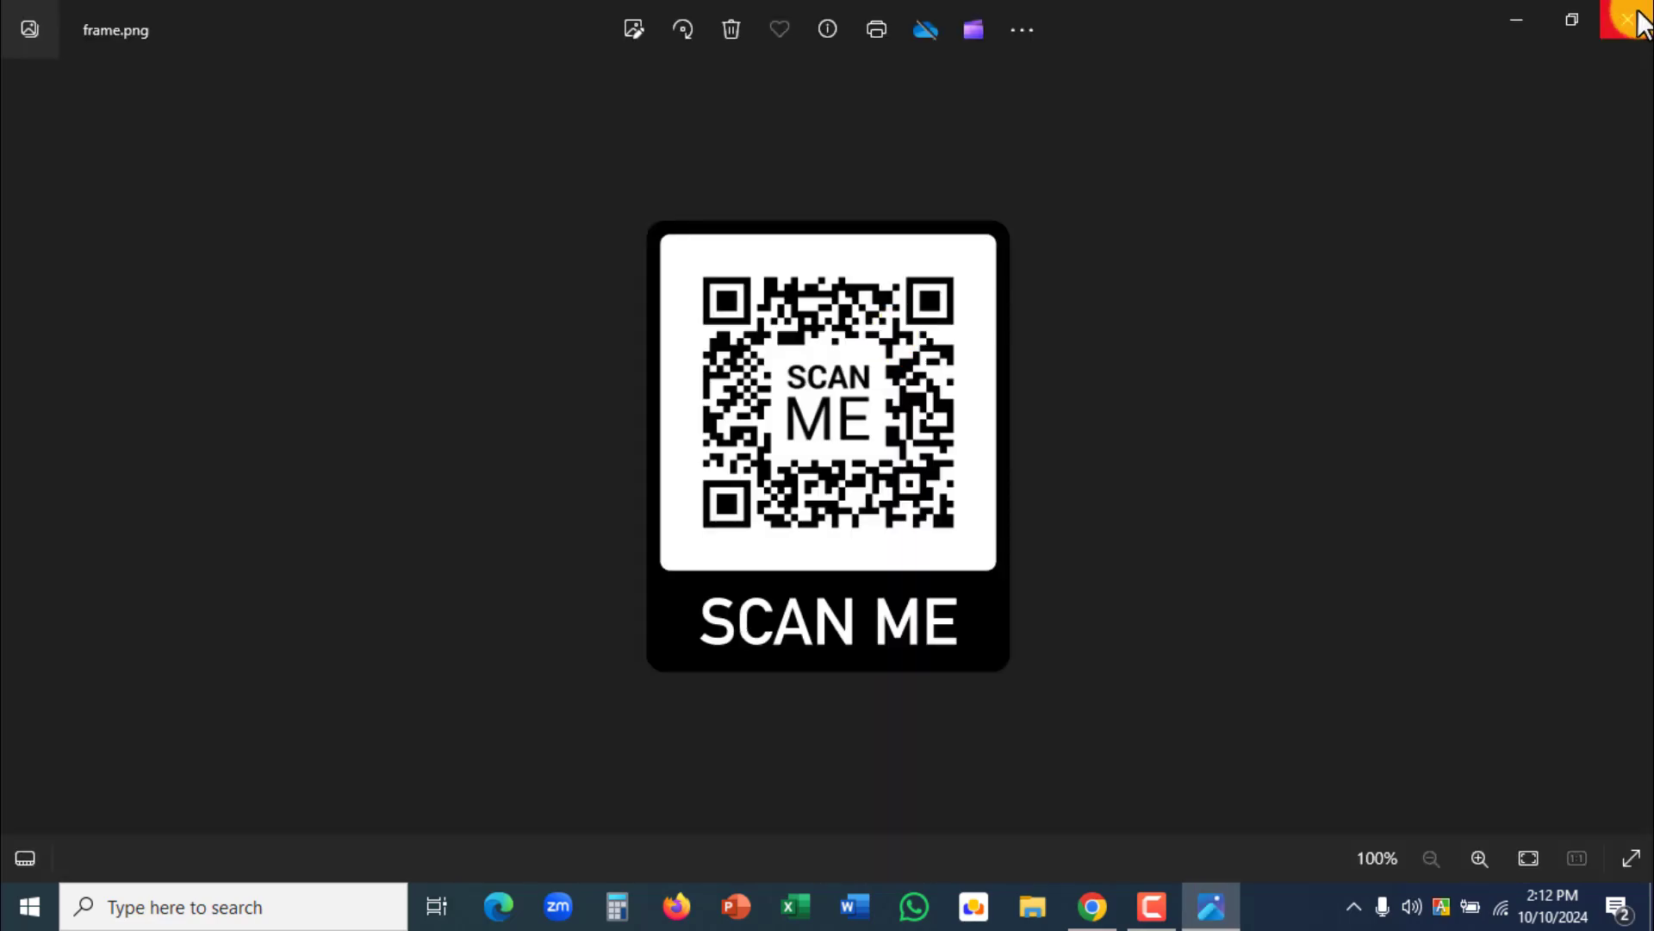
left_click(1642, 16)
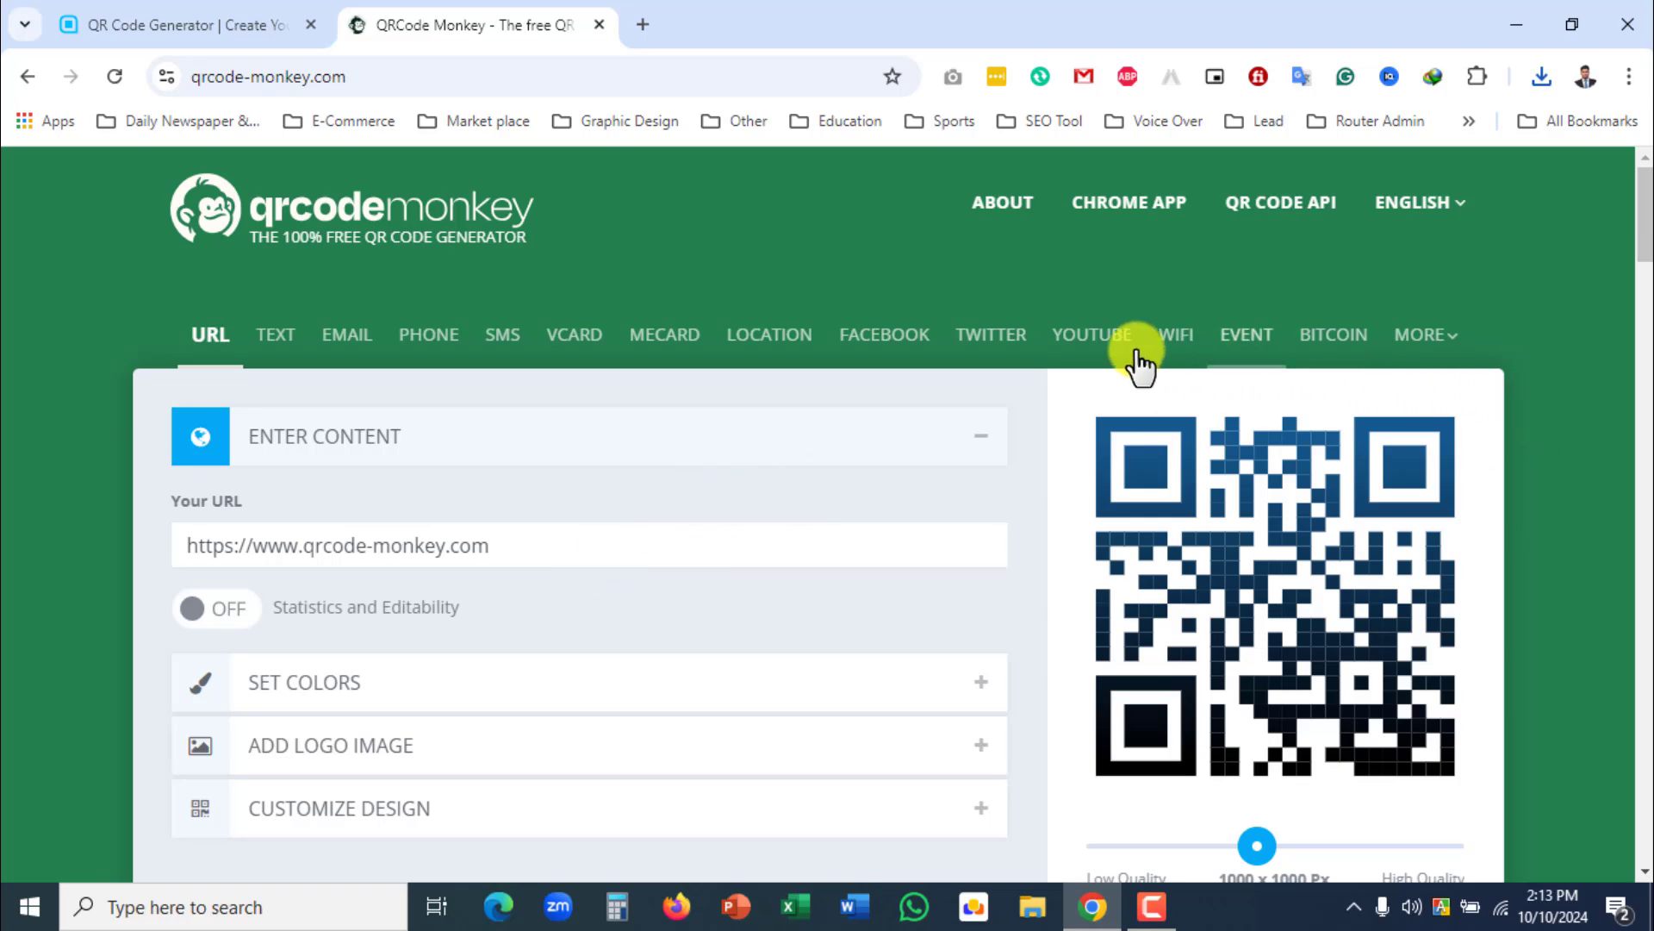
Fill the WiFi form with SSID 'Cadre', the network password and WPA/WPA2 encryption.
left_click(1178, 348)
left_click(250, 427)
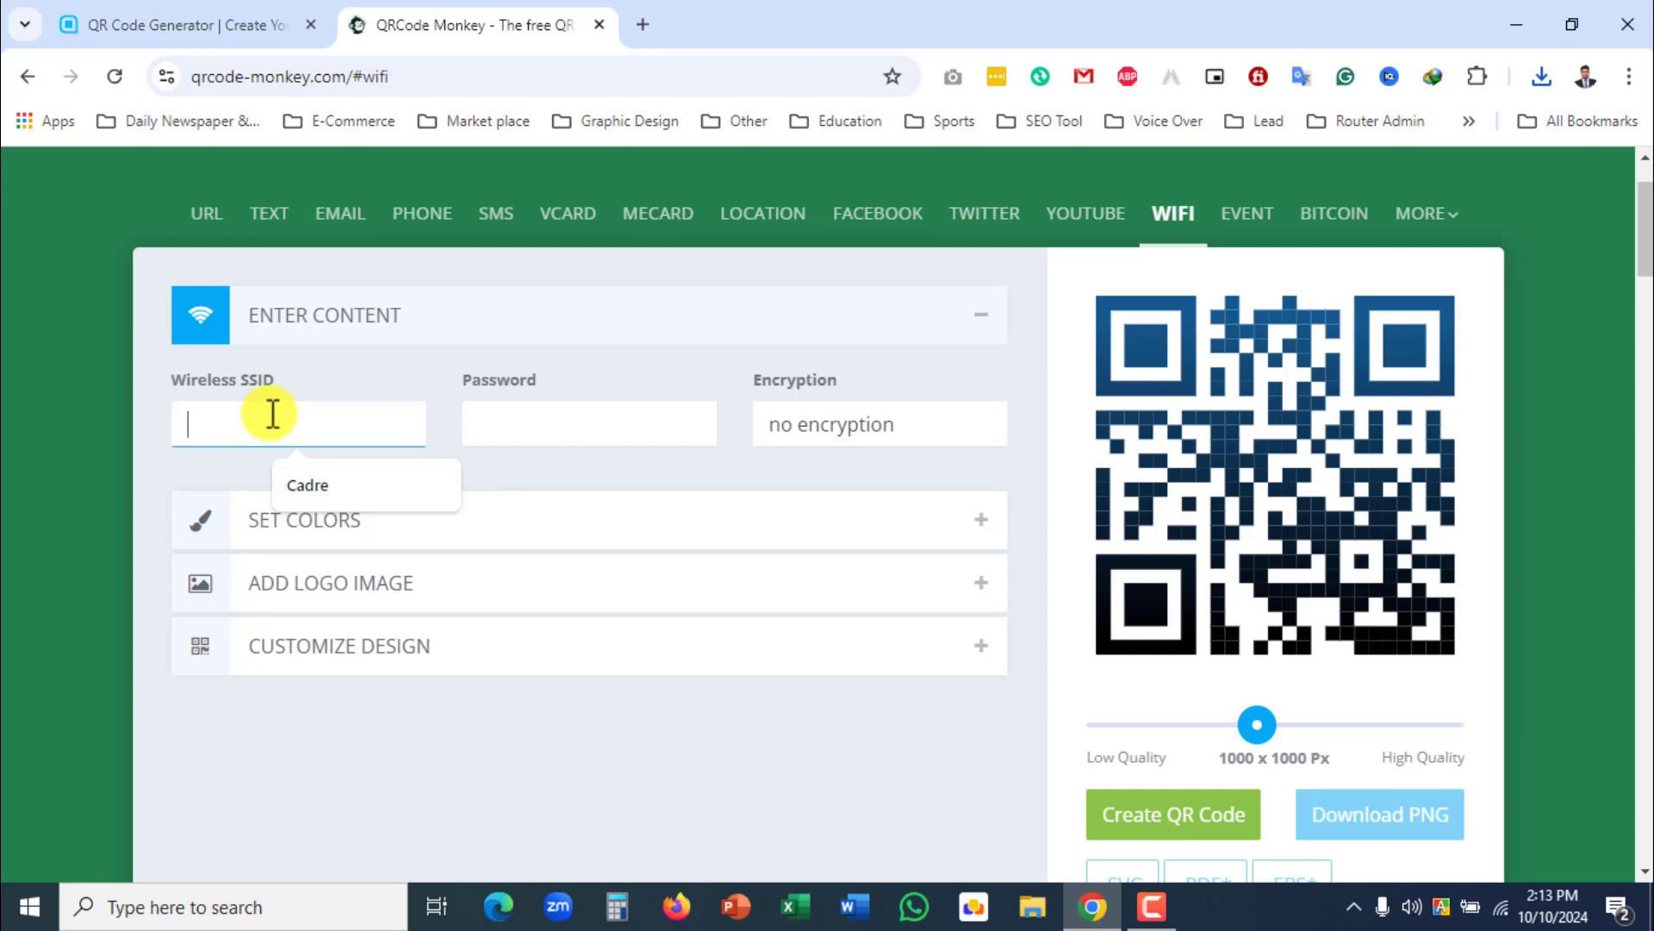
left_click(319, 489)
left_click(558, 443)
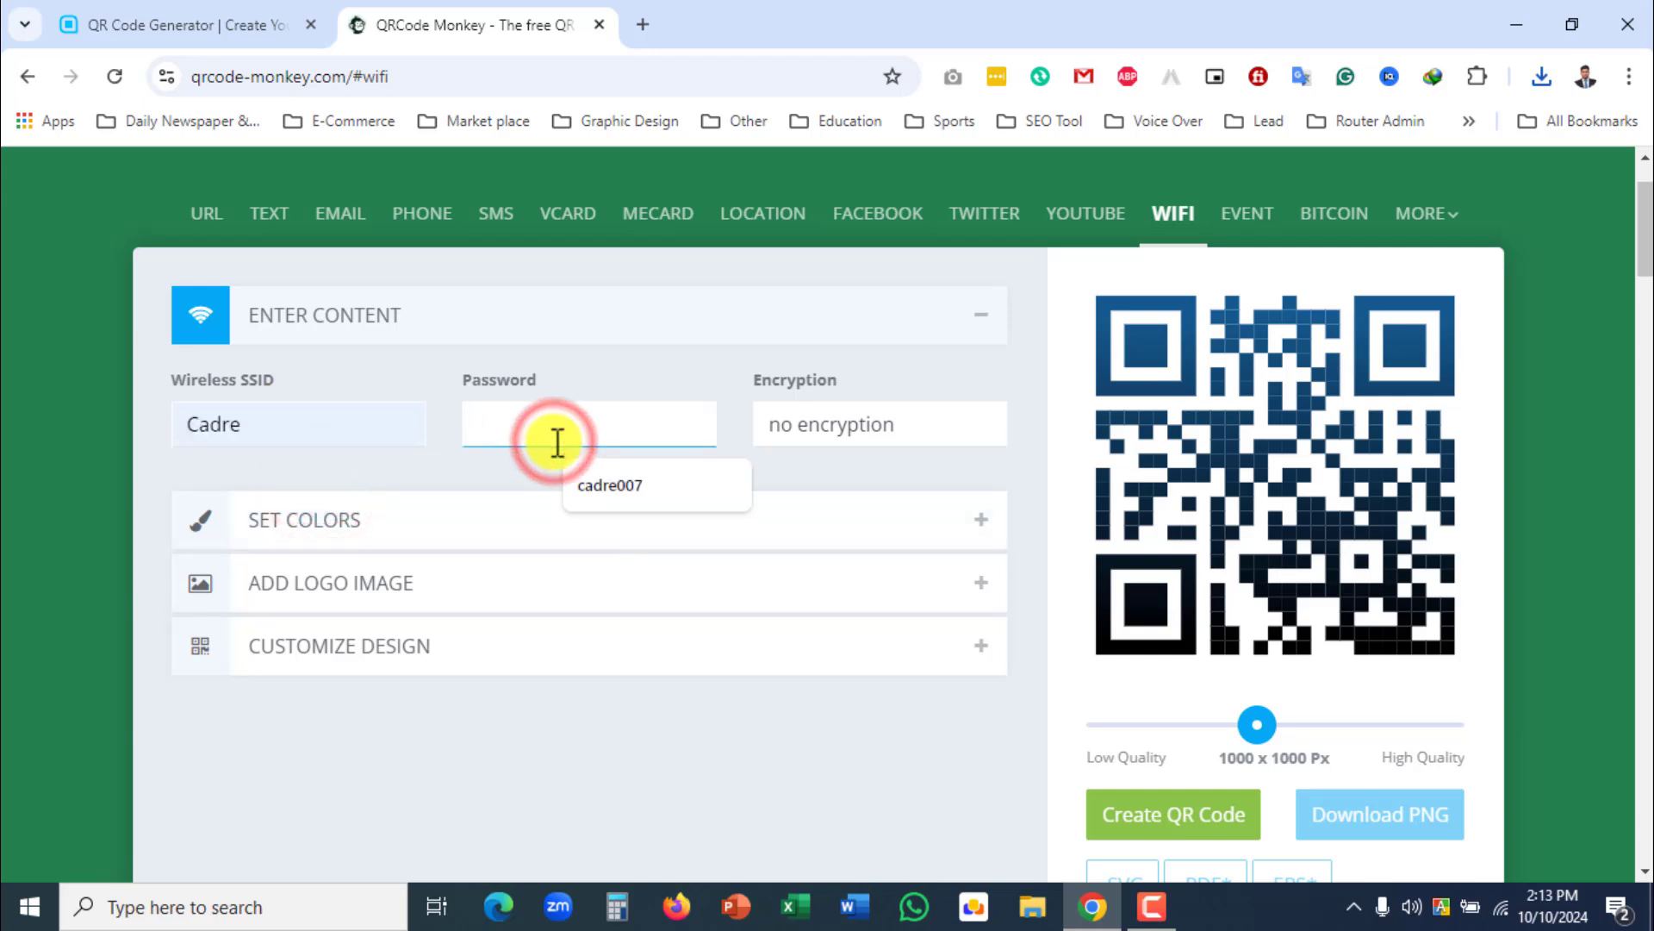
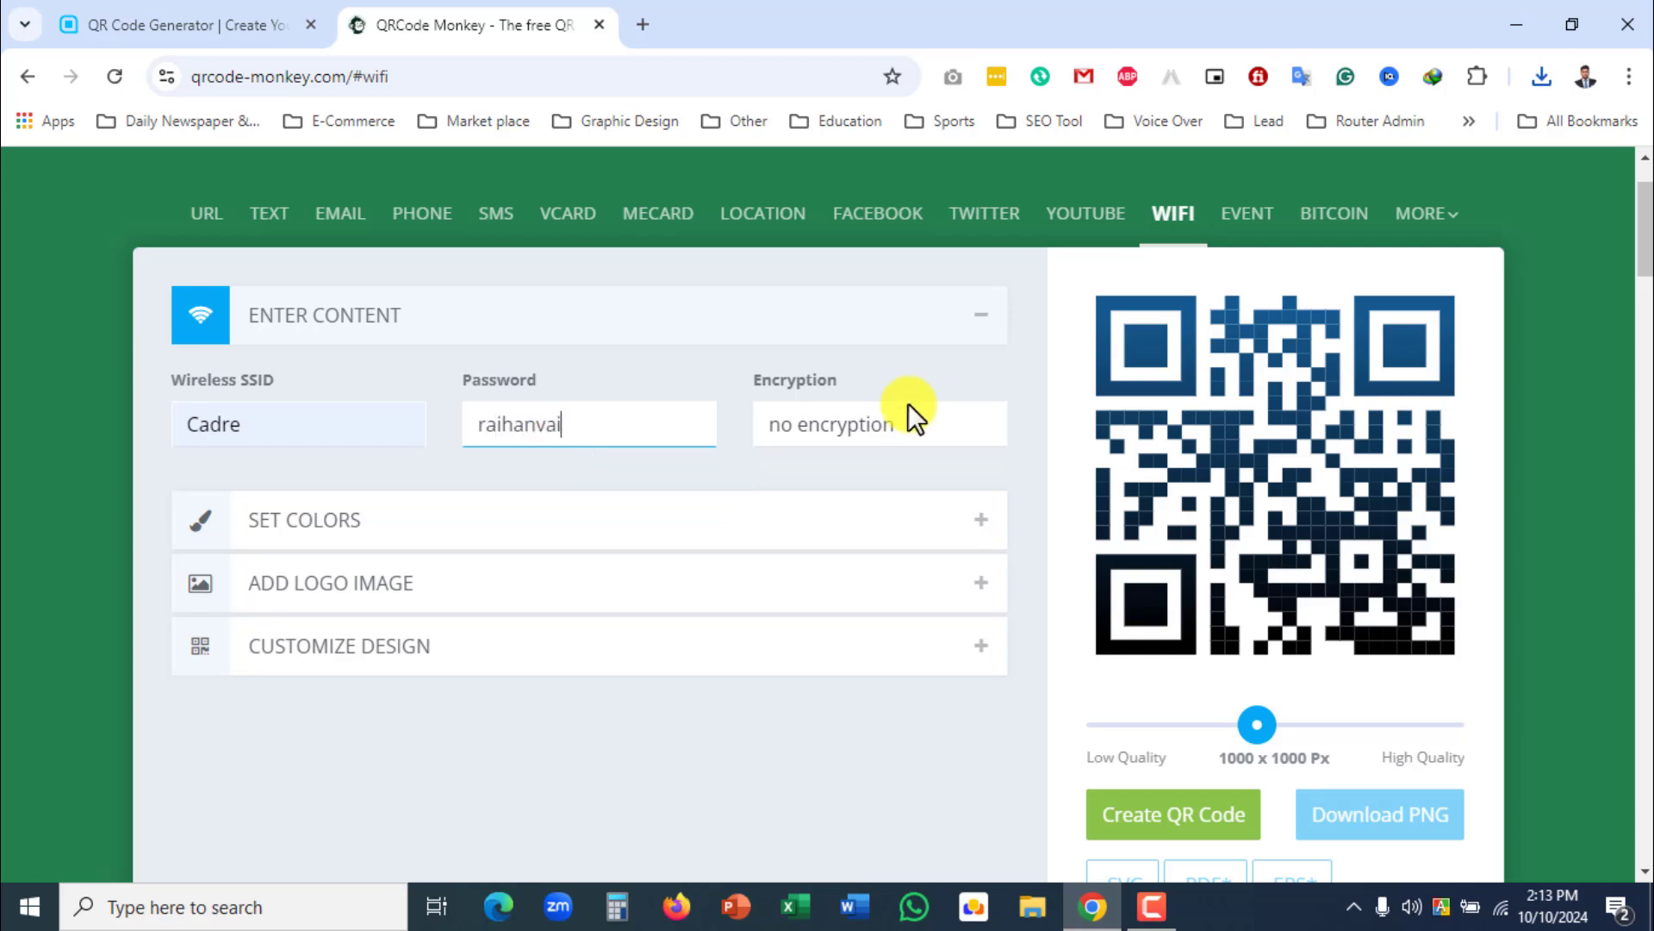
left_click(838, 430)
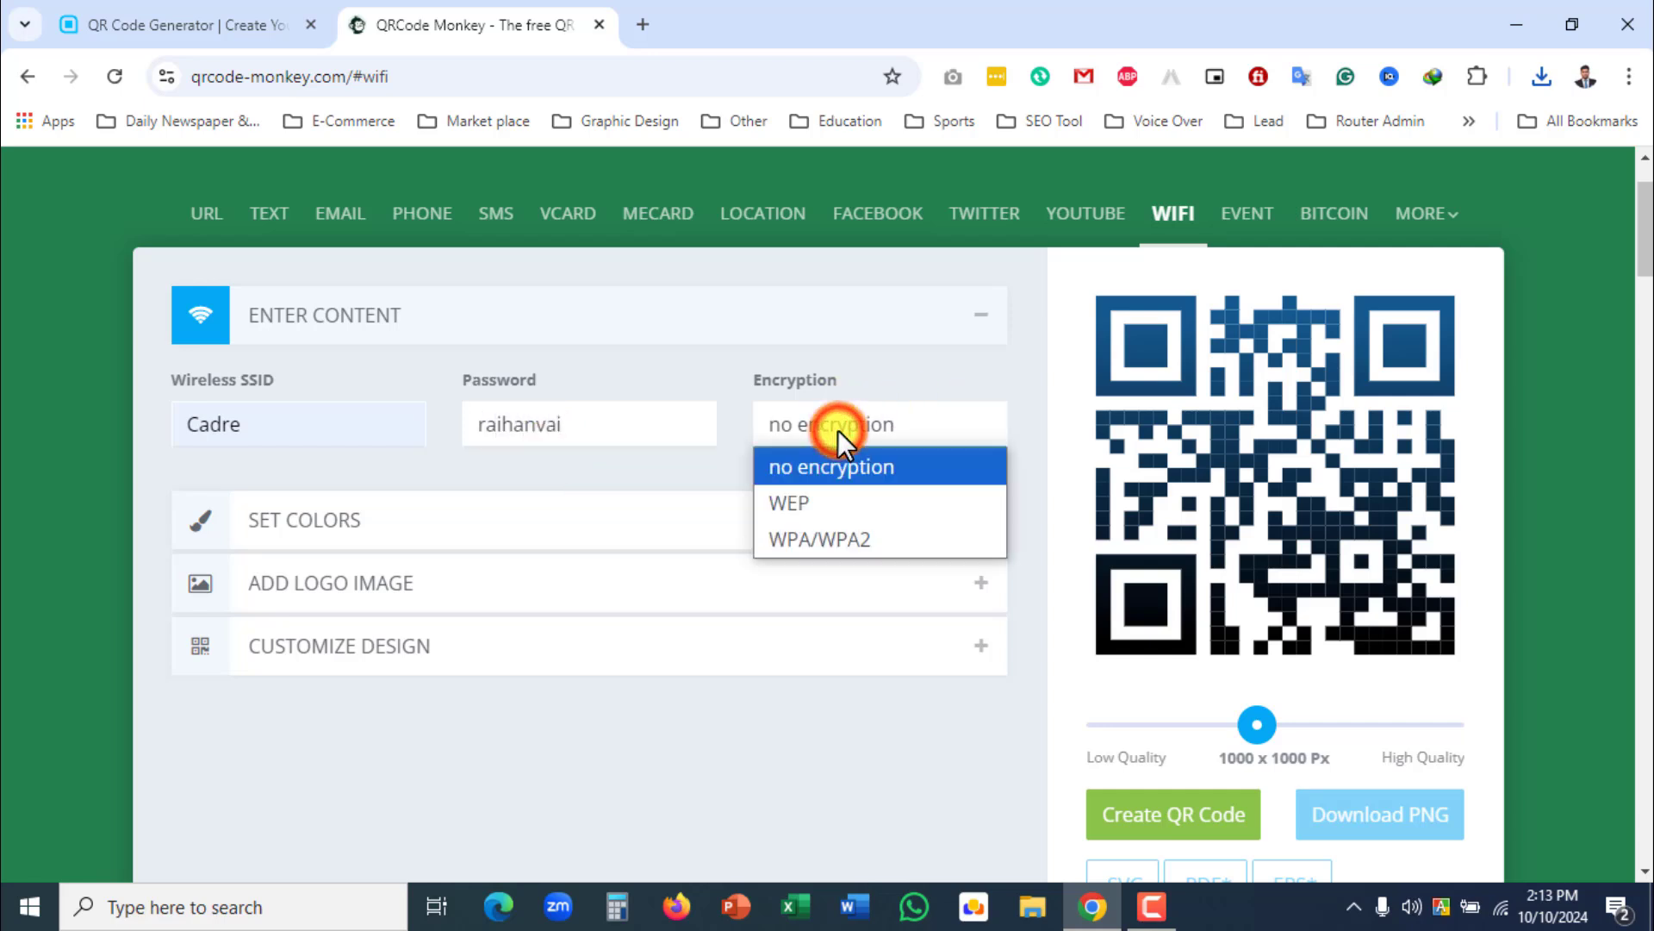
left_click(820, 541)
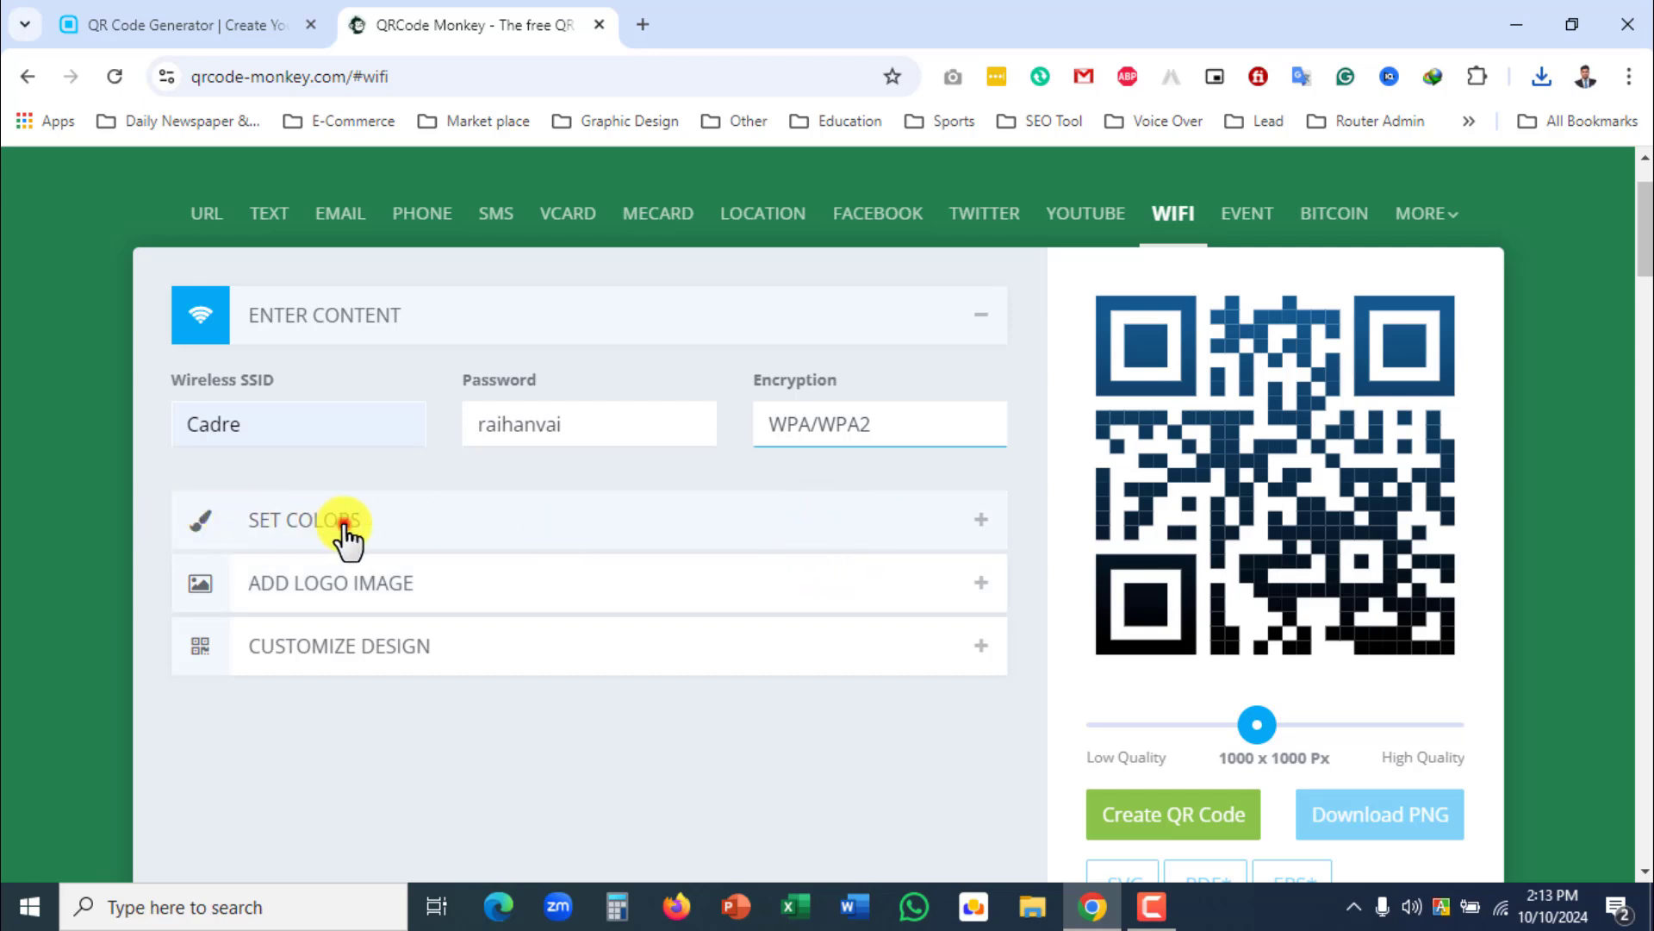
Make the foreground a linear gradient from #000000 to #0277bd.
left_click(442, 521)
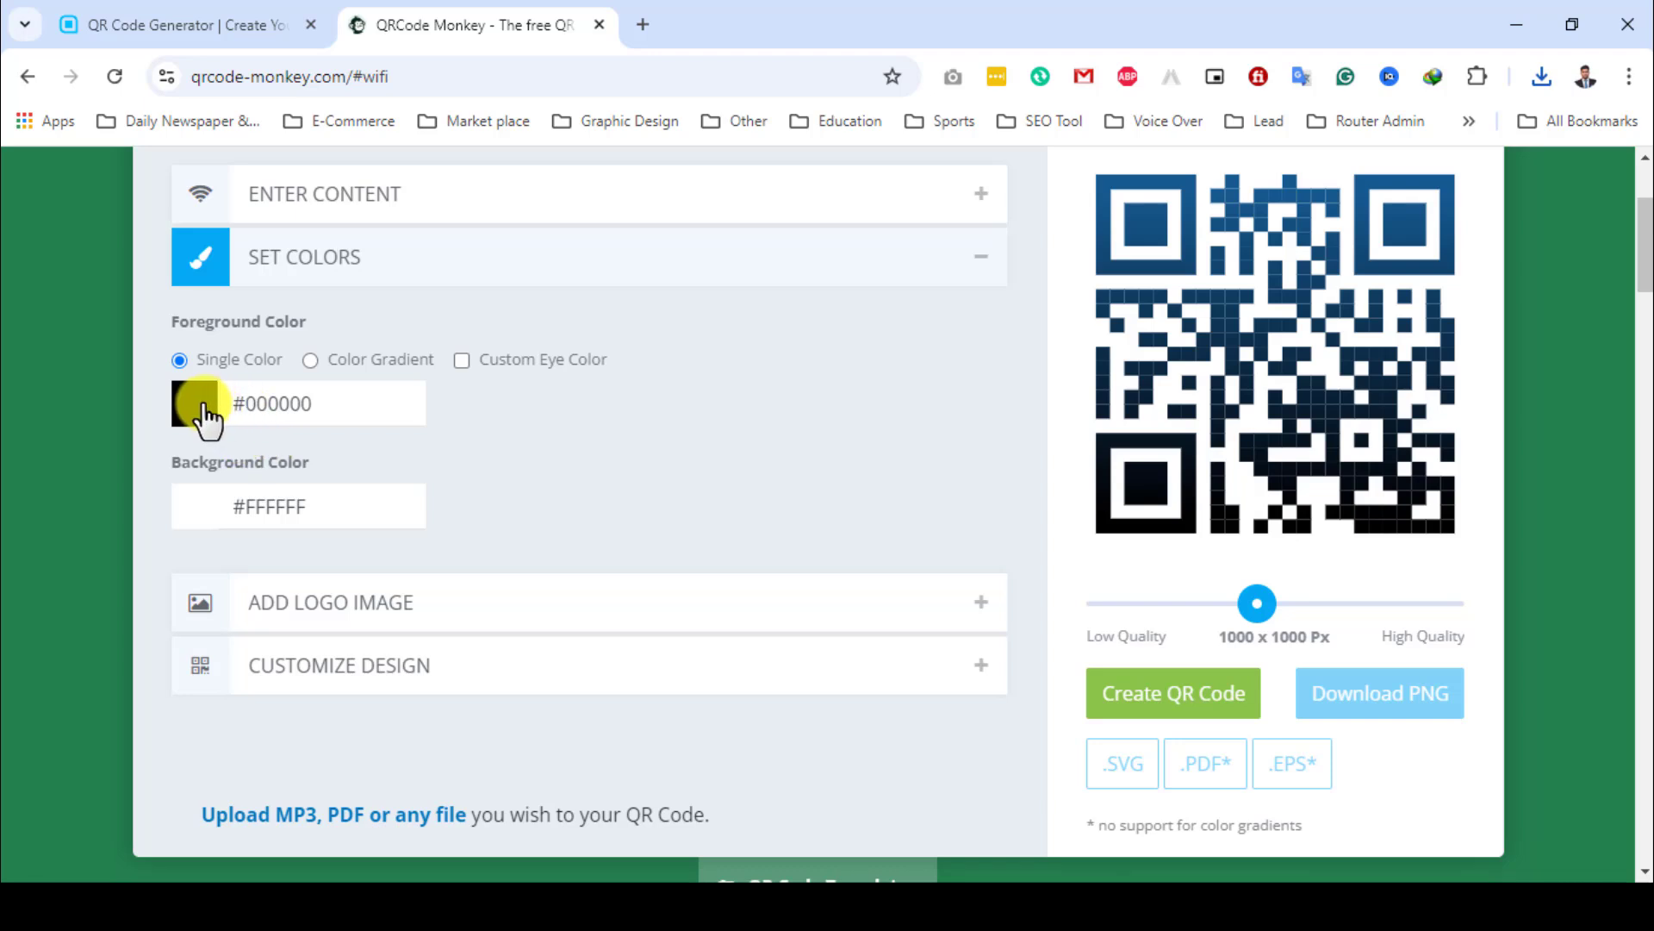
left_click(203, 410)
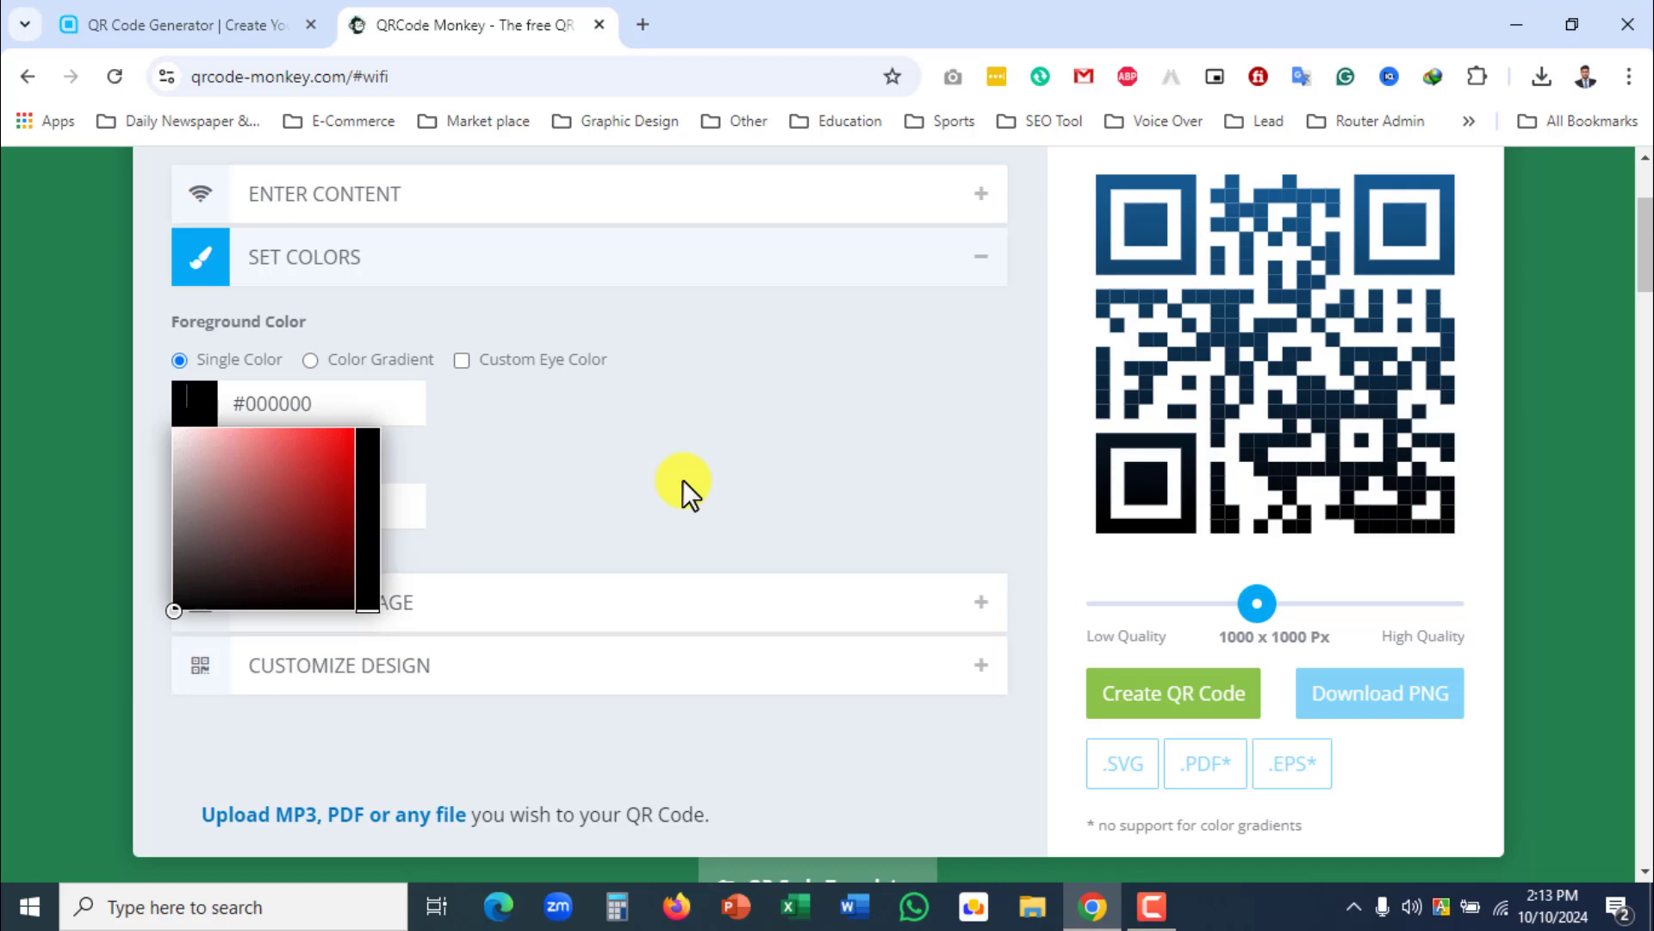
left_click(341, 360)
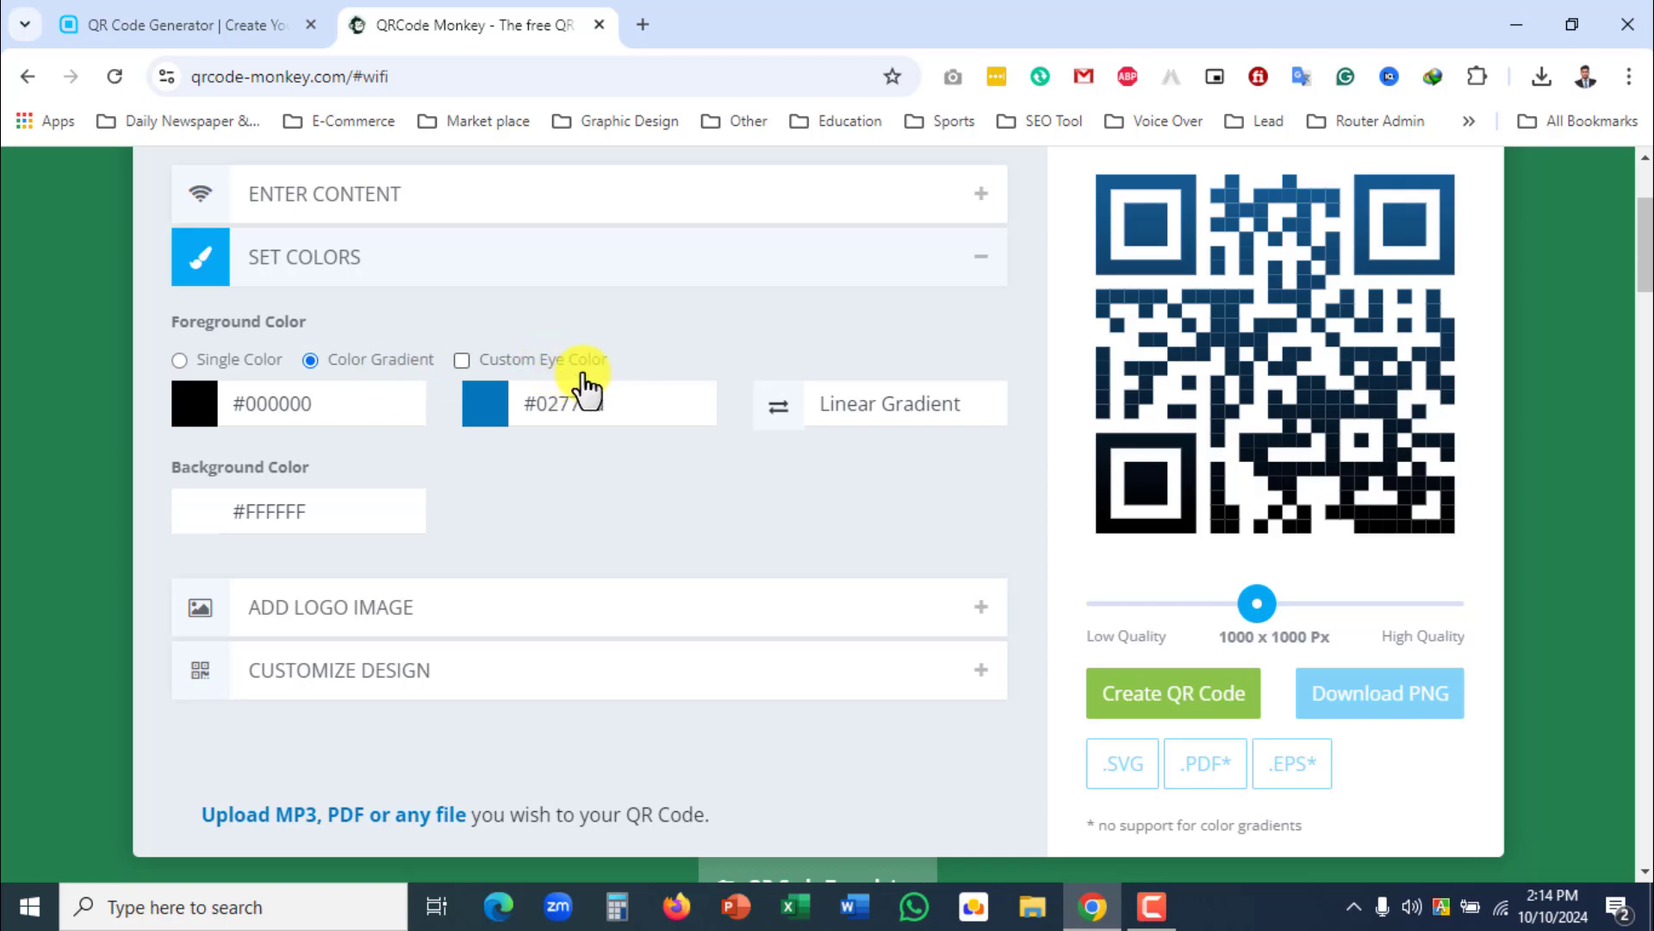
scroll(551, 422, "up", 1)
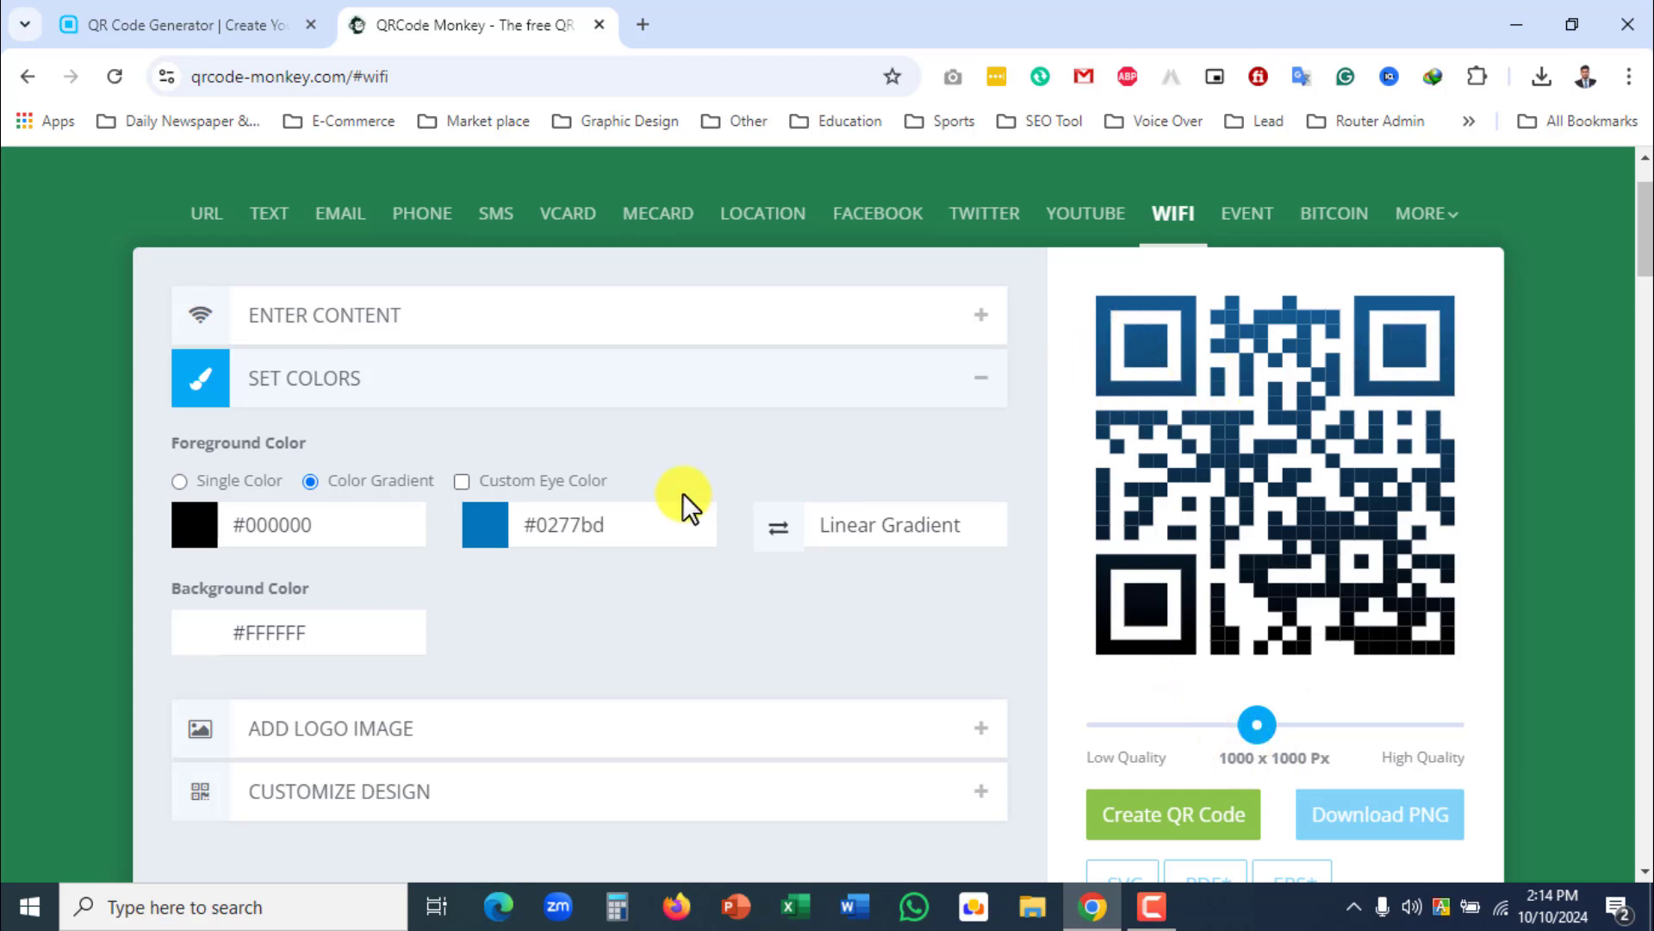
Give the eyes a custom red #EB1A1A colour and keep the background white #FFFFFF.
left_click(488, 479)
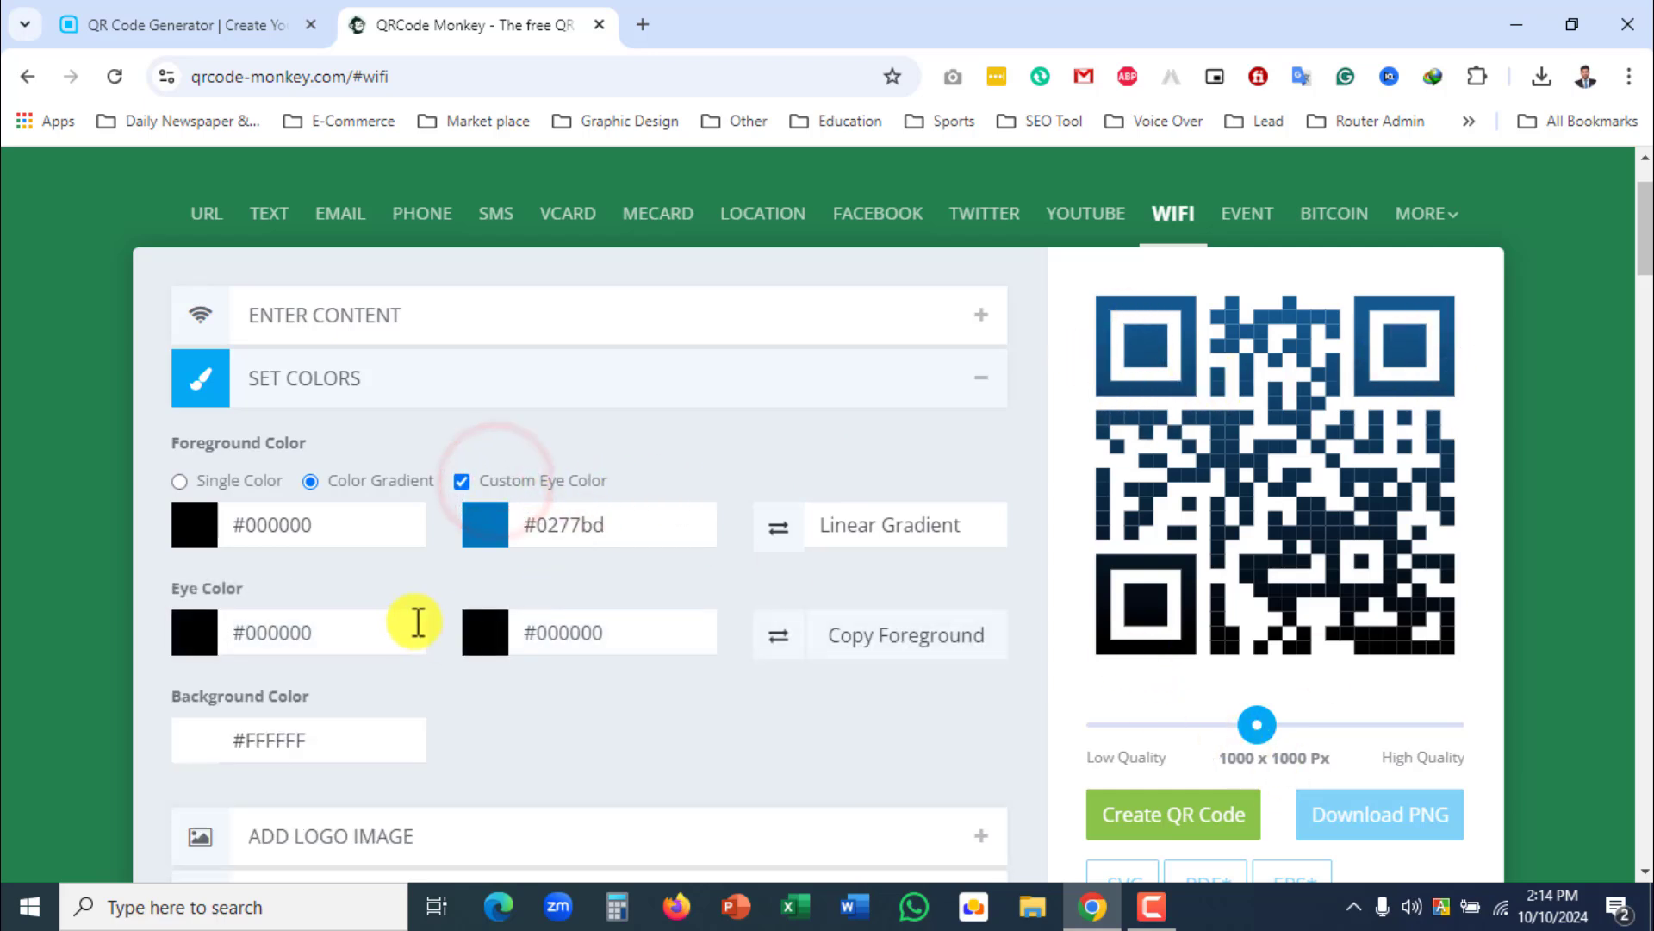
left_click(195, 634)
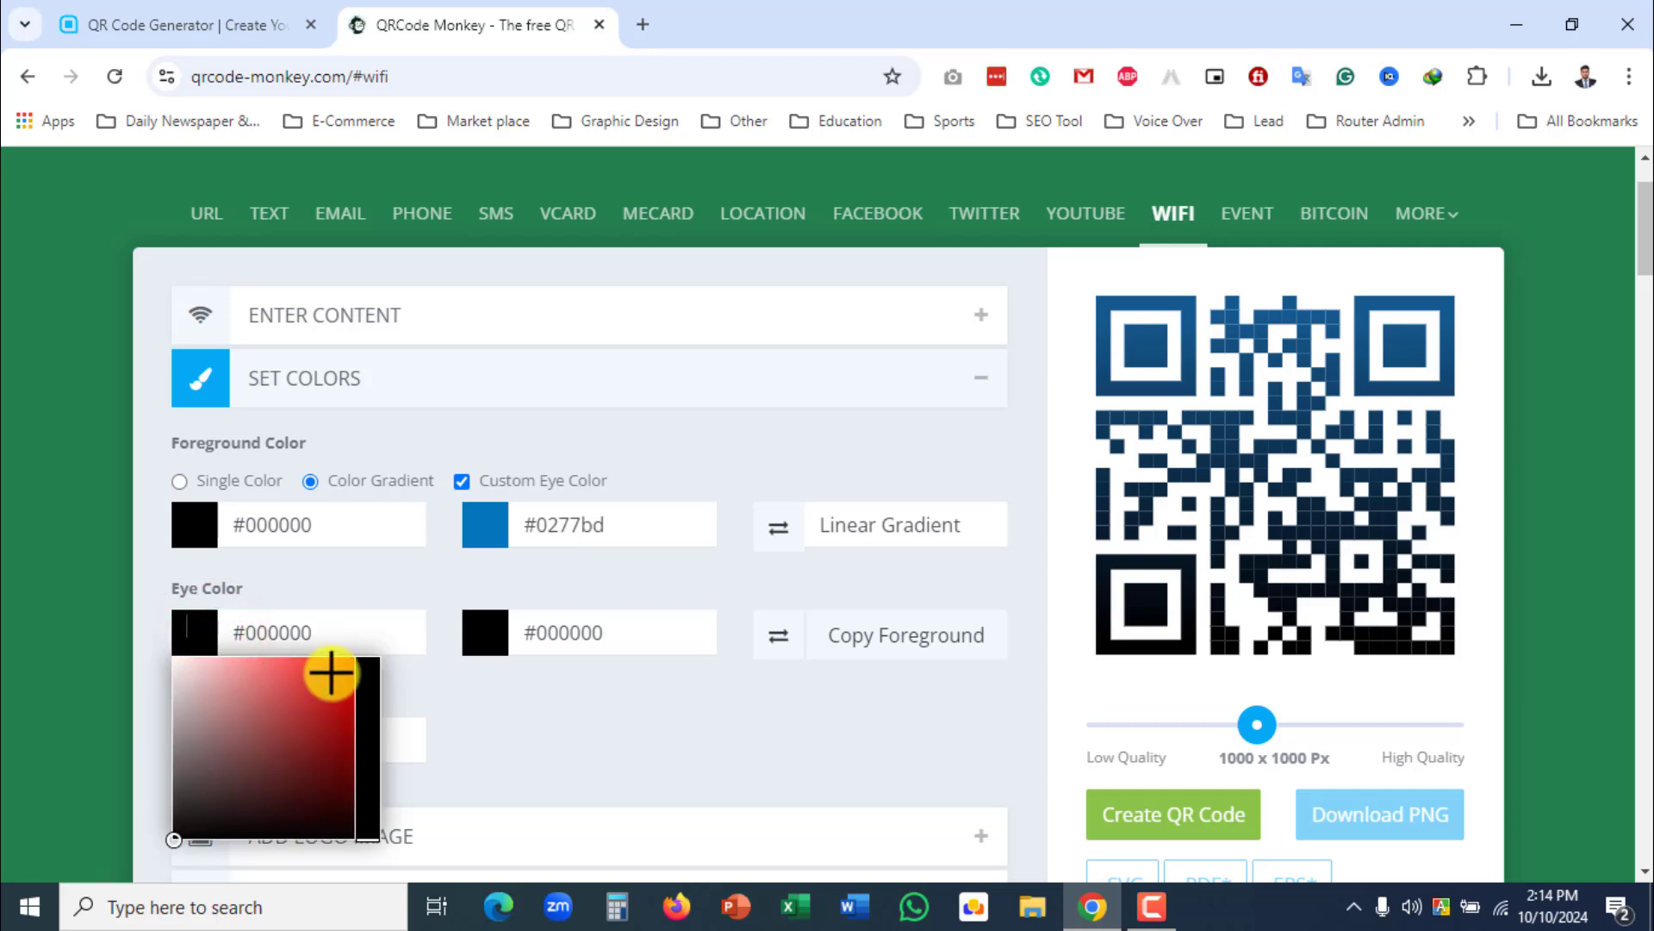
left_click(331, 673)
scroll(344, 314, "down", 1)
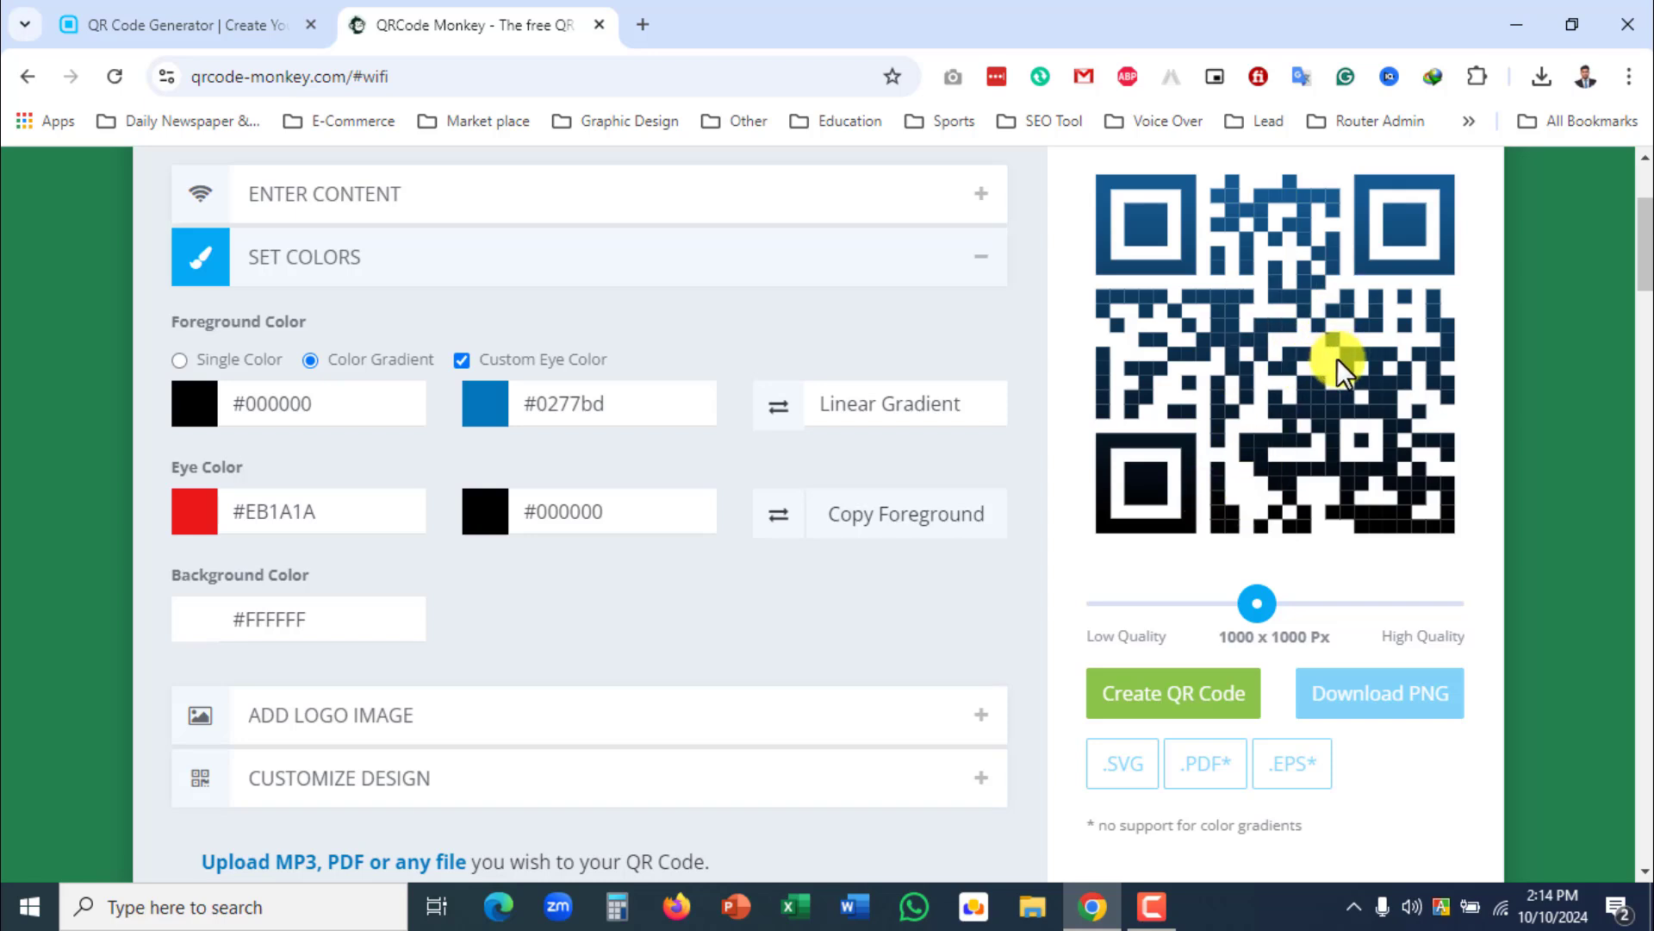
left_click(269, 624)
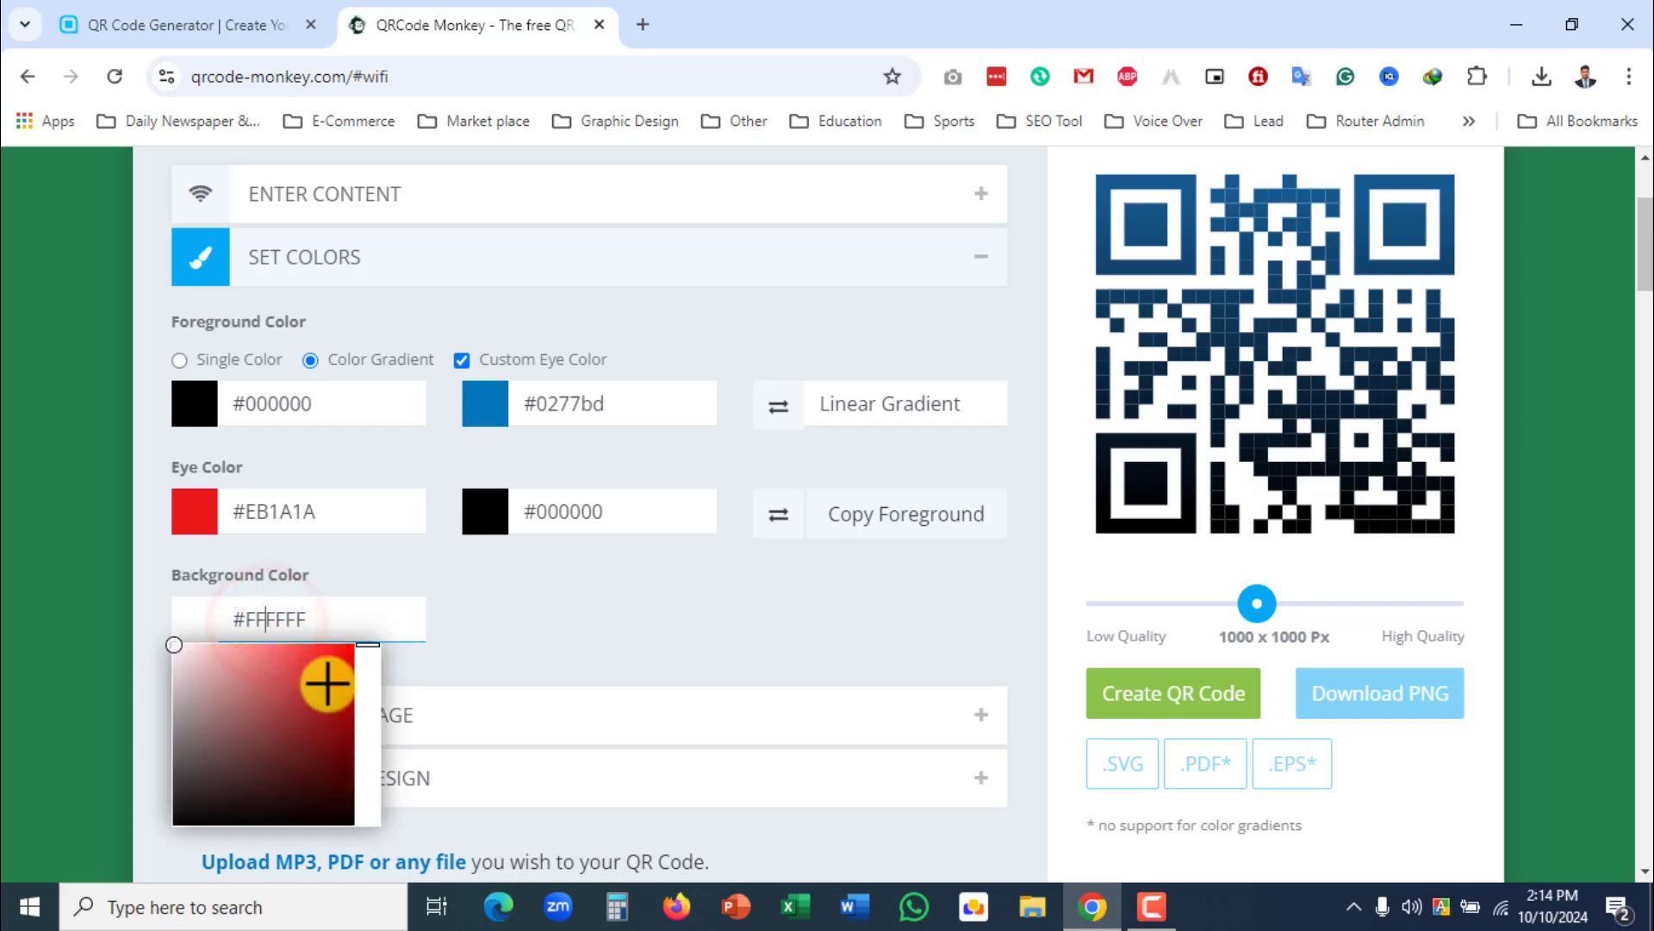
left_click(551, 627)
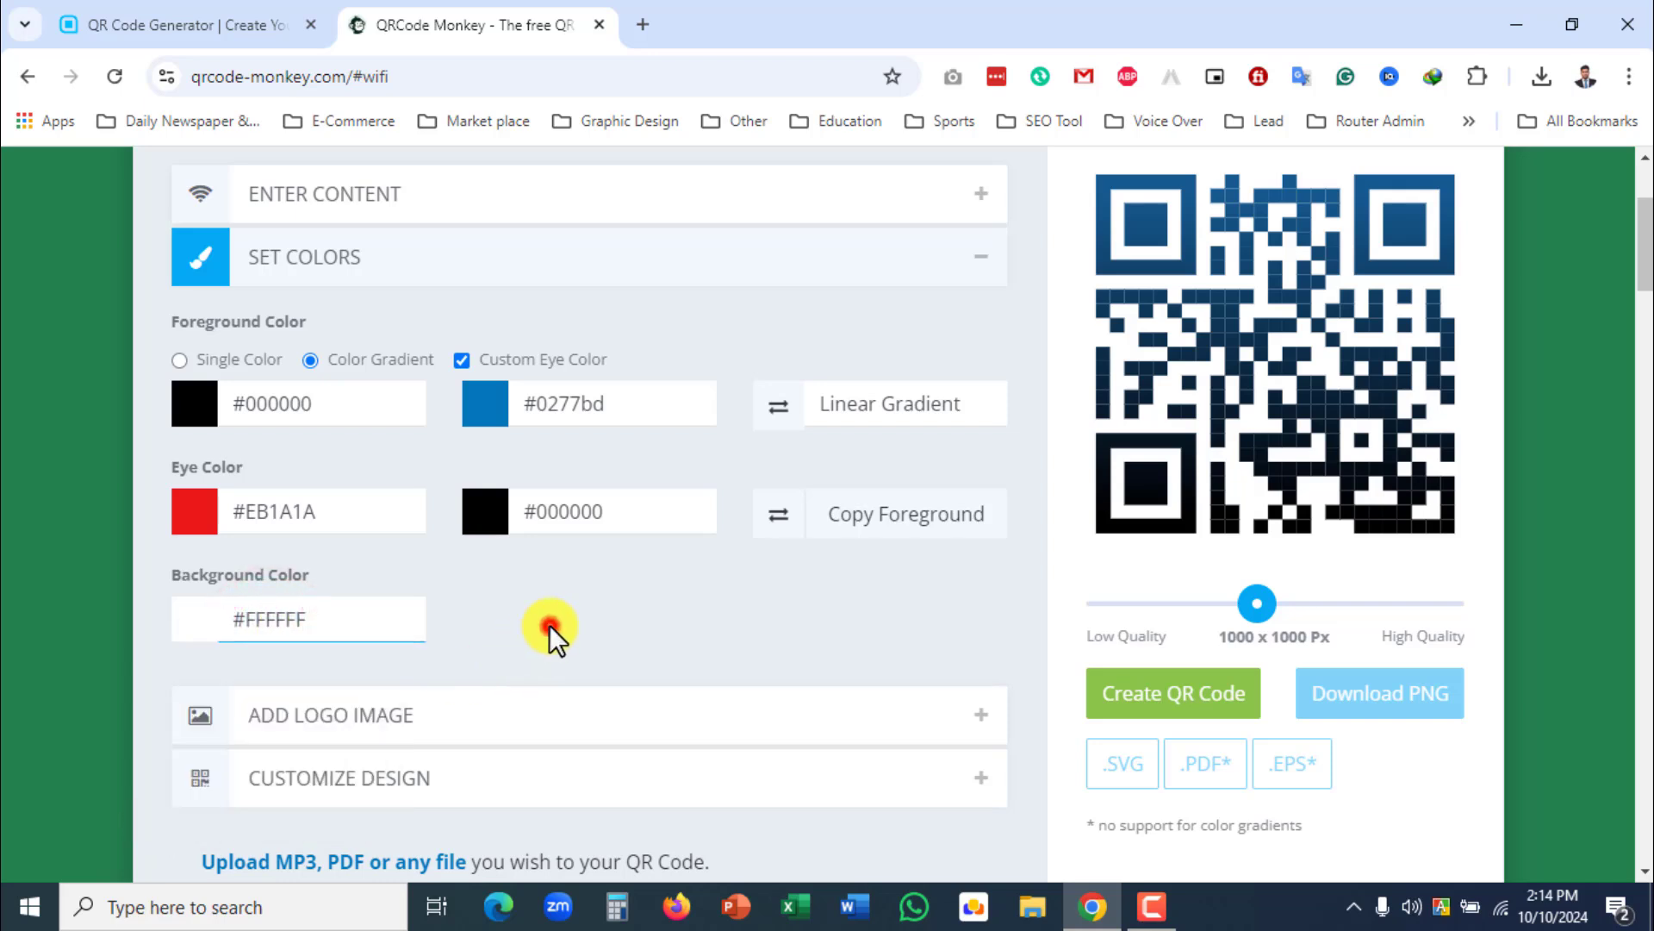
scroll(555, 629, "down", 3)
scroll(517, 629, "up", 1)
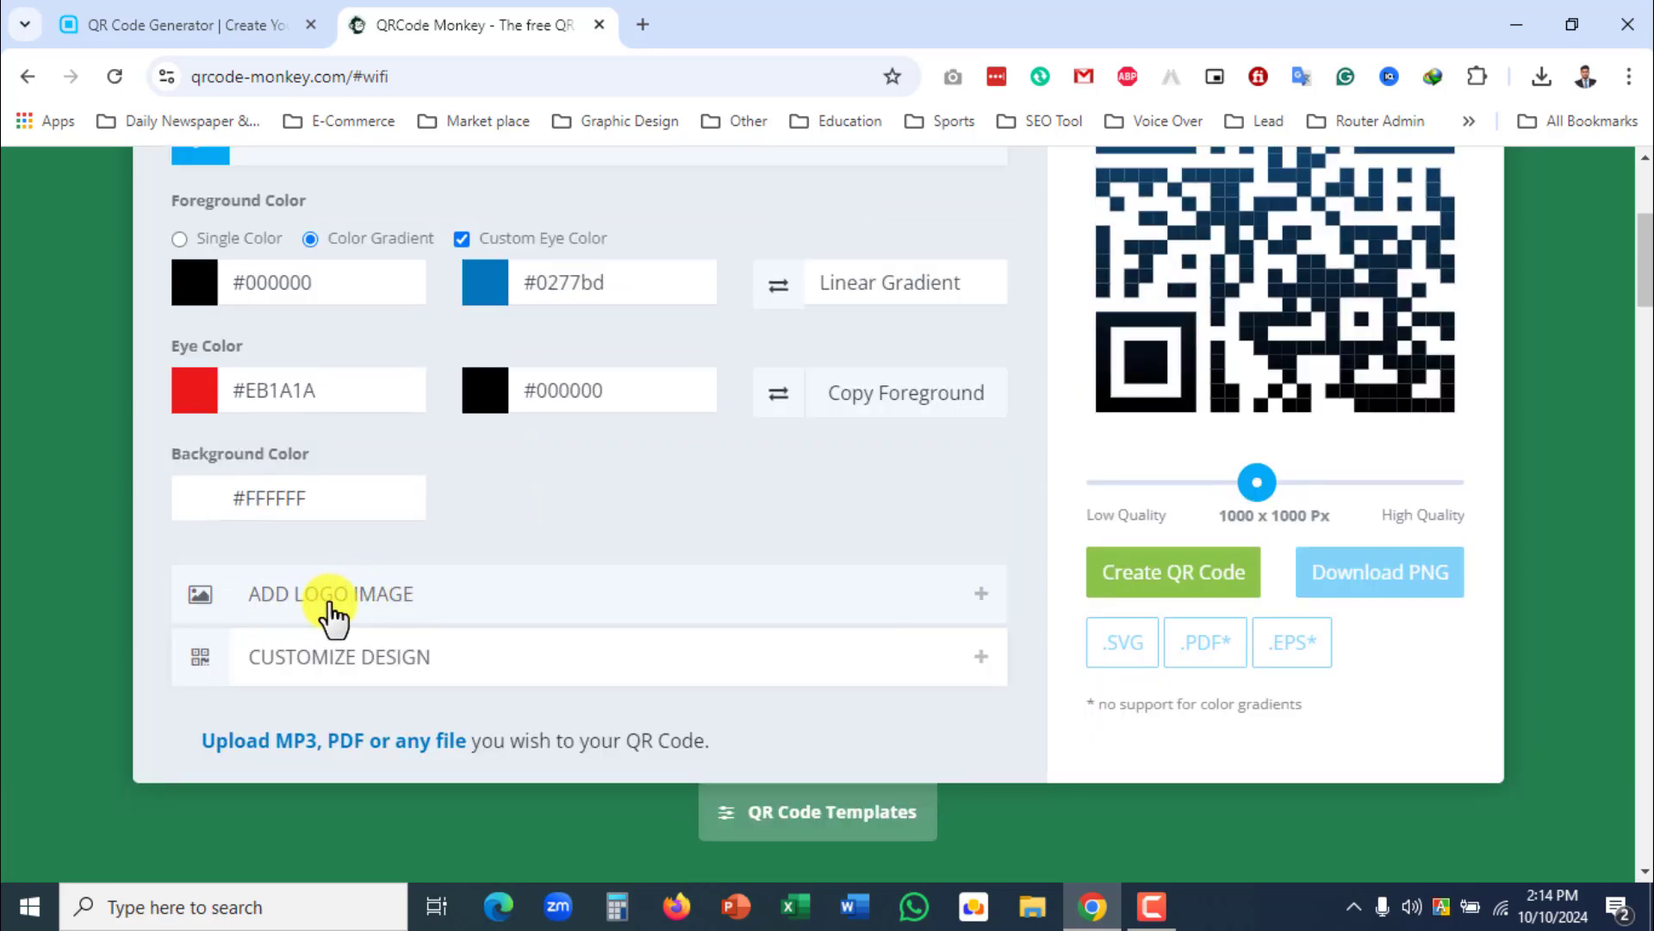
Choose the WiFi icon from the logo gallery as the code's centre logo.
left_click(351, 601)
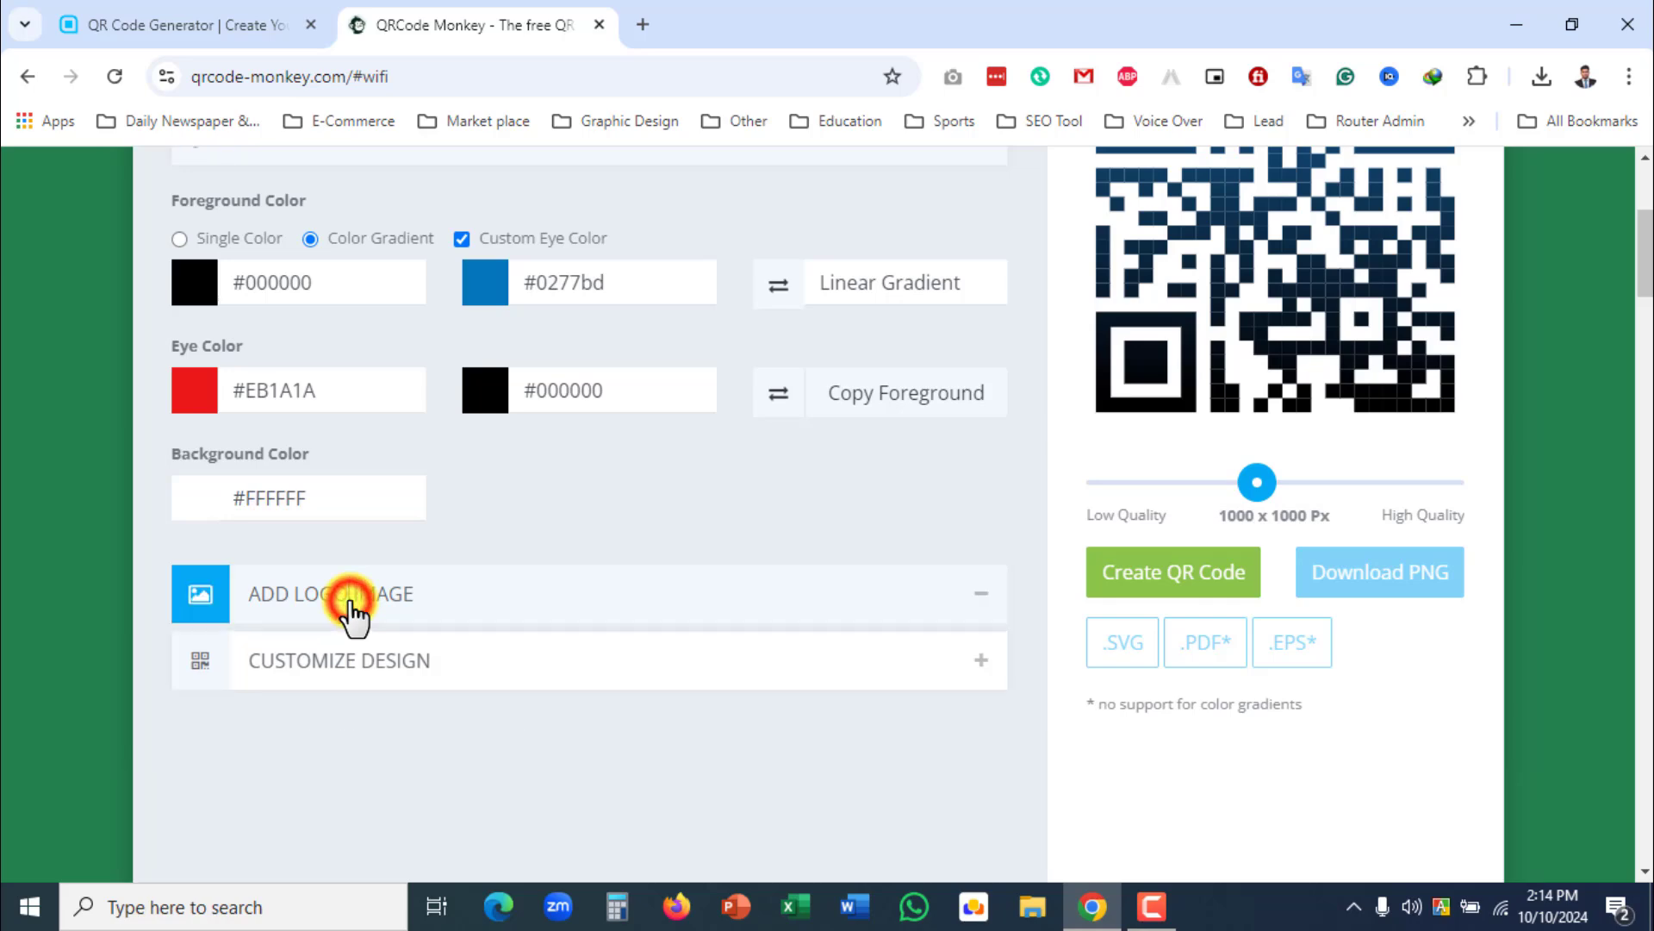
scroll(353, 613, "down", 5)
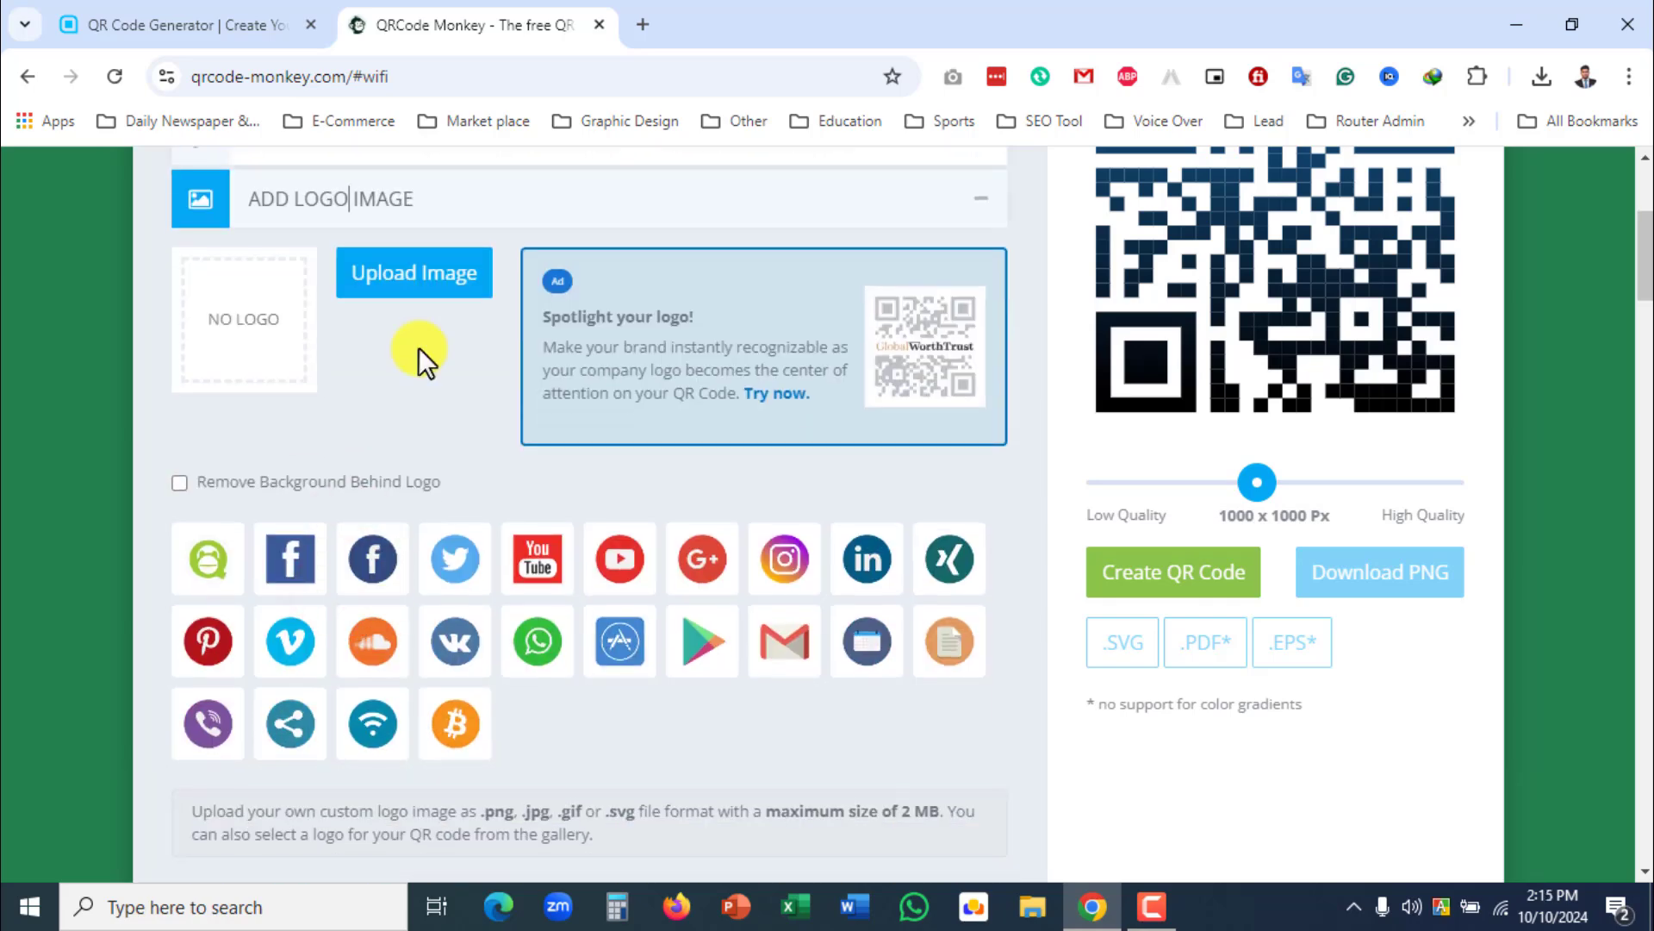
left_click(389, 288)
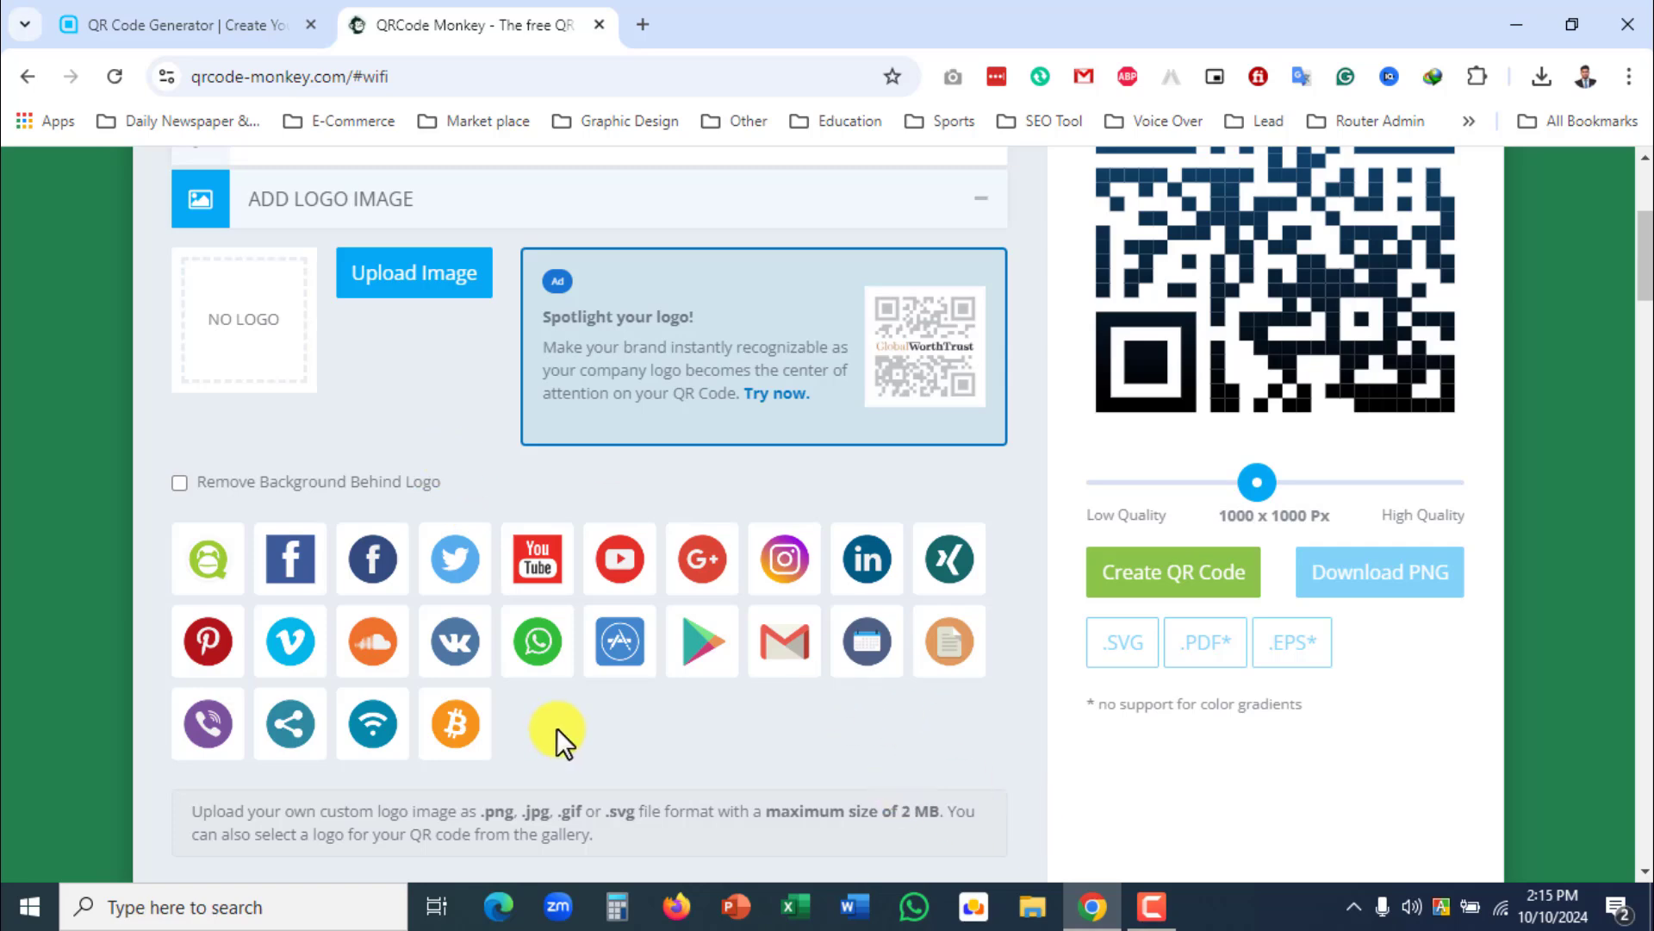
left_click(374, 740)
scroll(530, 639, "down", 3)
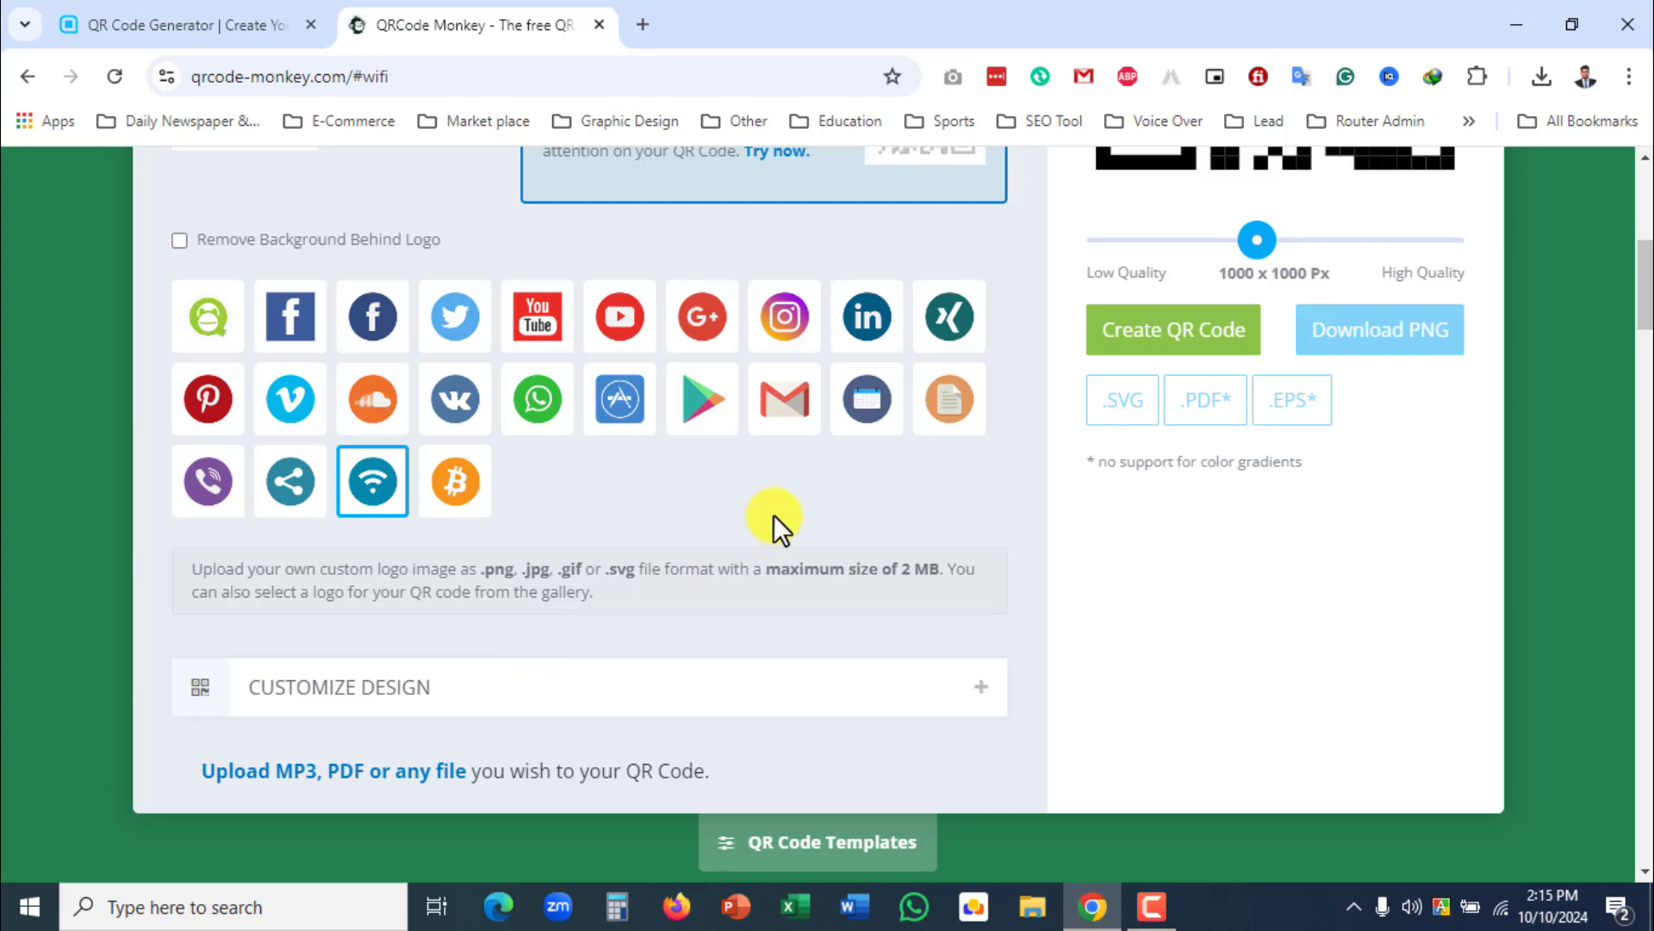
Set the eye frame shape to rounded squares, the second option.
left_click(366, 686)
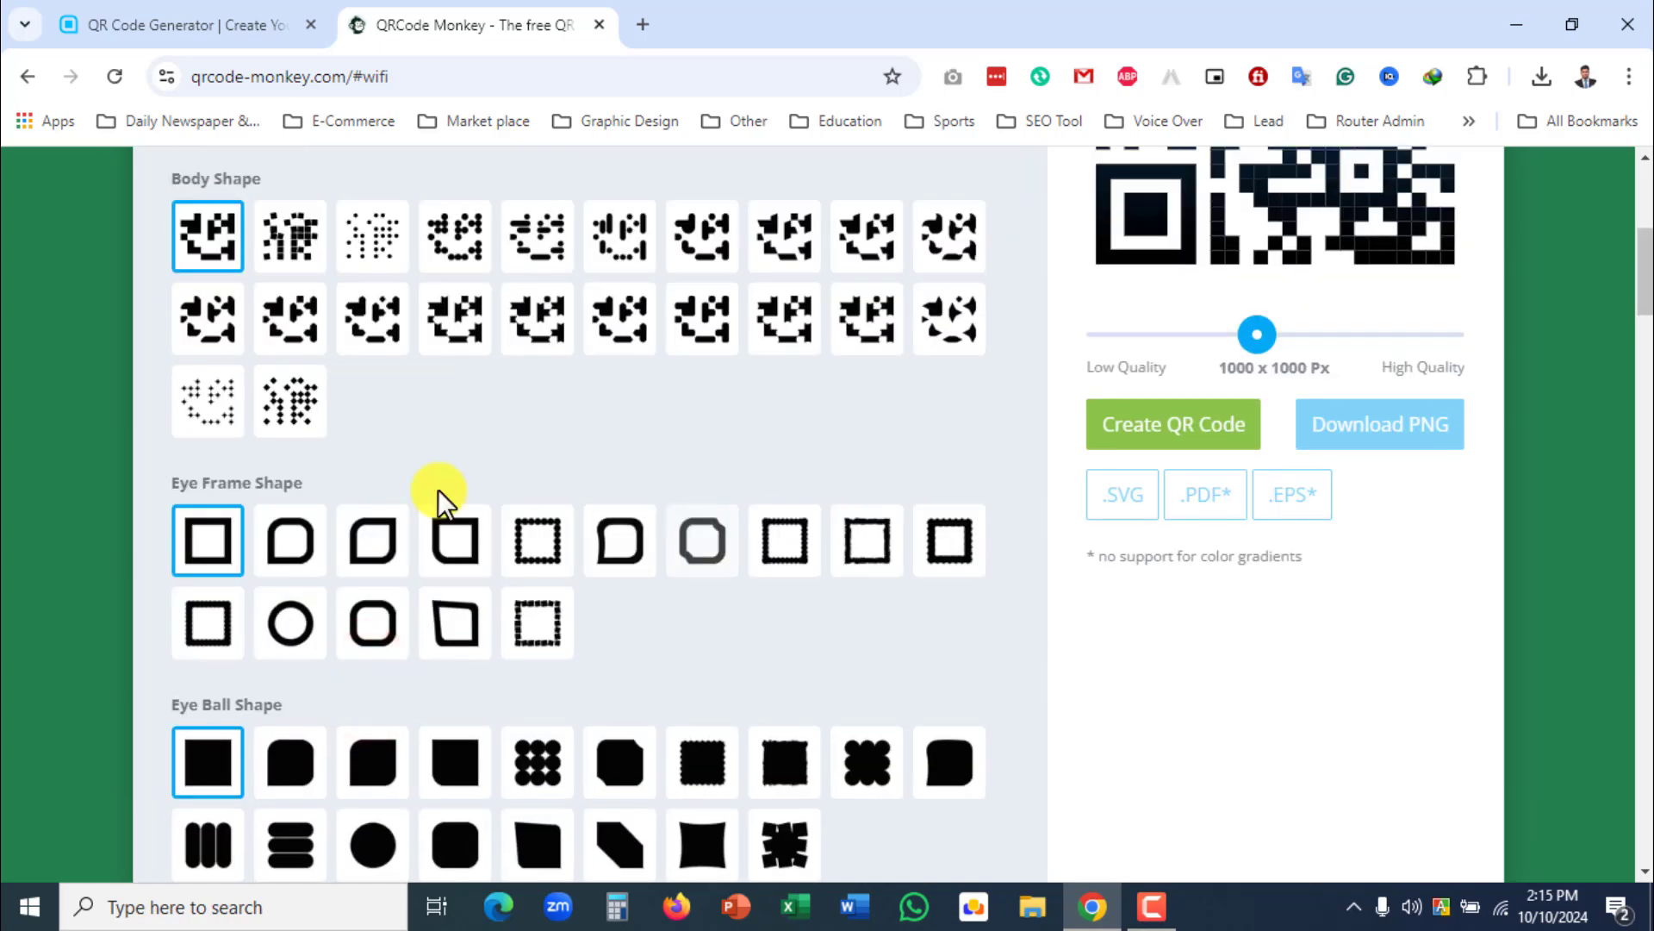
scroll(418, 476, "up", 3)
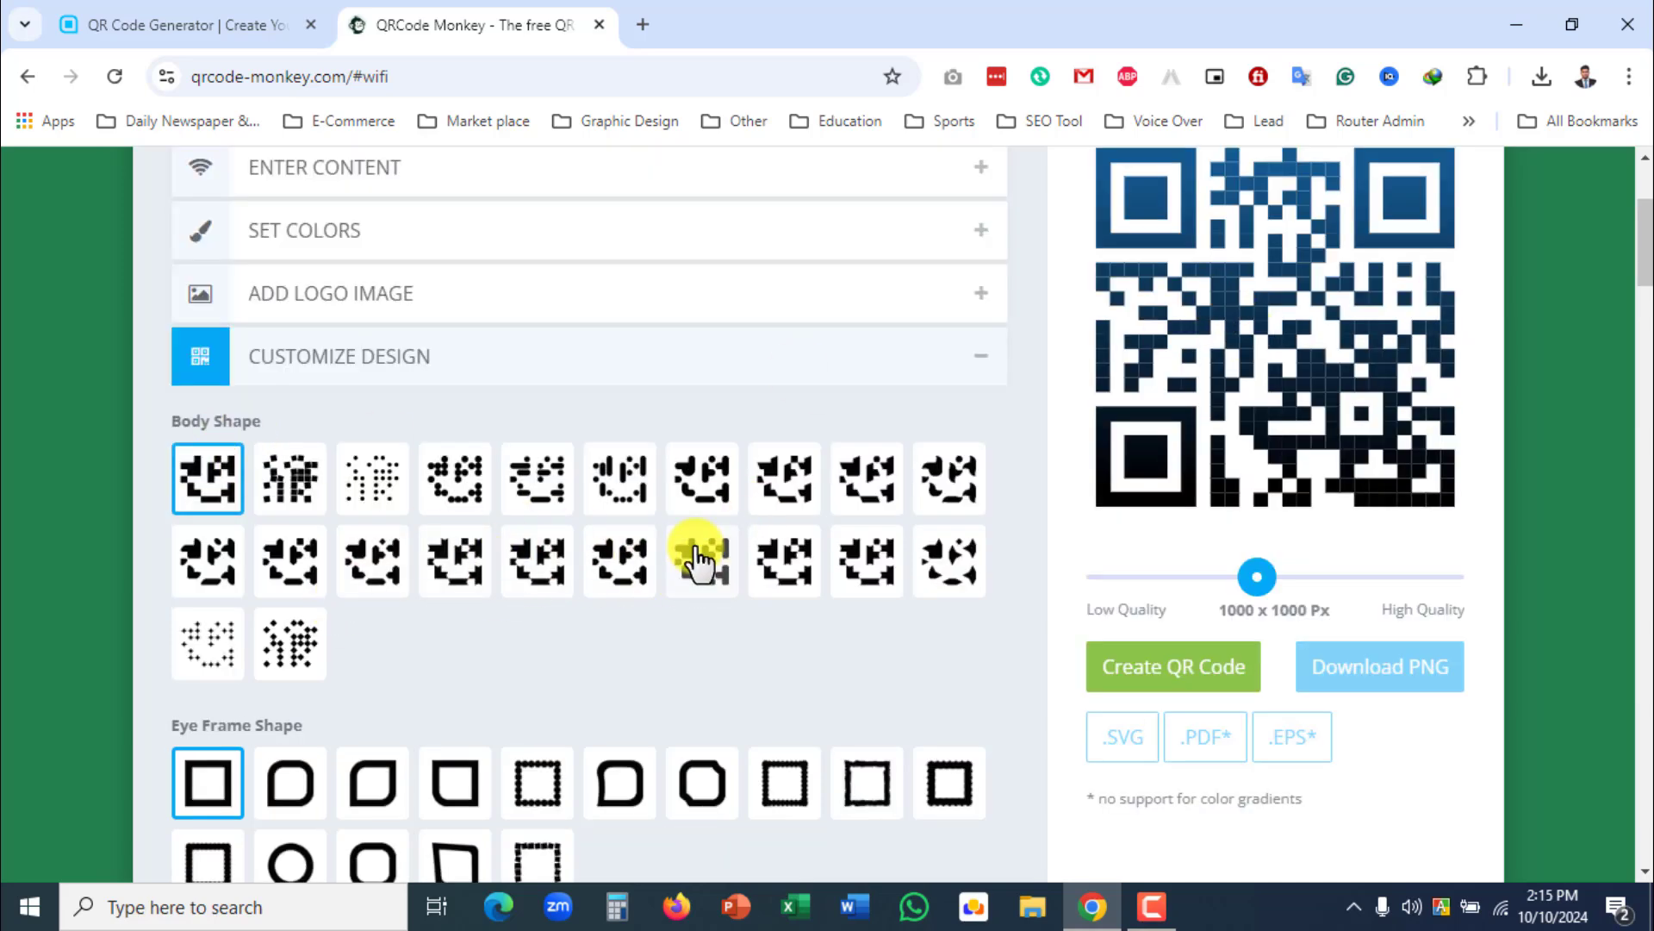
scroll(345, 620, "down", 2)
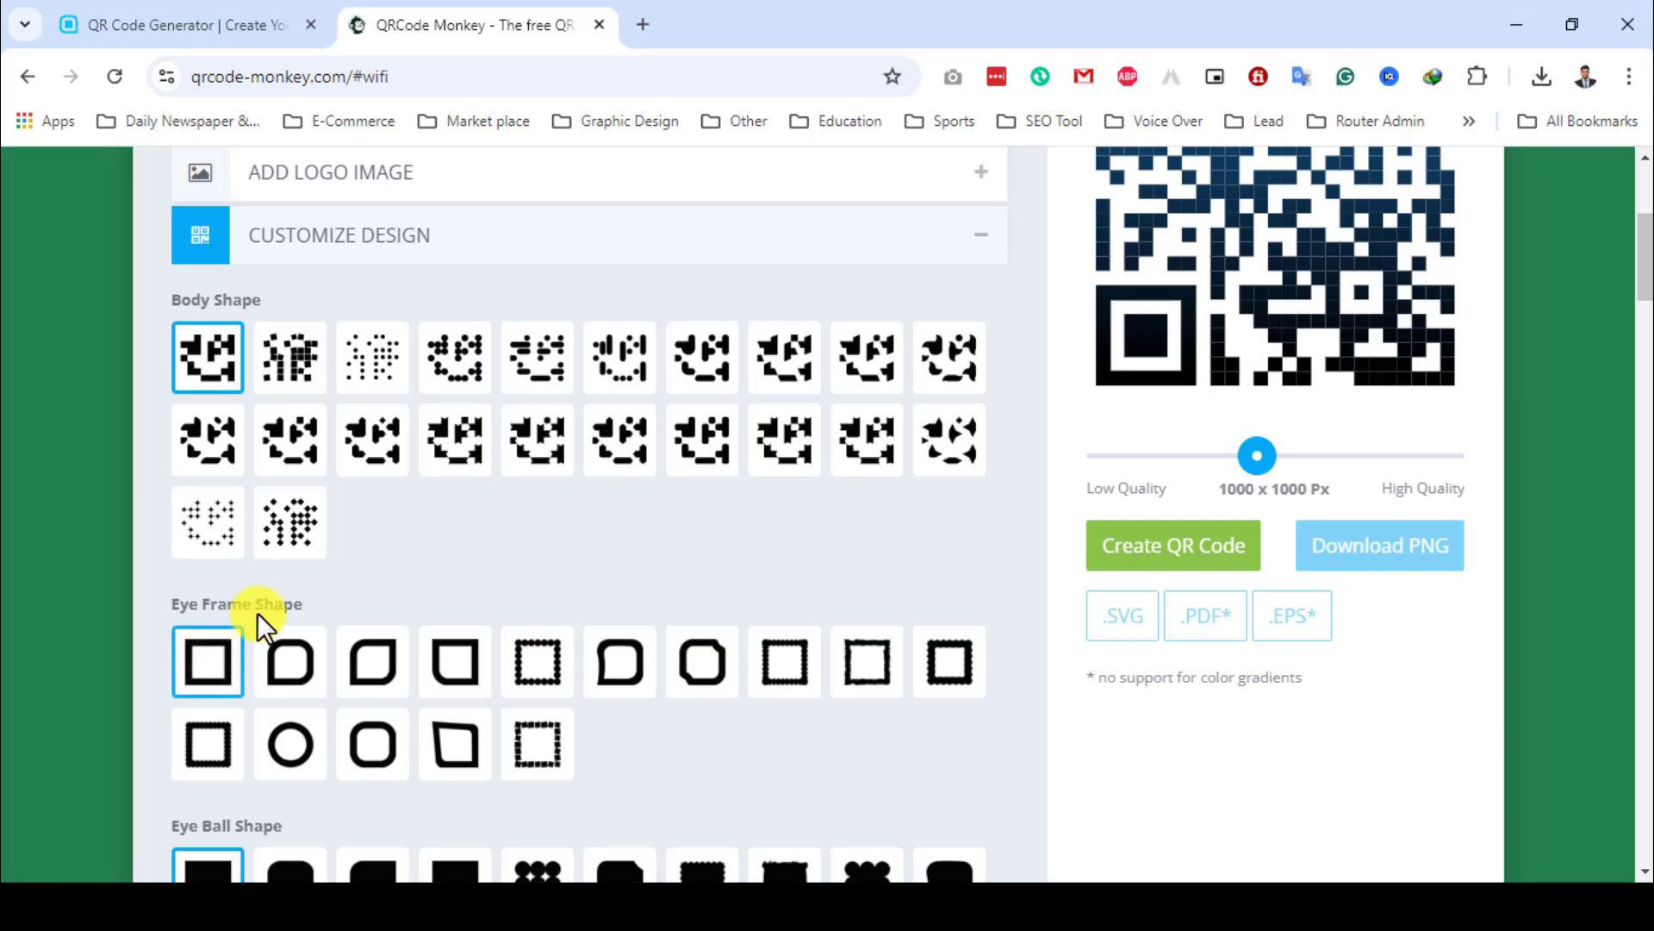
scroll(484, 586, "up", 3)
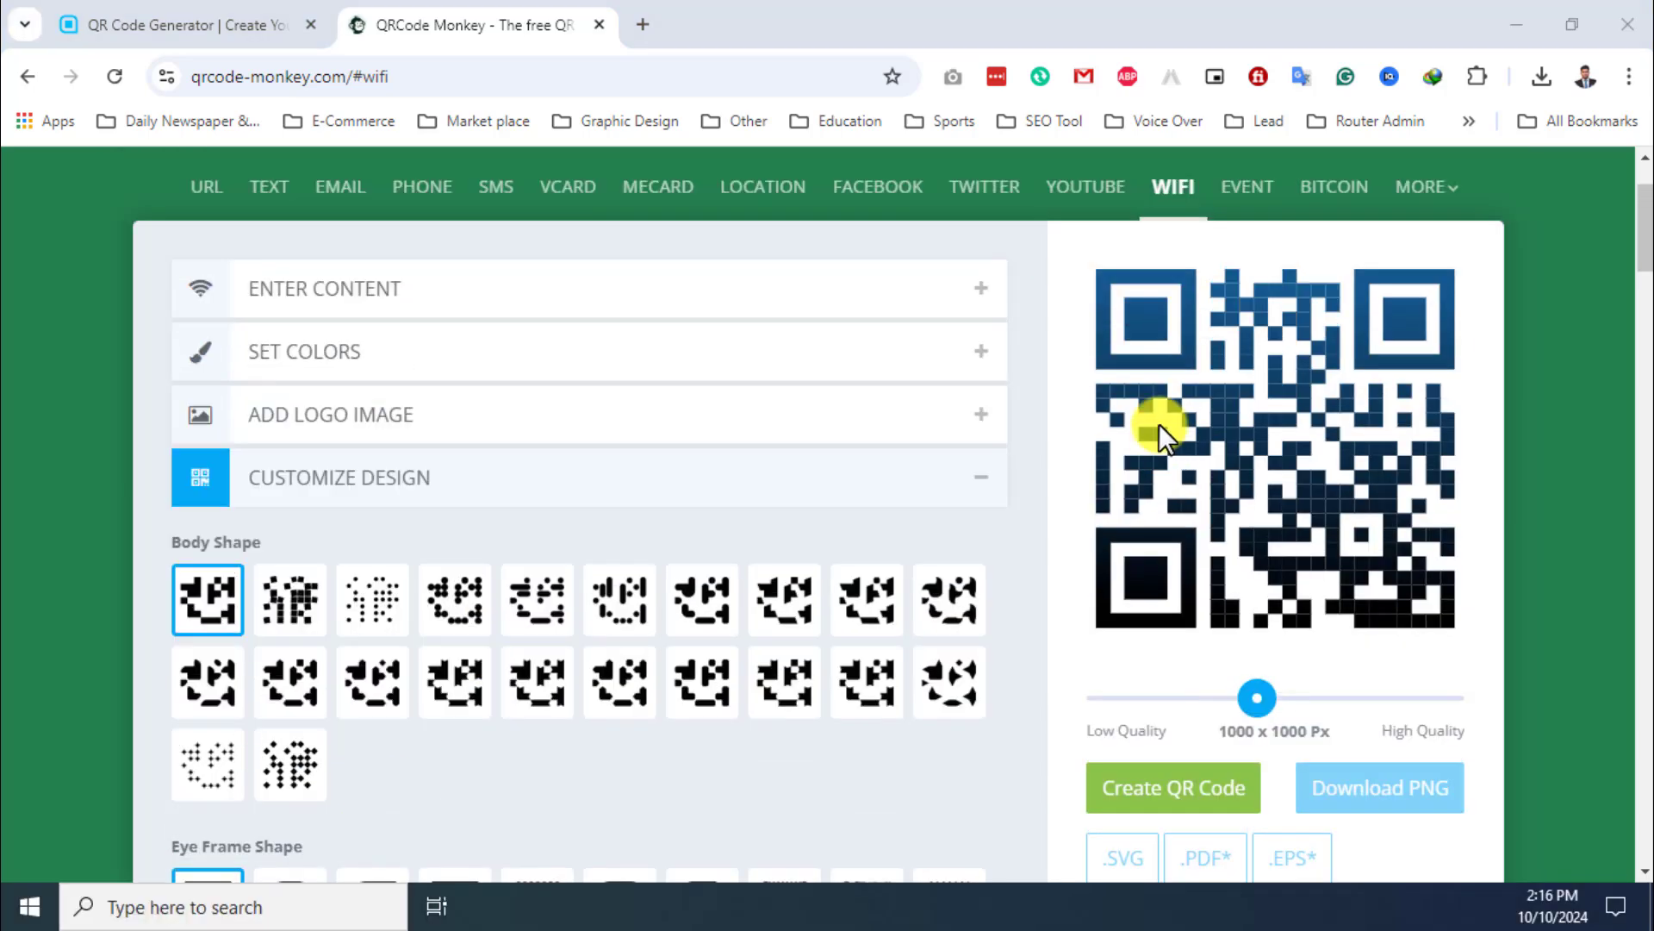
scroll(762, 570, "down", 3)
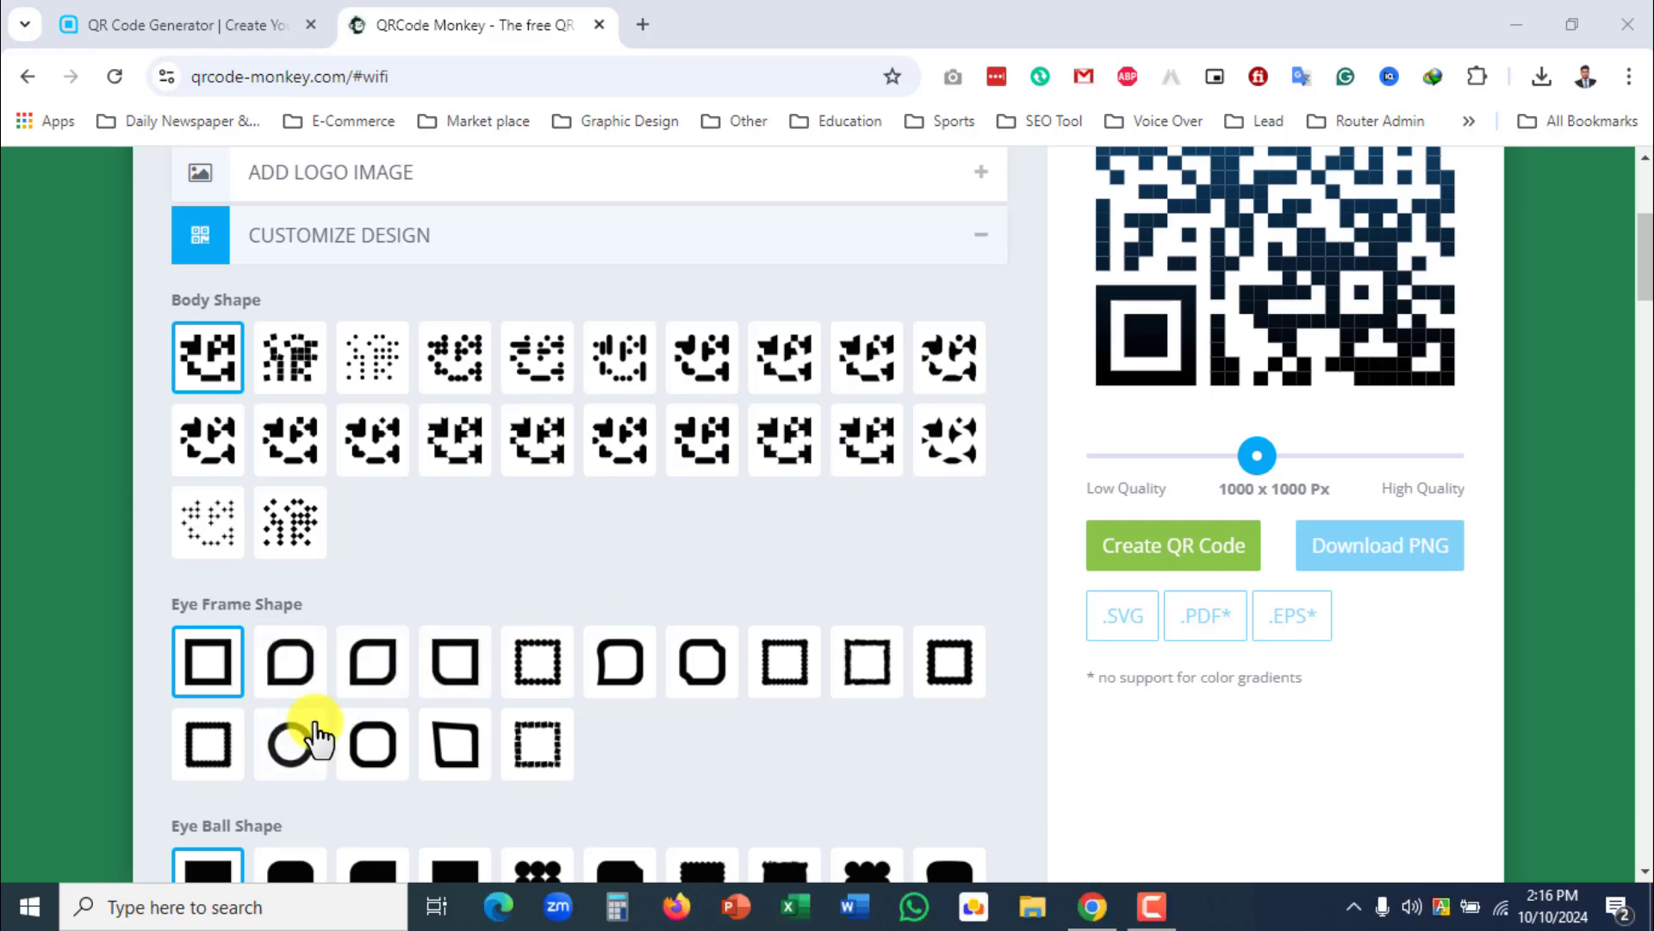
left_click(297, 659)
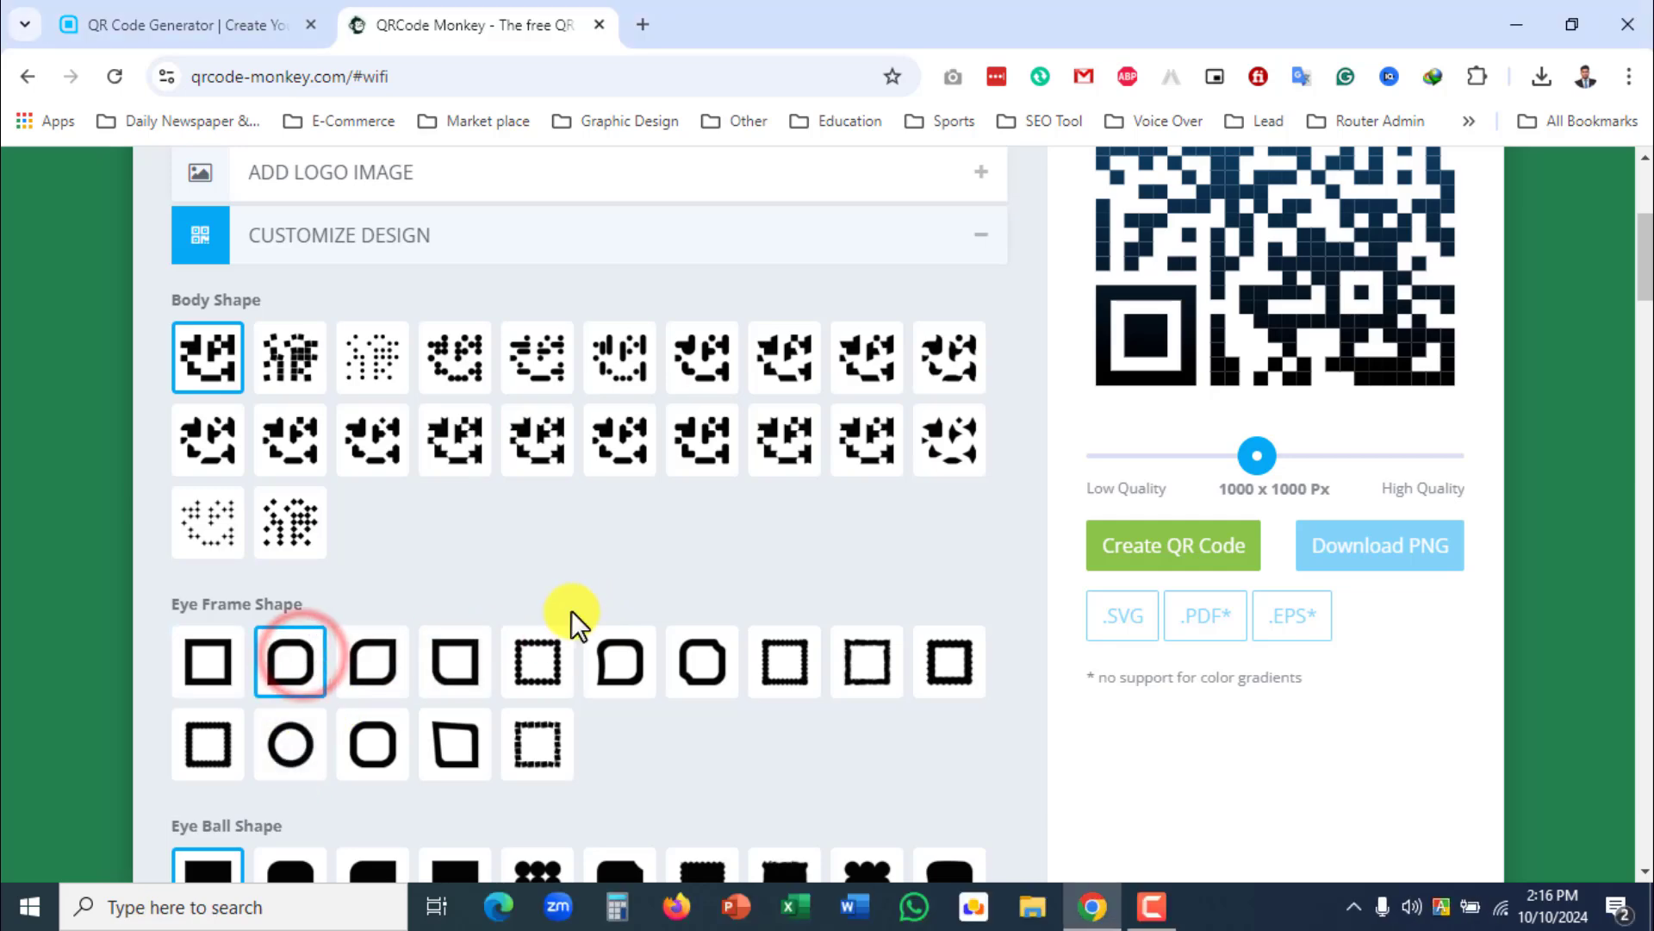
Set the eye ball shape to circles.
scroll(598, 628, "down", 3)
scroll(288, 679, "up", 1)
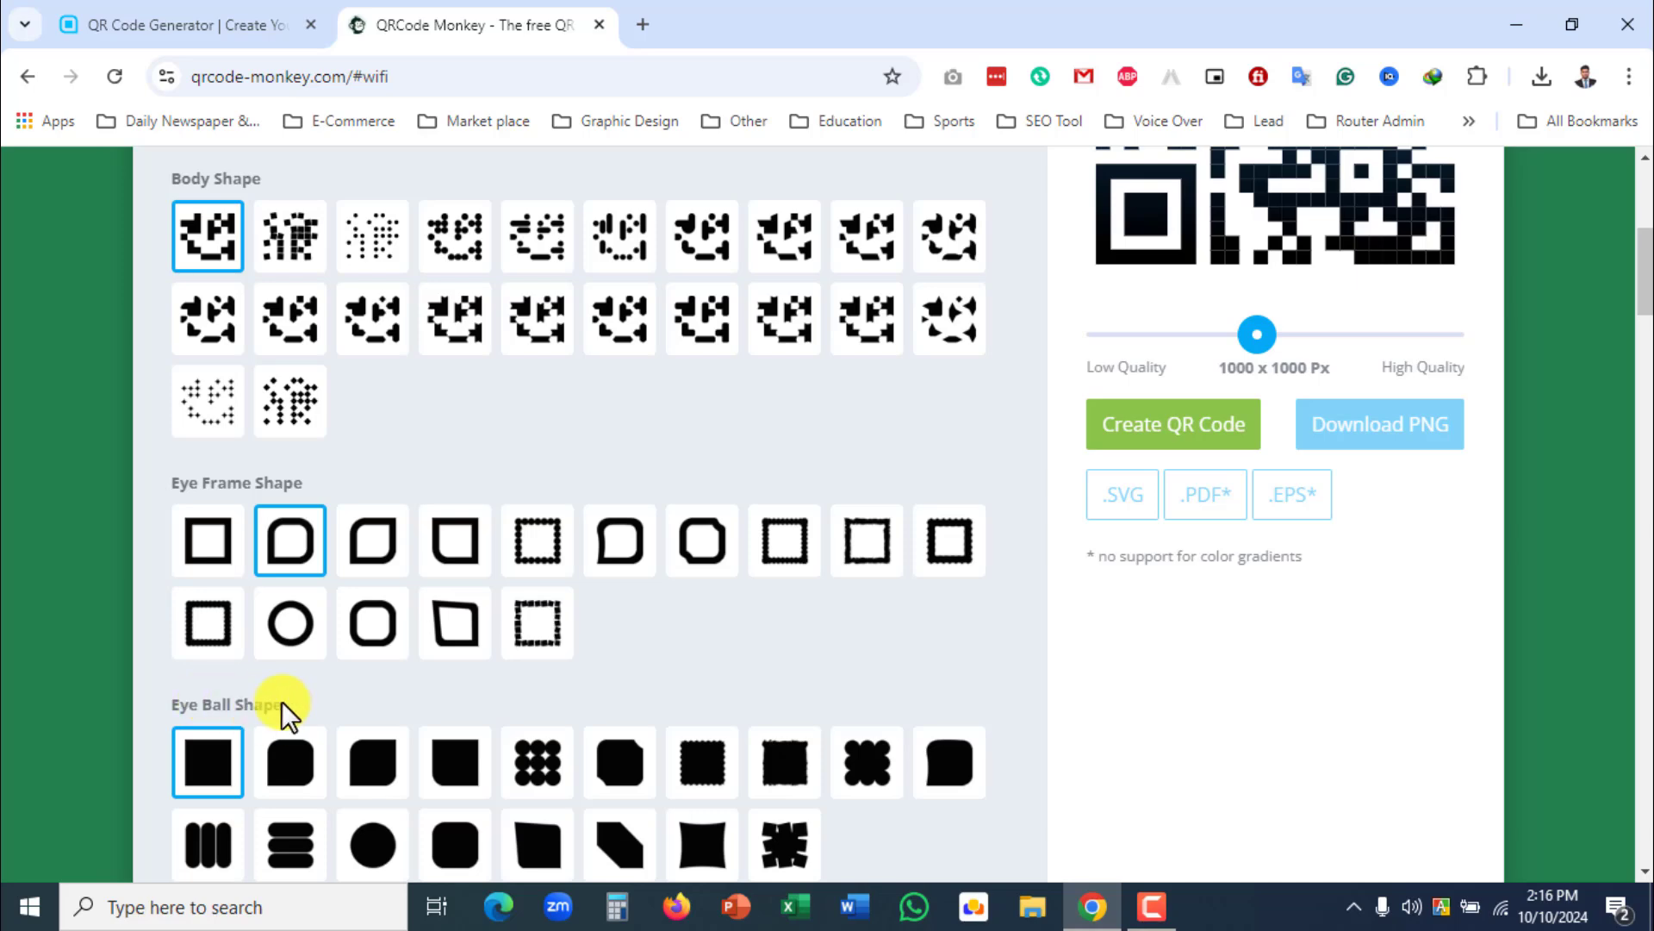
scroll(264, 711, "up", 3)
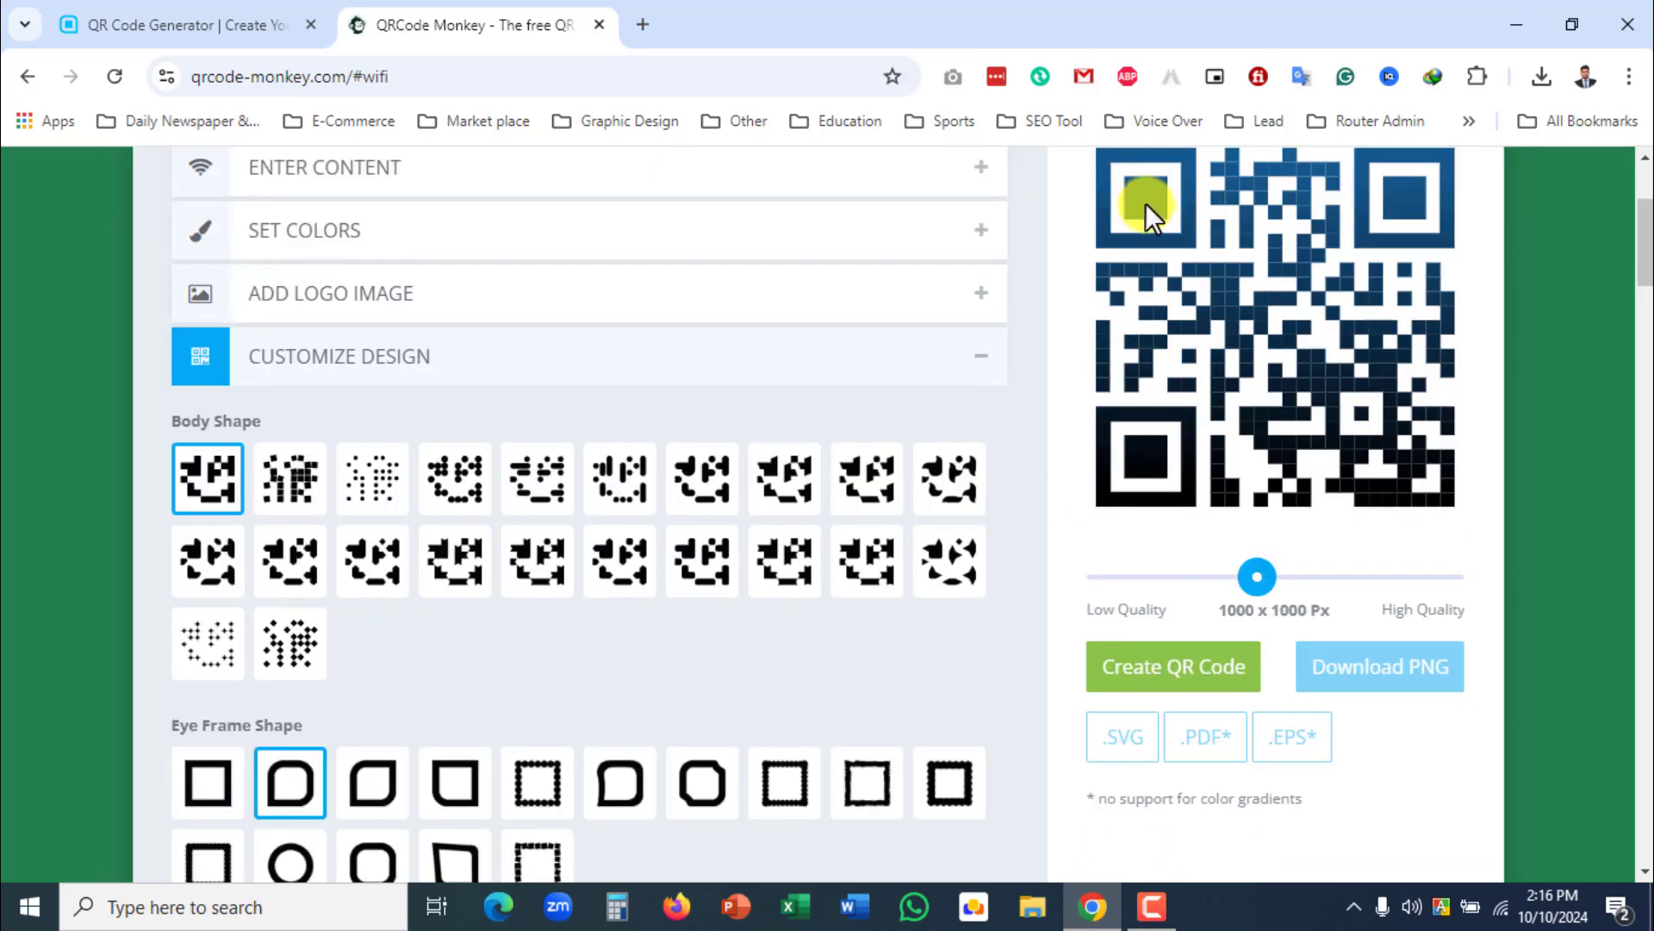
scroll(1114, 231, "down", 6)
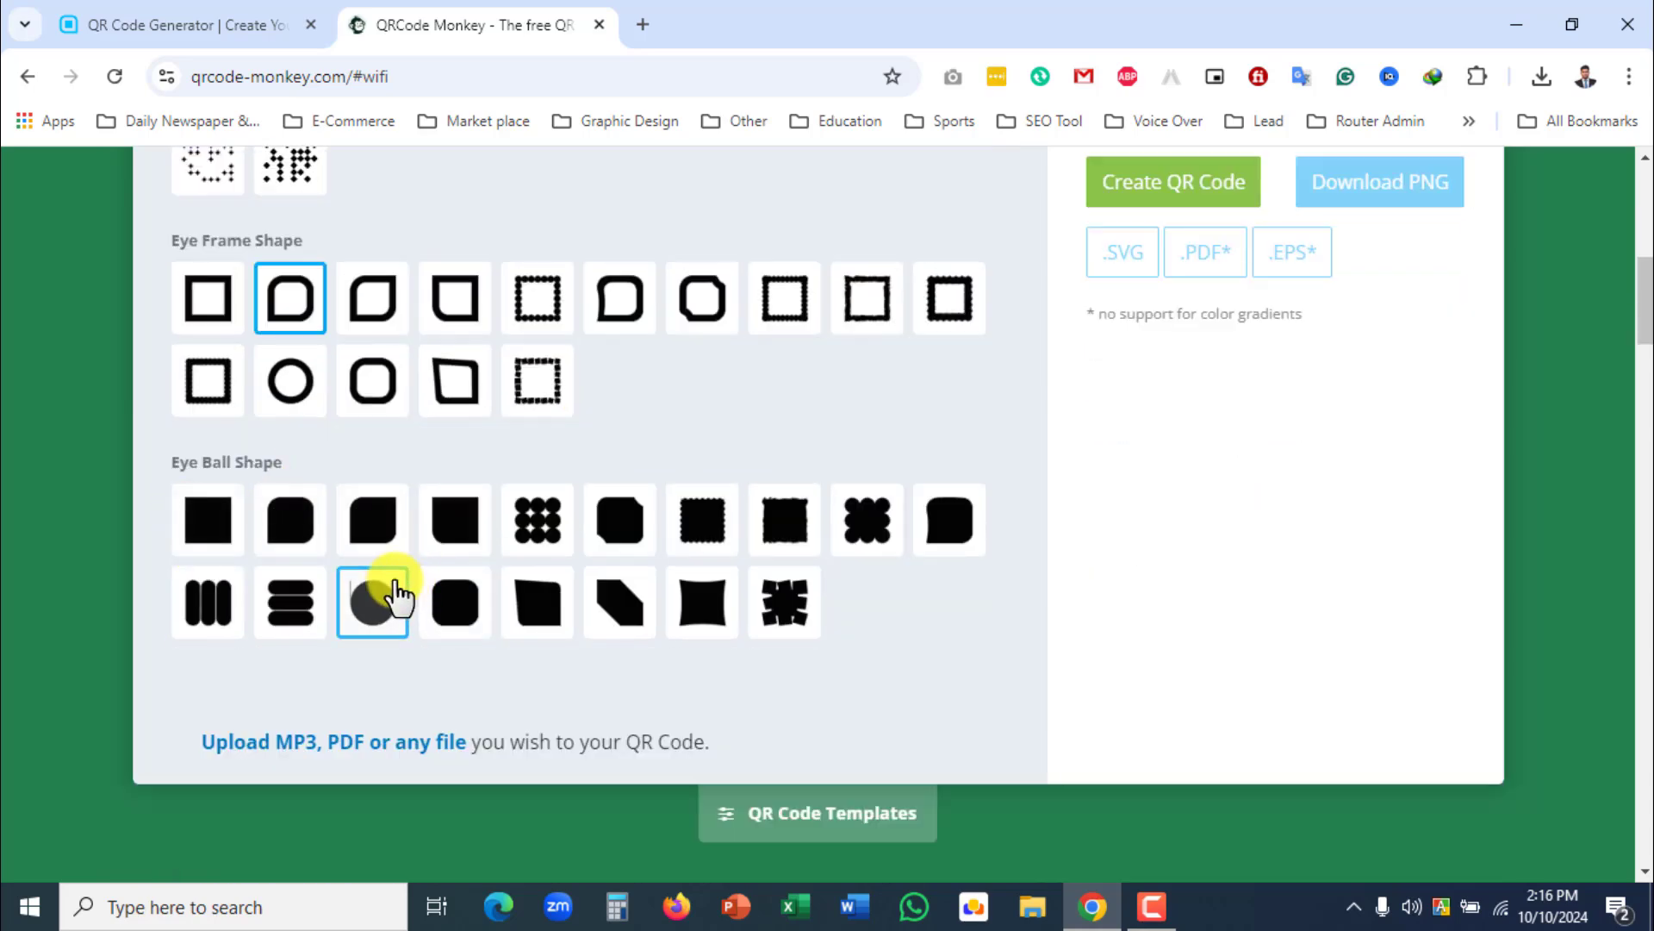
left_click(379, 608)
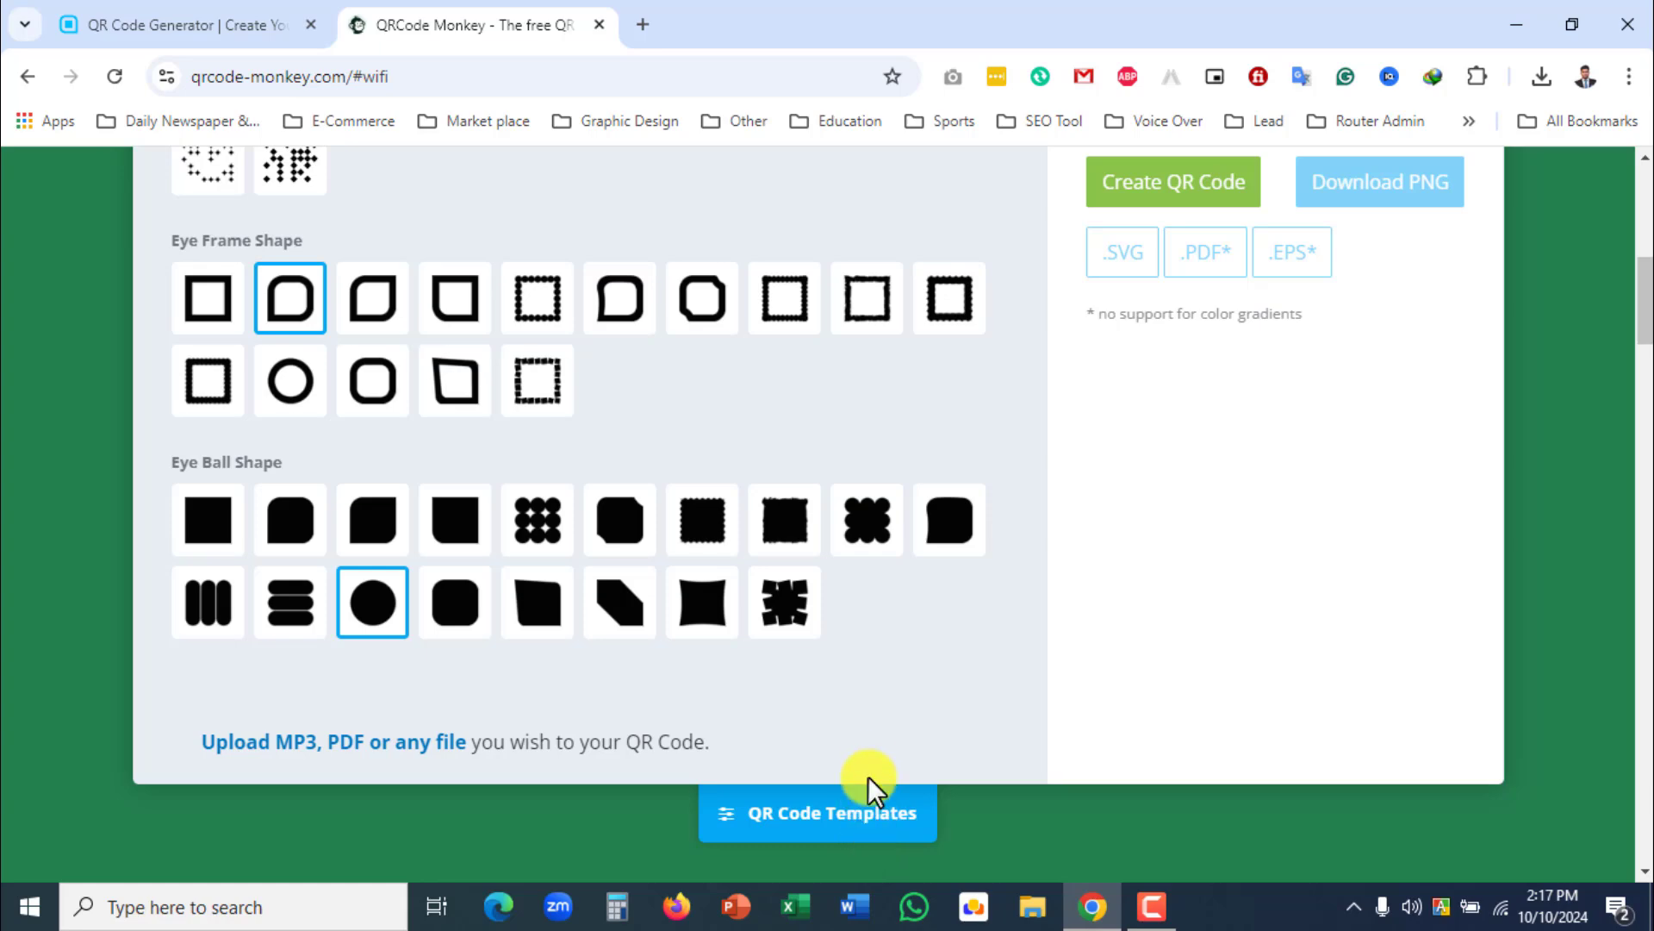
scroll(870, 763, "up", 7)
scroll(923, 391, "down", 2)
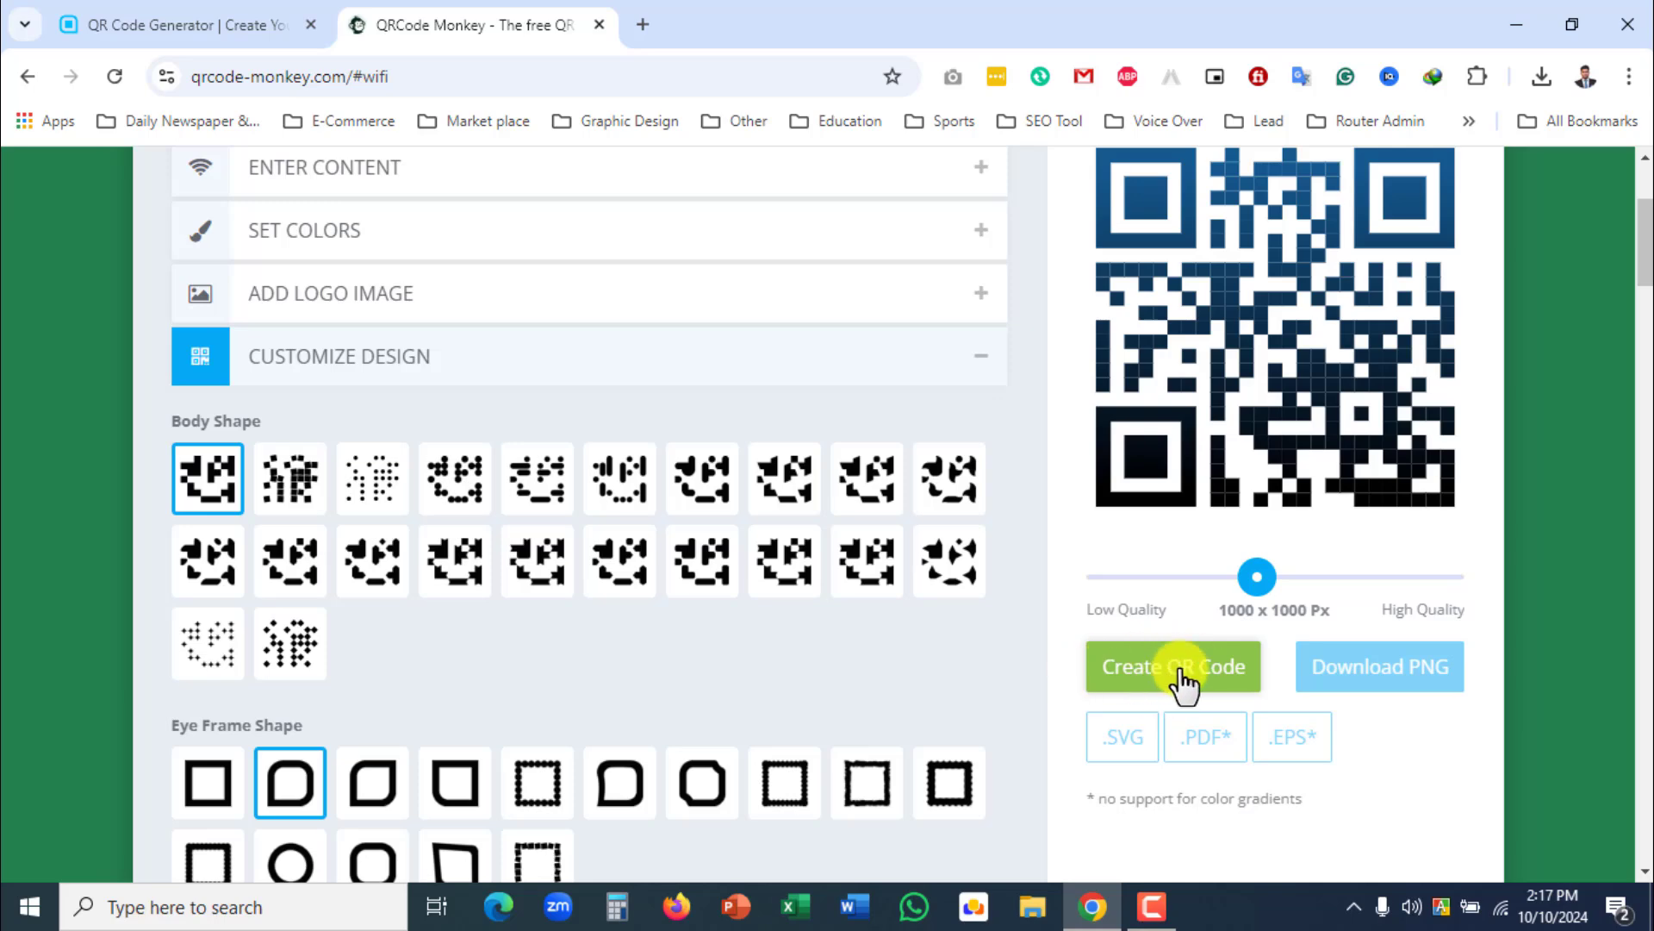
Regenerate the blue-gradient WiFi code and save it as qr-code.png on the Desktop, then minimize Chrome.
left_click(1179, 682)
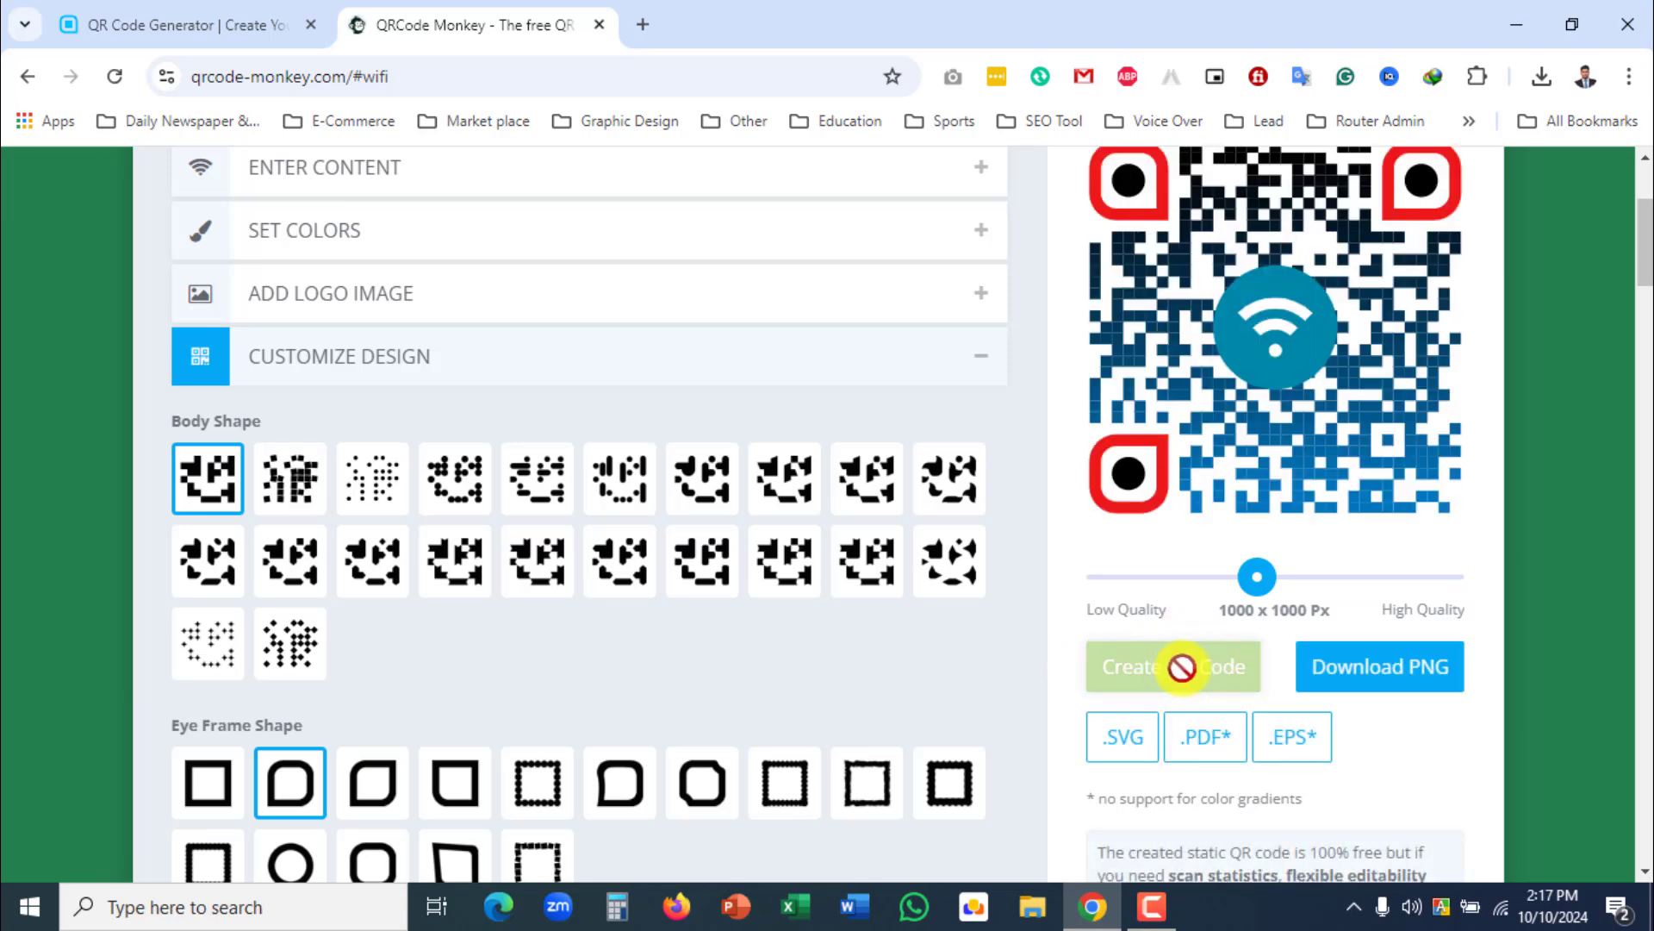
scroll(1282, 525, "up", 2)
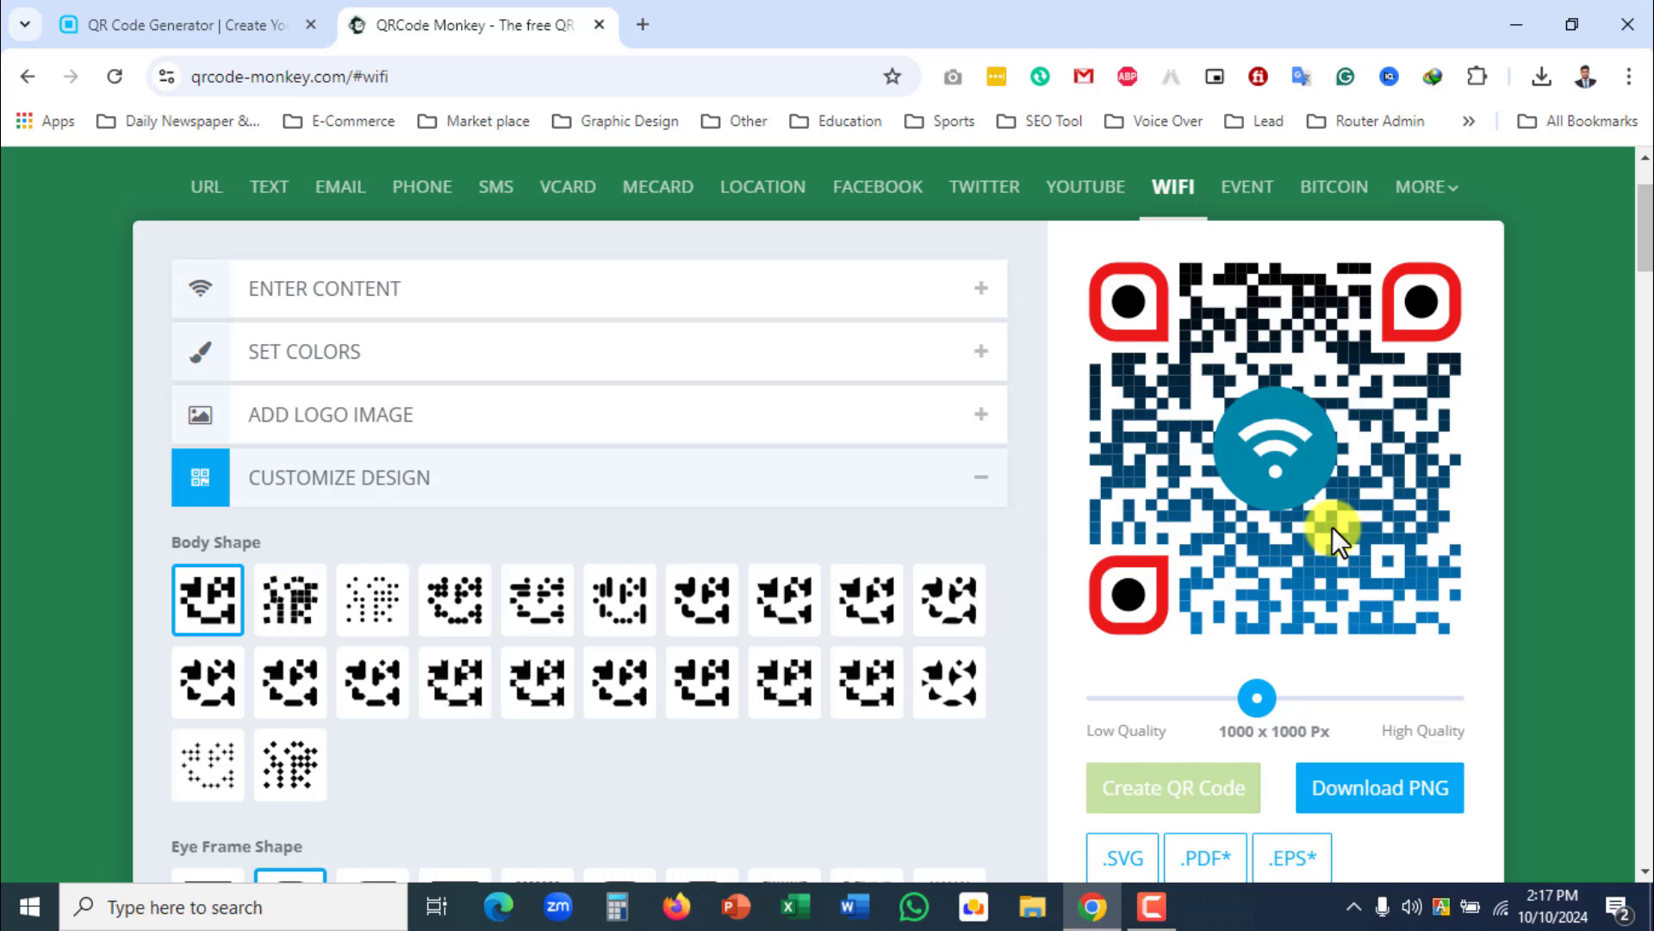
left_click(1377, 793)
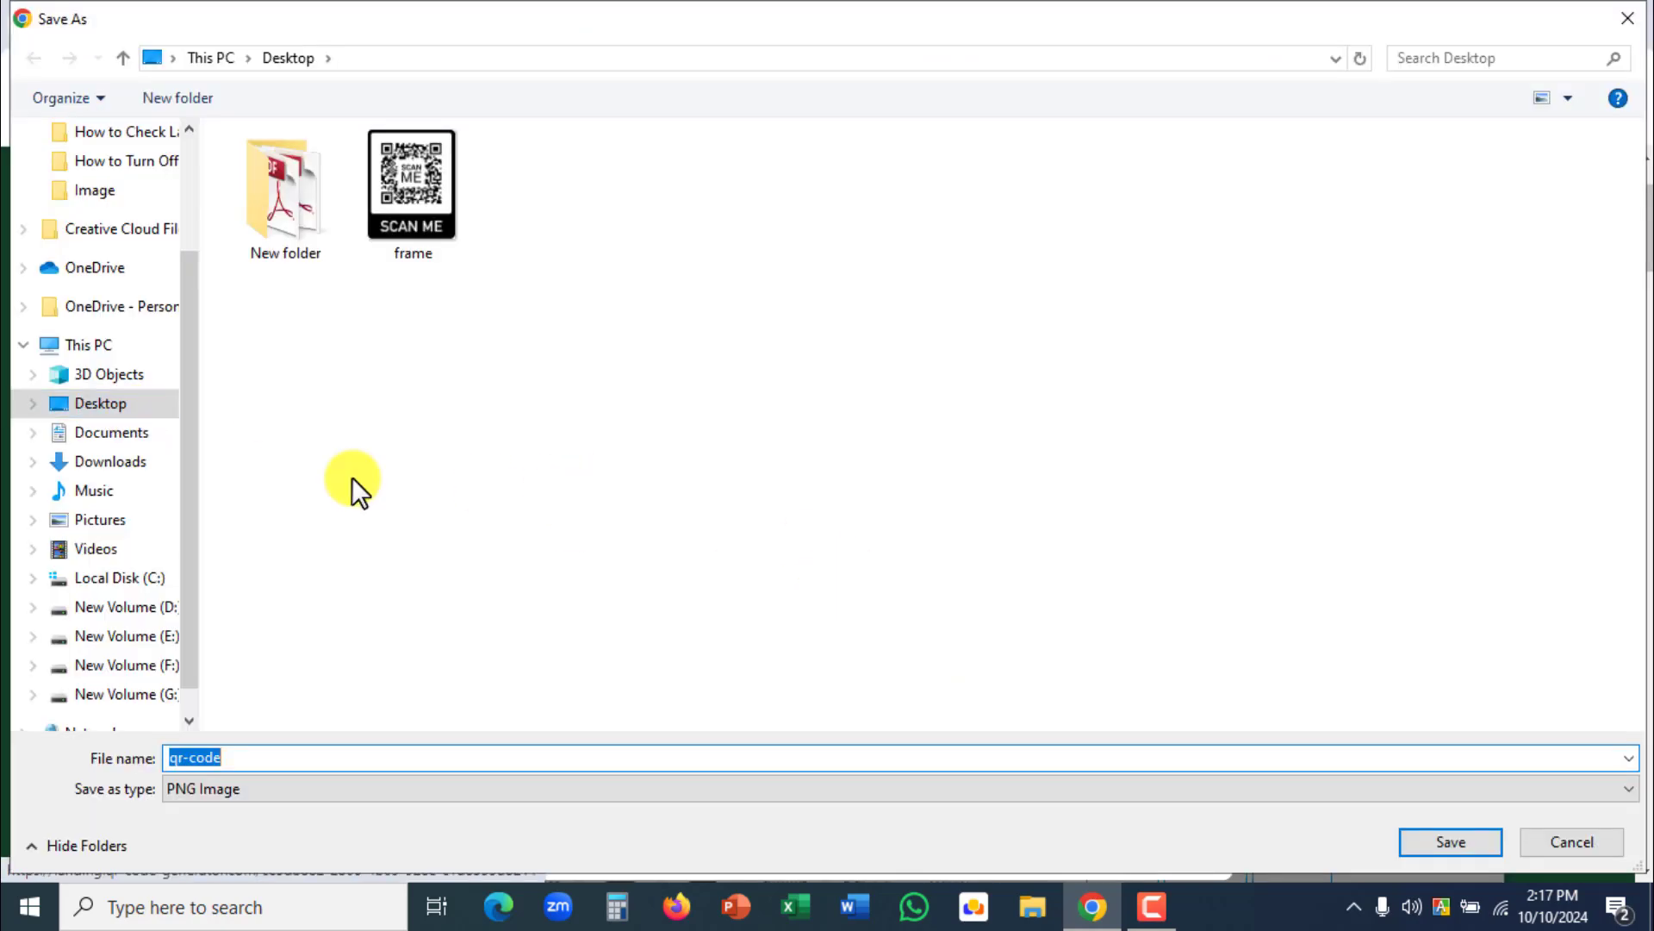
left_click(102, 405)
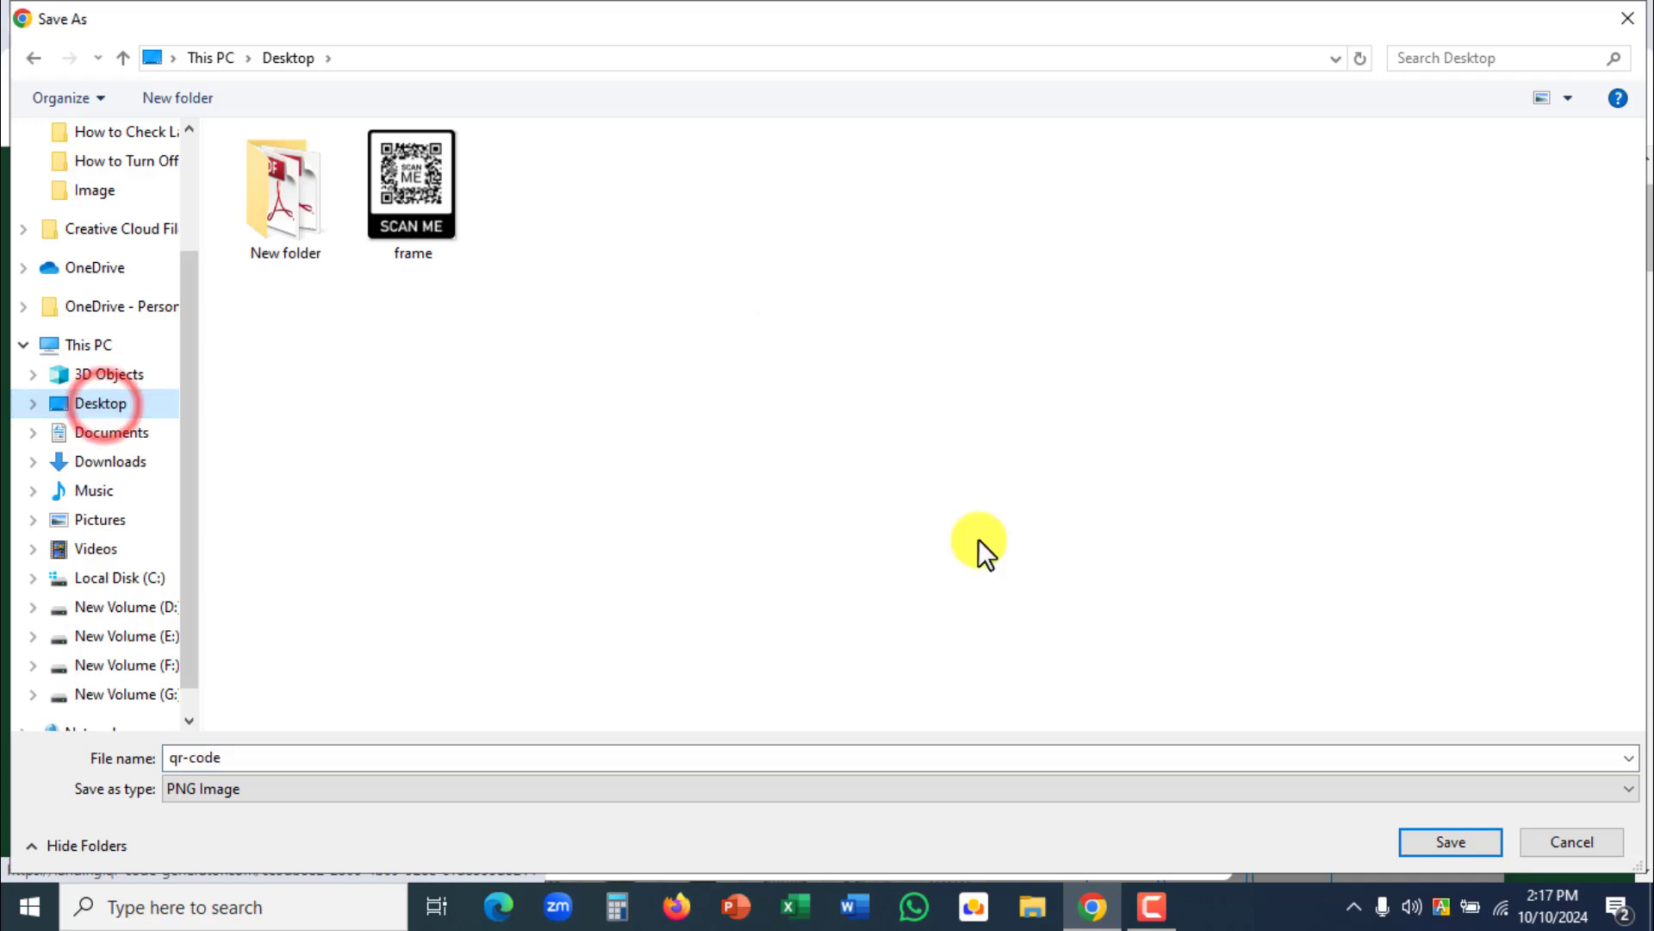
left_click(1451, 841)
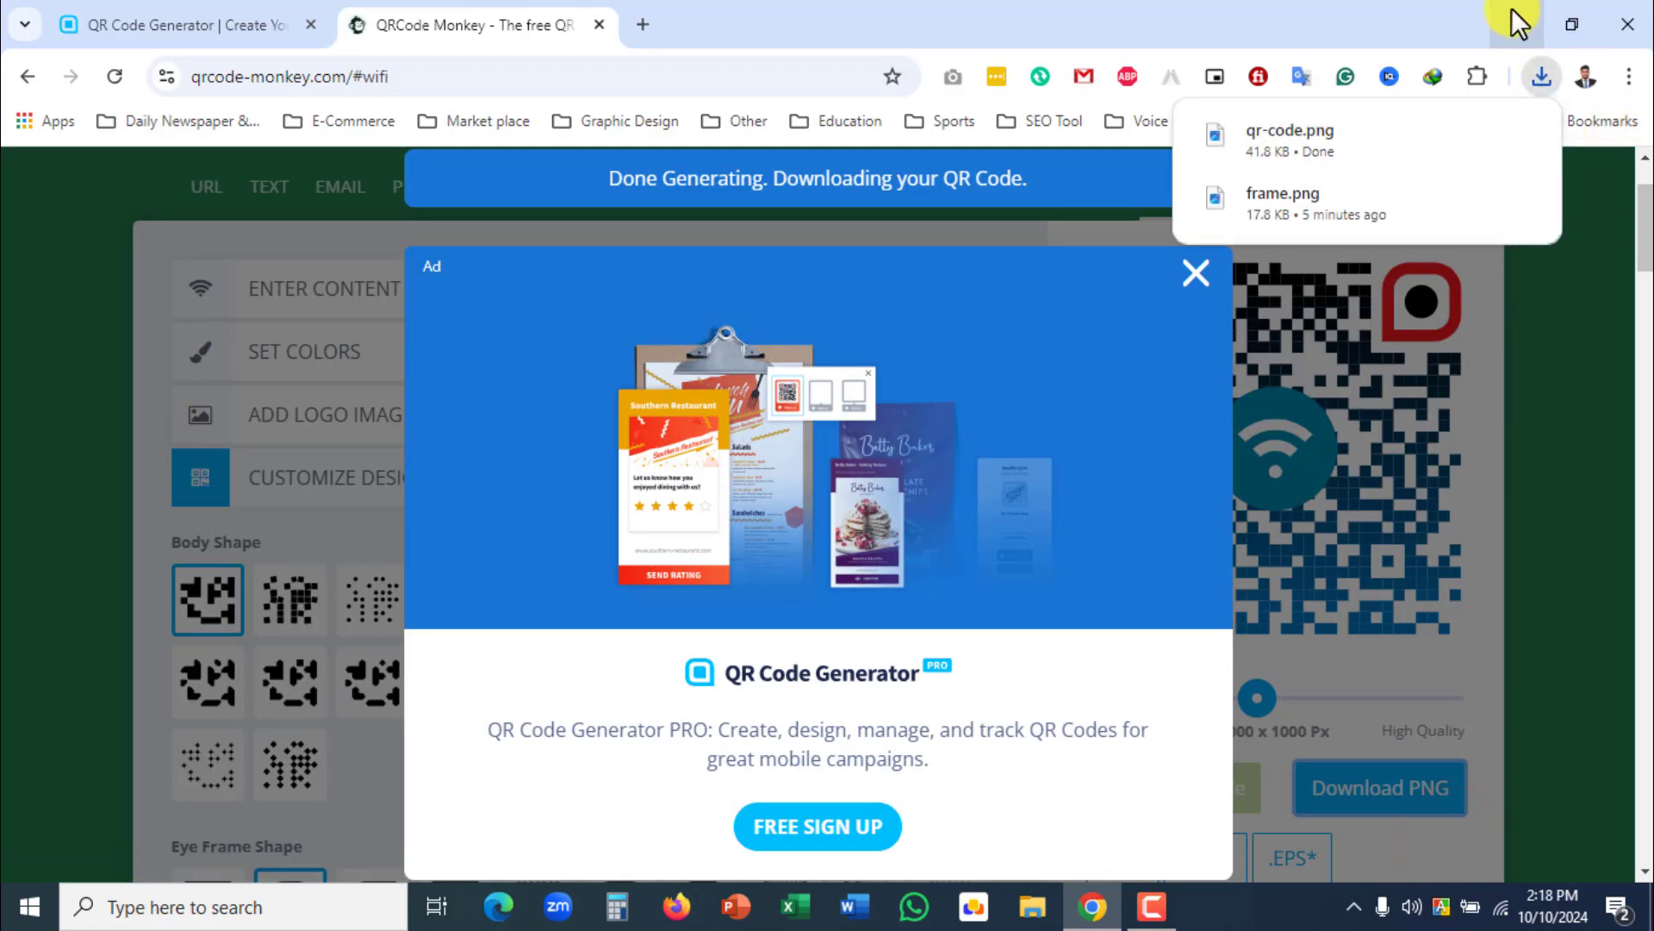
left_click(1512, 8)
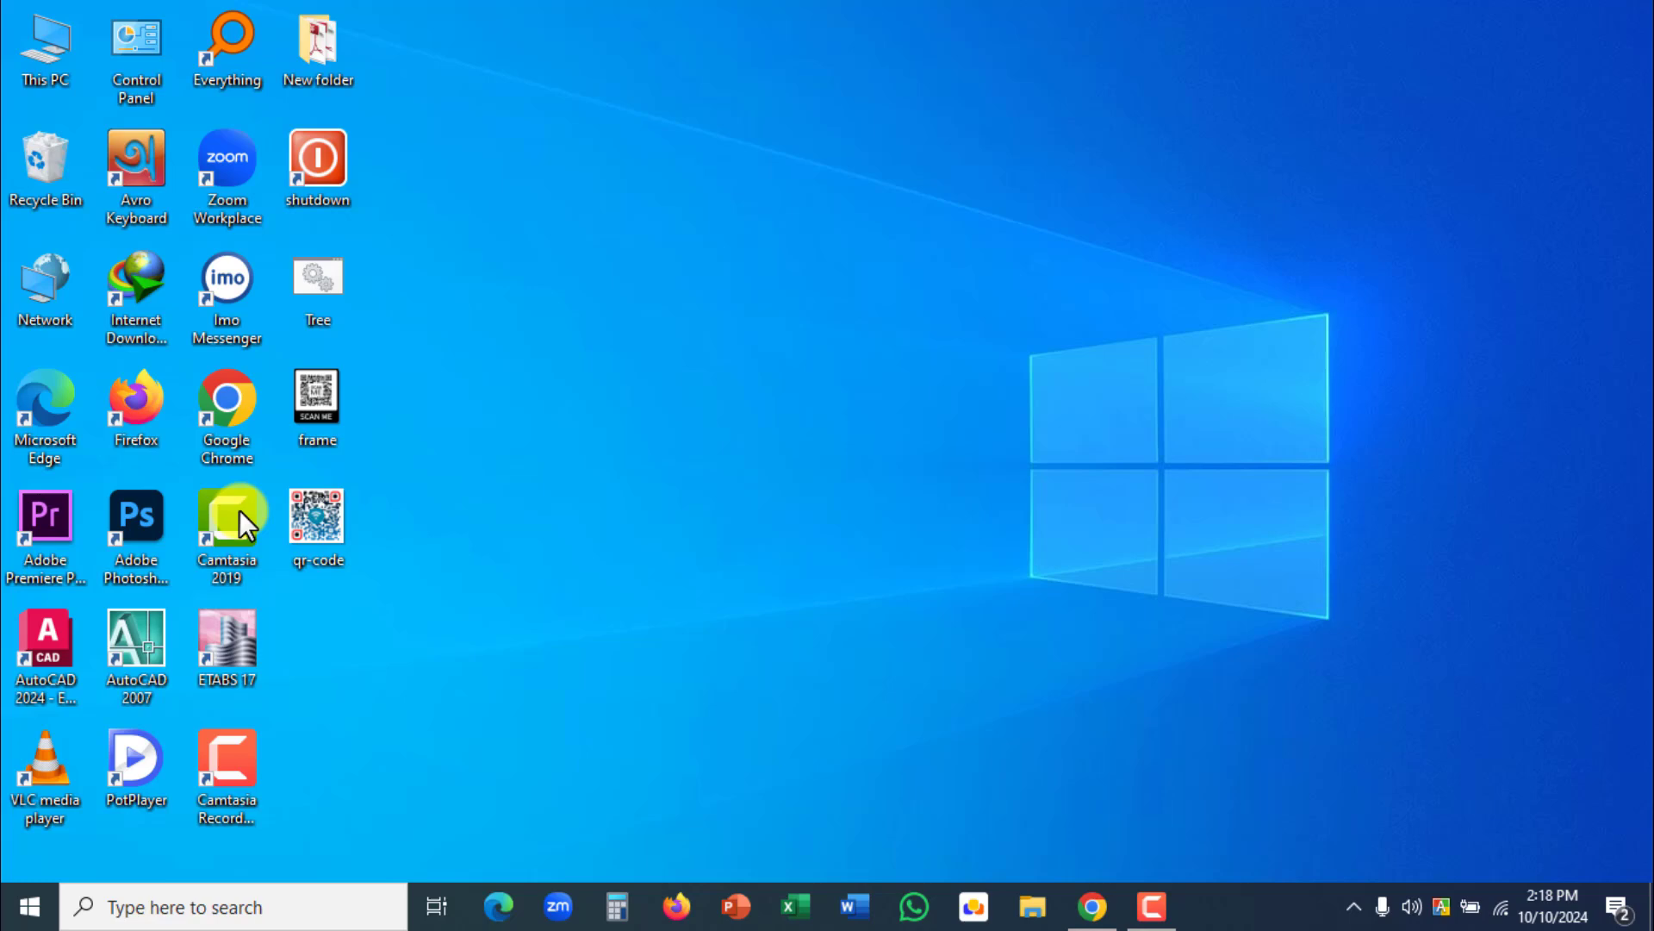
Open the qr-code image from the desktop so it appears in a Word document.
double_click(307, 520)
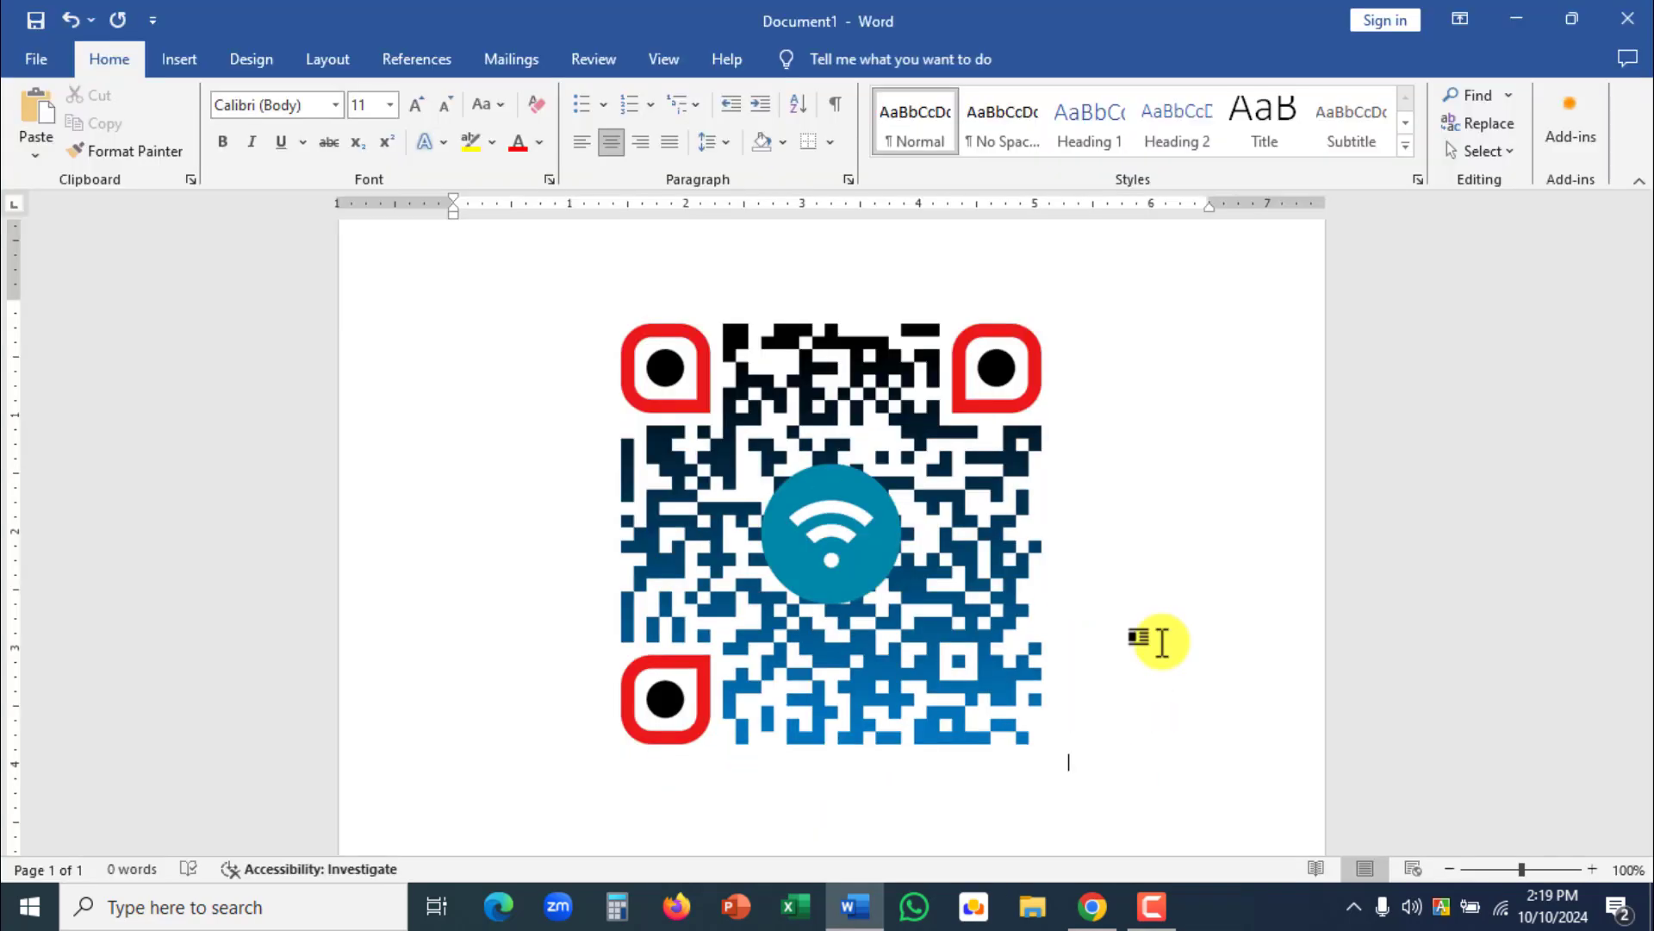